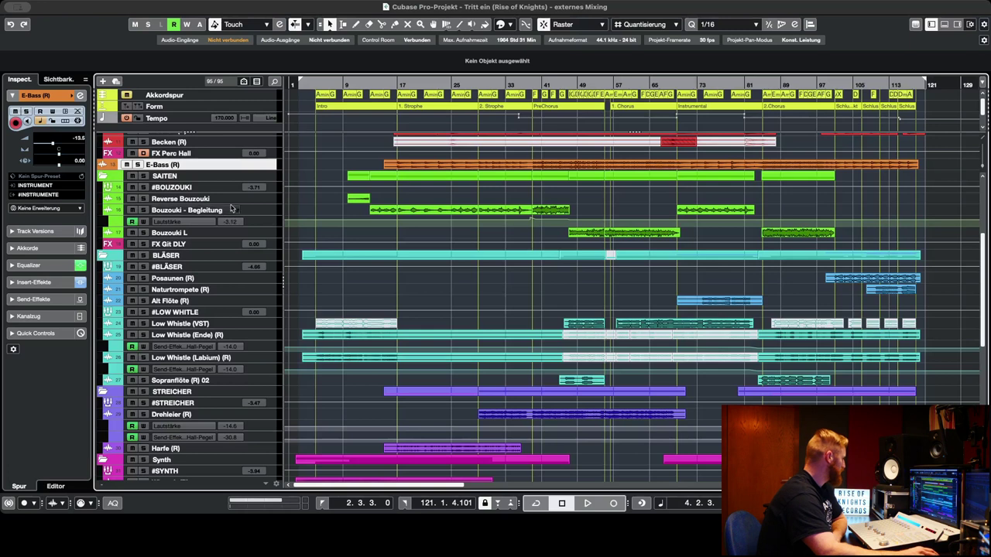
Step: Look through the project's track list, from the drums and strings down to the synth and vocal tracks
{"action": "scroll", "coordinate": [227, 202], "scroll_direction": "down", "scroll_amount": 1}
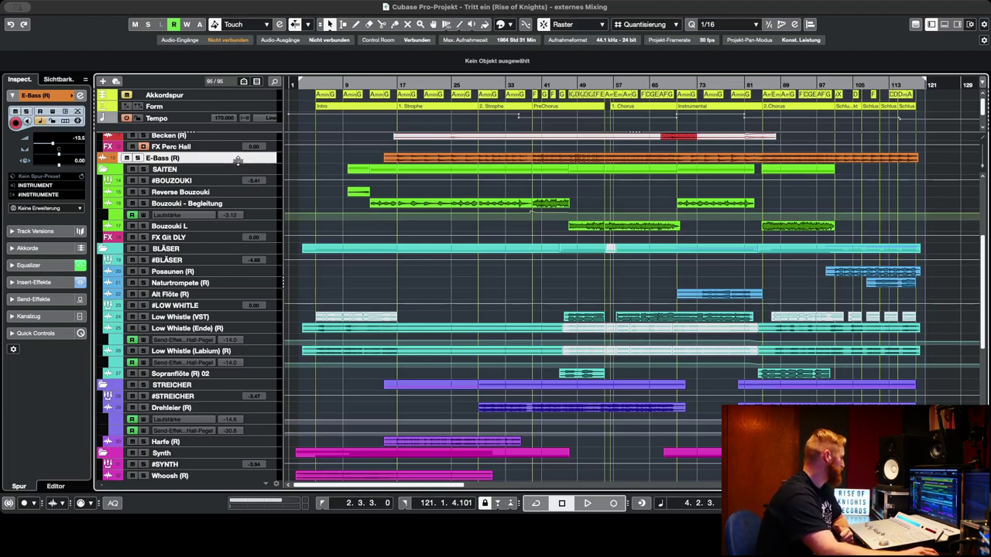
{"action": "scroll", "coordinate": [245, 220], "scroll_direction": "down", "scroll_amount": 2}
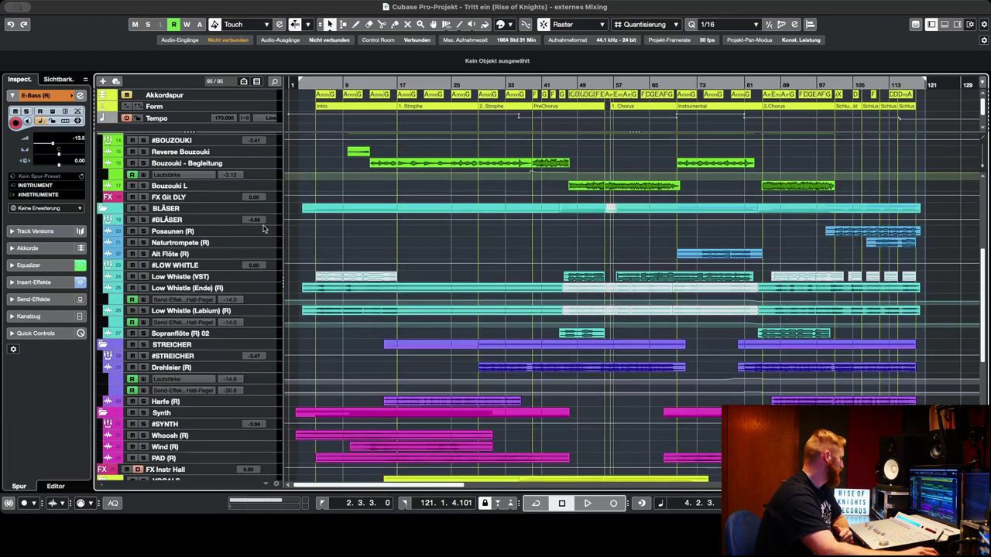
{"action": "scroll", "coordinate": [256, 228], "scroll_direction": "down", "scroll_amount": 1}
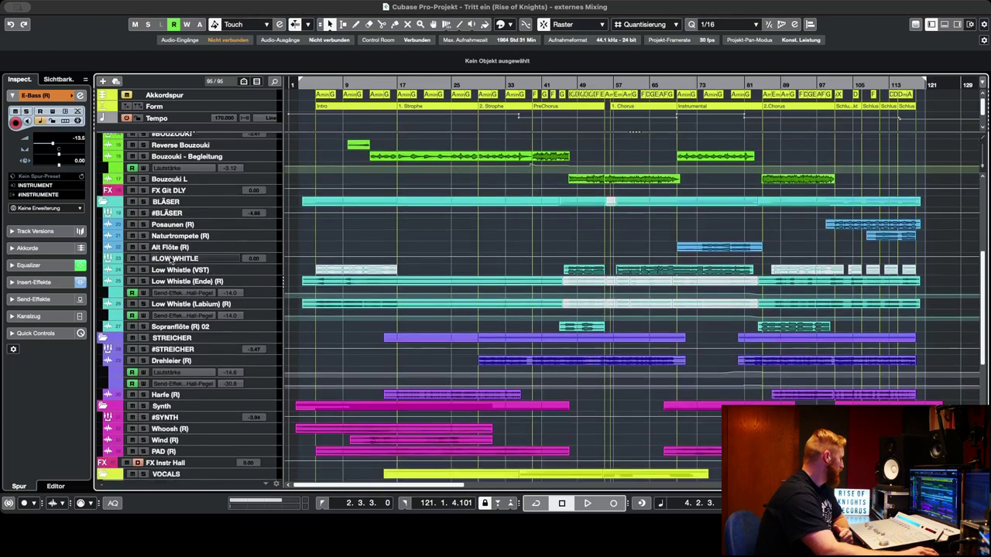
{"action": "scroll", "coordinate": [215, 285], "scroll_direction": "down", "scroll_amount": 4}
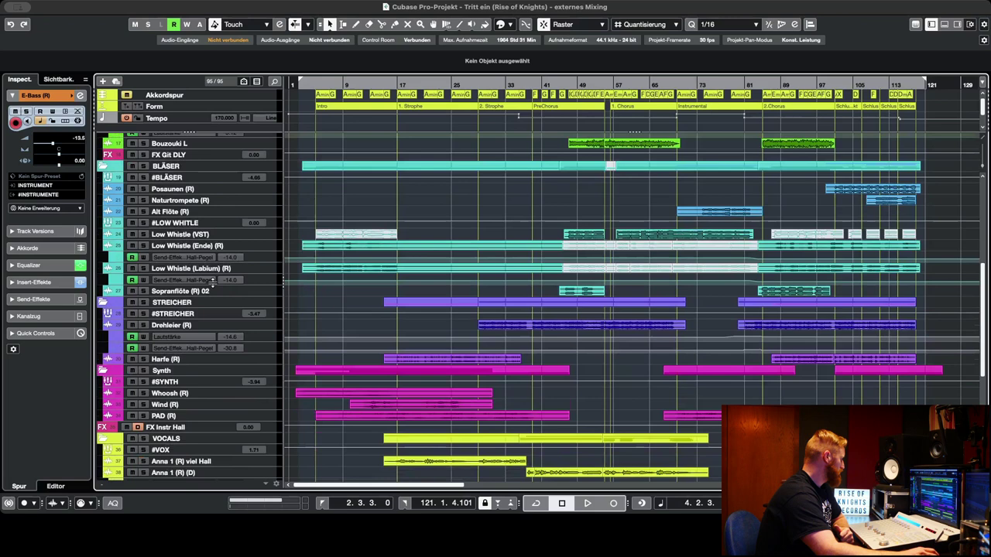
{"action": "scroll", "coordinate": [265, 269], "scroll_direction": "down", "scroll_amount": 1}
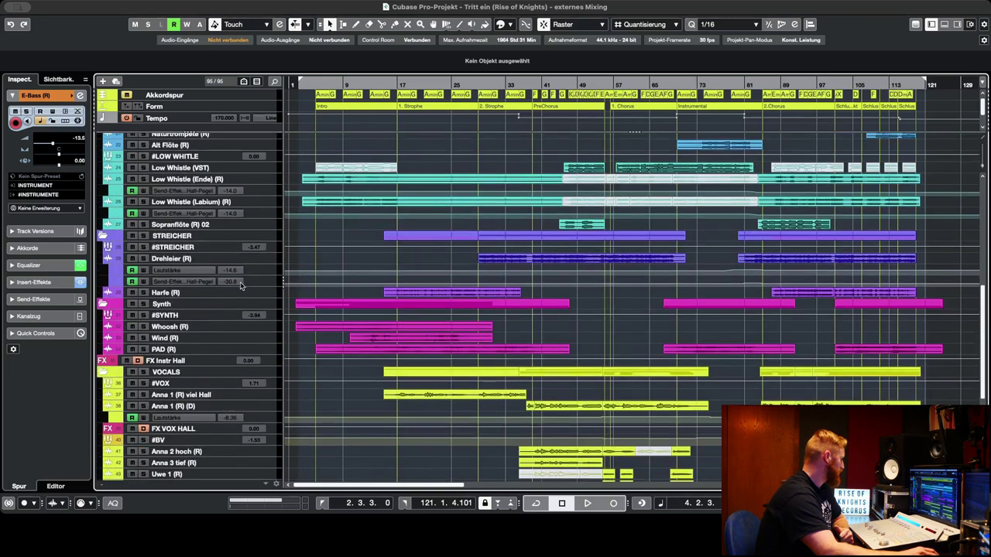
{"action": "scroll", "coordinate": [208, 342], "scroll_direction": "down", "scroll_amount": 3}
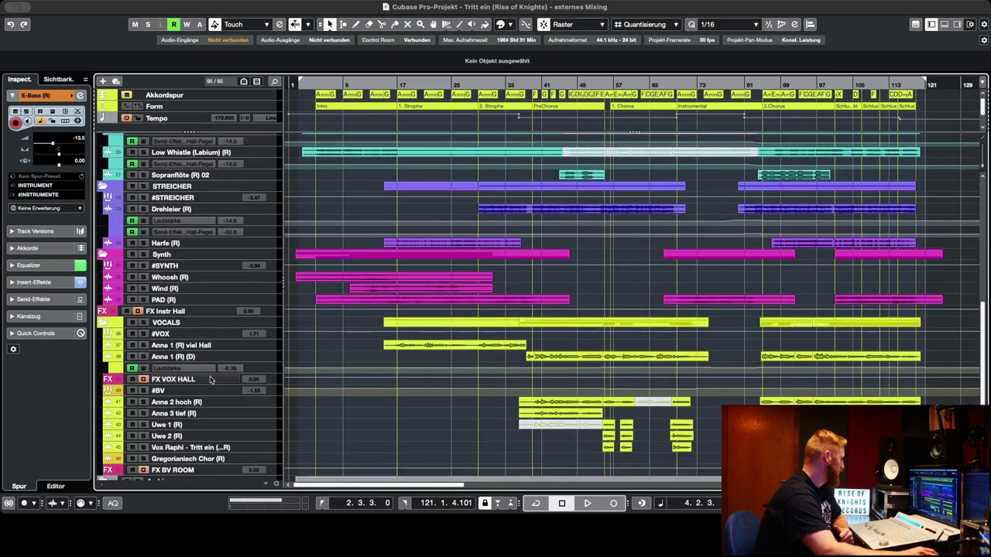
{"action": "scroll", "coordinate": [186, 344], "scroll_direction": "up", "scroll_amount": 15}
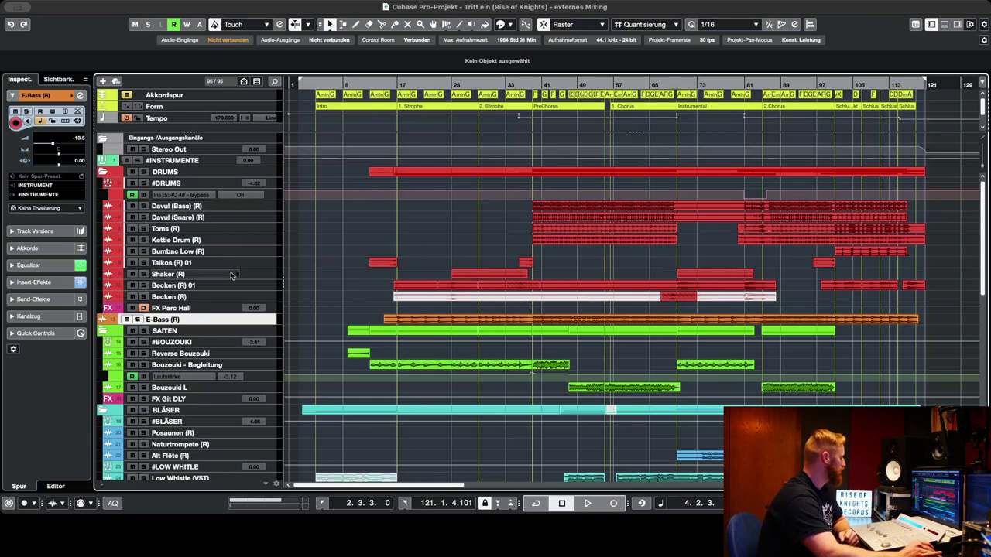
{"action": "scroll", "coordinate": [230, 226], "scroll_direction": "down", "scroll_amount": 4}
{"action": "scroll", "coordinate": [229, 226], "scroll_direction": "up", "scroll_amount": 4}
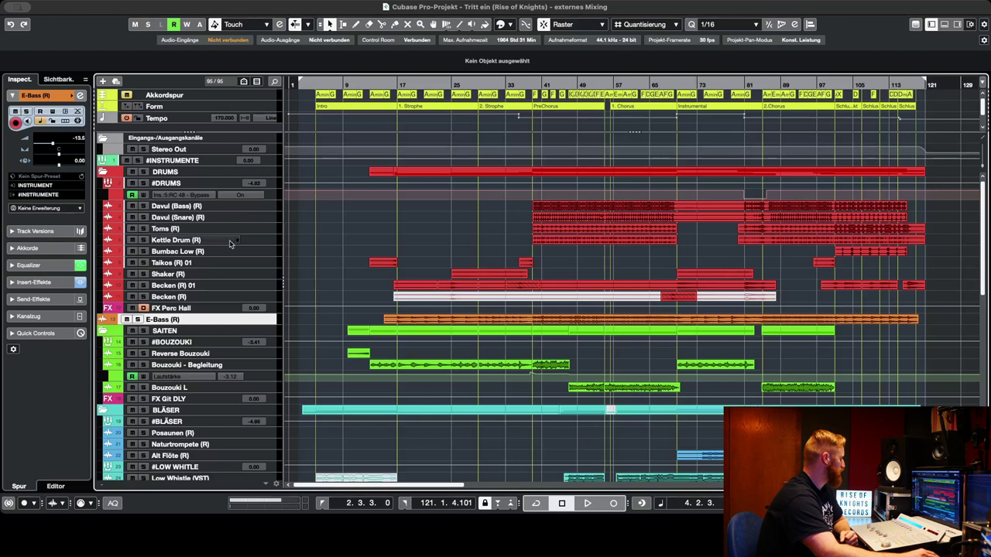
{"action": "scroll", "coordinate": [232, 294], "scroll_direction": "down", "scroll_amount": 1}
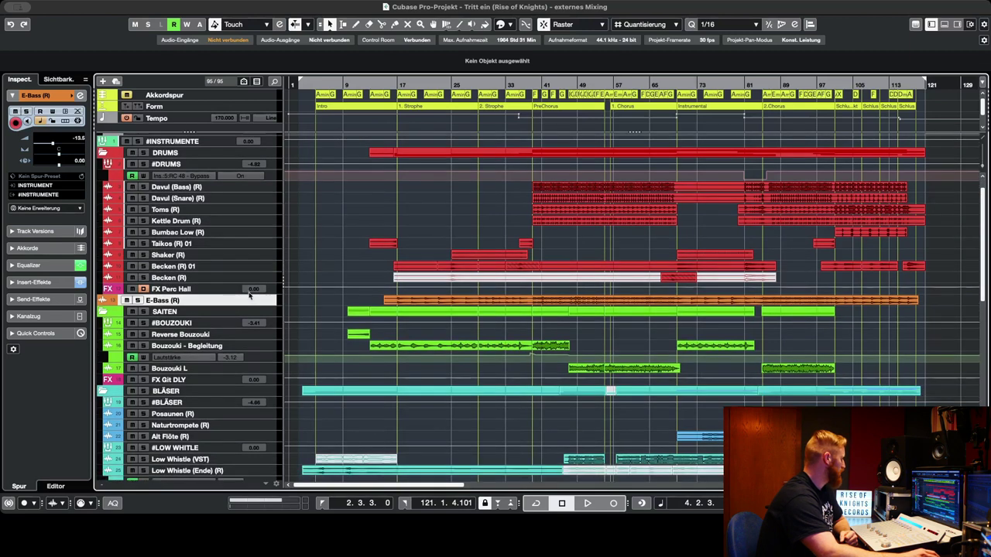
{"action": "scroll", "coordinate": [249, 296], "scroll_direction": "down", "scroll_amount": 1}
{"action": "scroll", "coordinate": [232, 298], "scroll_direction": "down", "scroll_amount": 3}
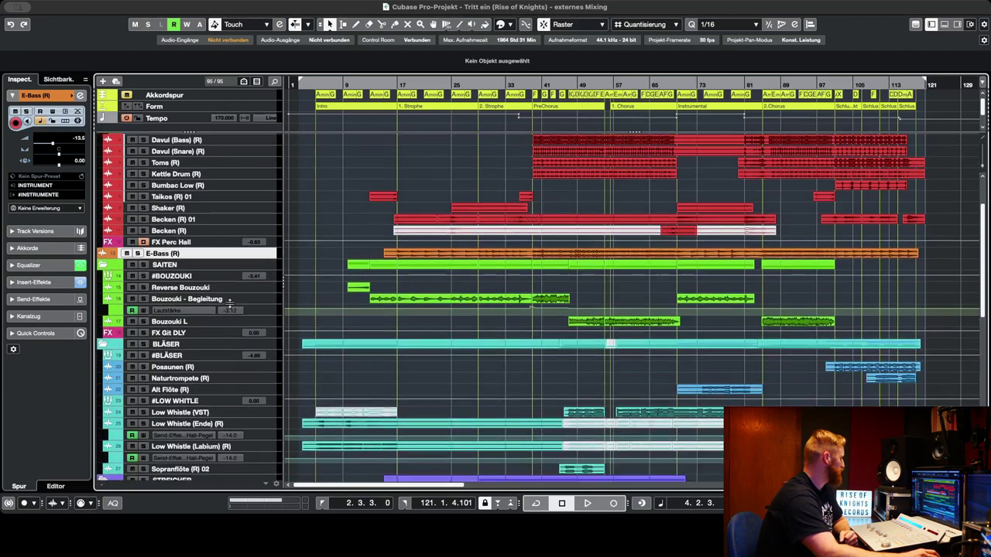
{"action": "scroll", "coordinate": [217, 293], "scroll_direction": "down", "scroll_amount": 4}
{"action": "scroll", "coordinate": [216, 292], "scroll_direction": "down", "scroll_amount": 20}
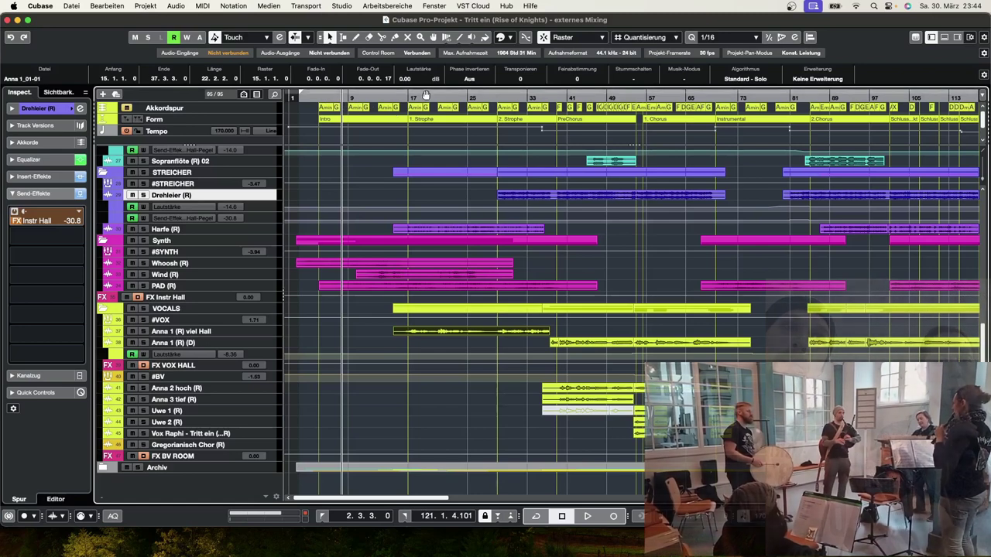
Step: Open the Bouzouki - Begleitung event starting at bar 17 in a separate Sample Editor window and activate Free Warp
{"action": "scroll", "coordinate": [428, 162], "scroll_direction": "up", "scroll_amount": 10}
{"action": "left_click_drag", "start_coordinate": [383, 99], "coordinate": [378, 133]}
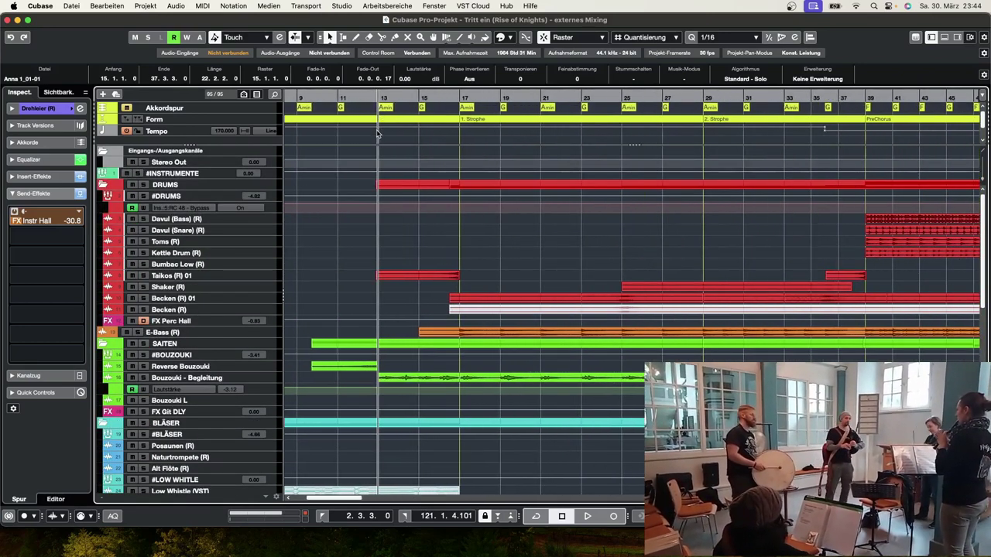
{"action": "scroll", "coordinate": [465, 217], "scroll_direction": "down", "scroll_amount": 2}
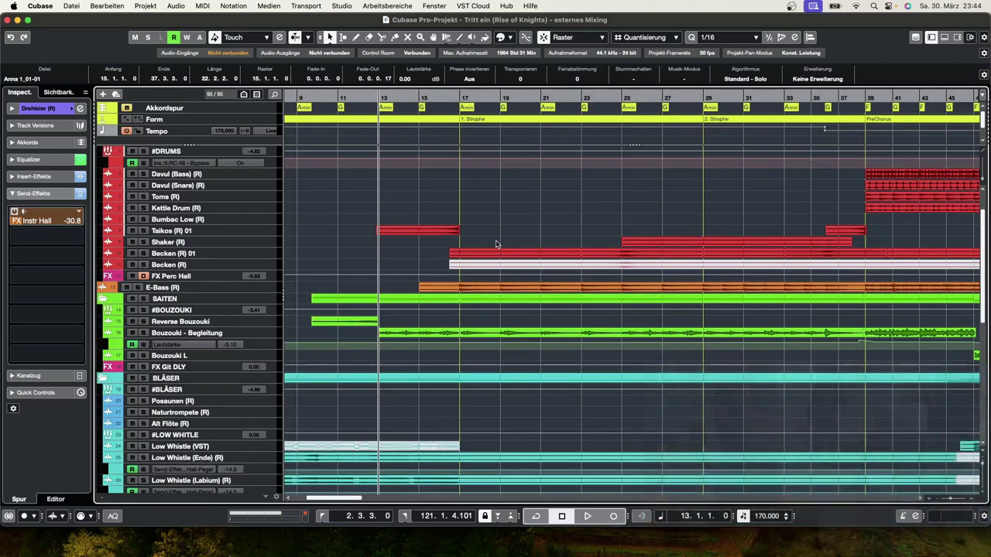
{"action": "left_click_drag", "start_coordinate": [394, 98], "coordinate": [391, 90]}
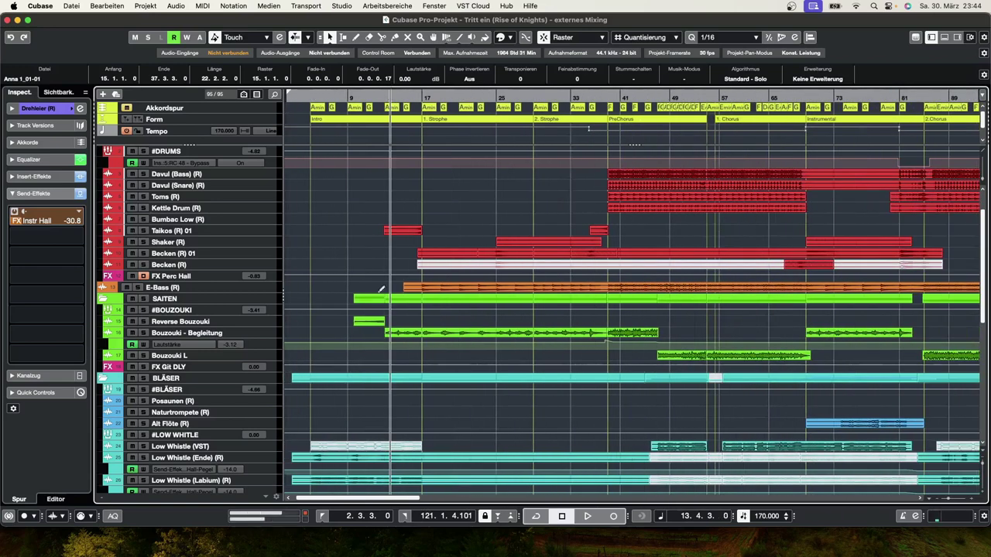
{"action": "double_click", "coordinate": [469, 335]}
{"action": "left_click", "coordinate": [952, 287]}
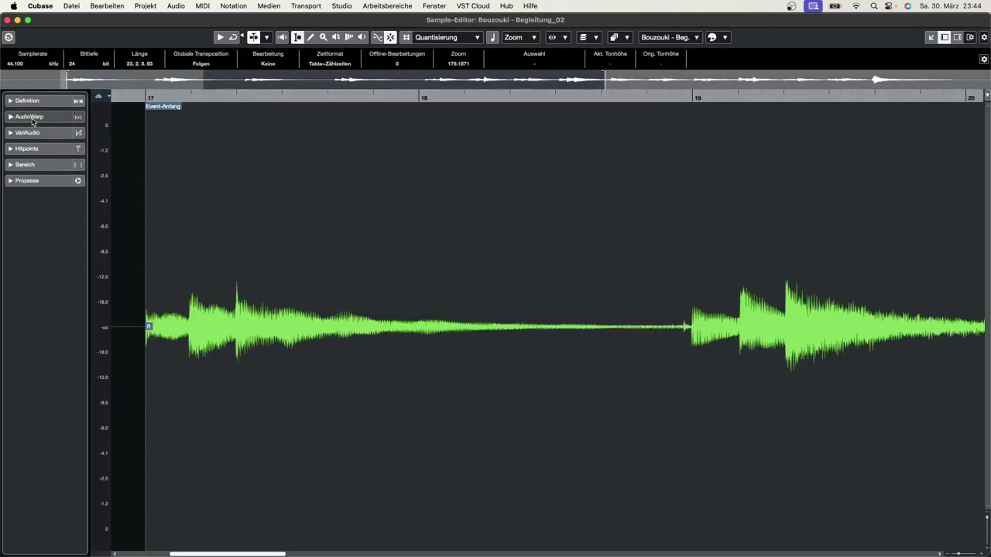
{"action": "left_click", "coordinate": [30, 116]}
{"action": "left_click", "coordinate": [12, 139]}
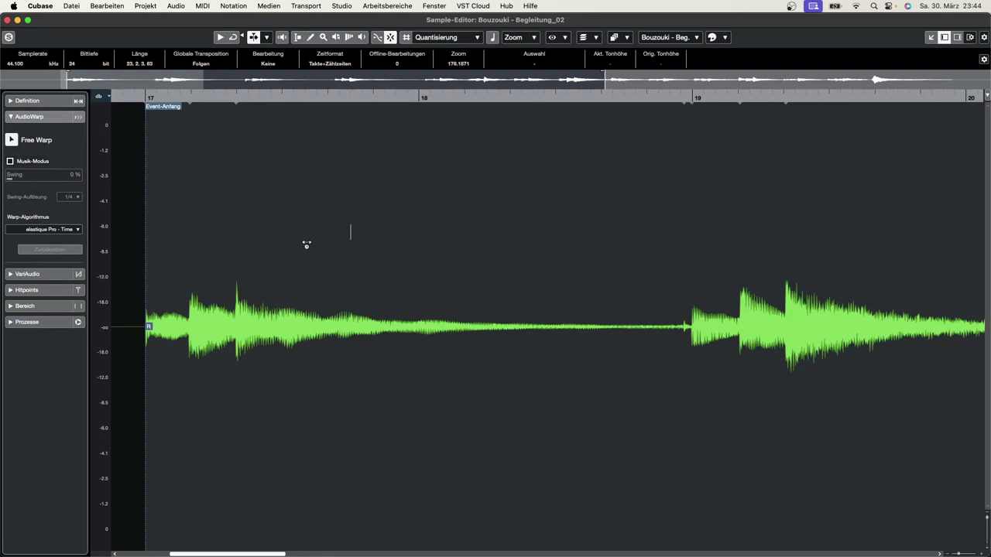
Step: Collapse the AudioWarp section and close the Sample Editor to return to the full arrangement
{"action": "left_click", "coordinate": [29, 116]}
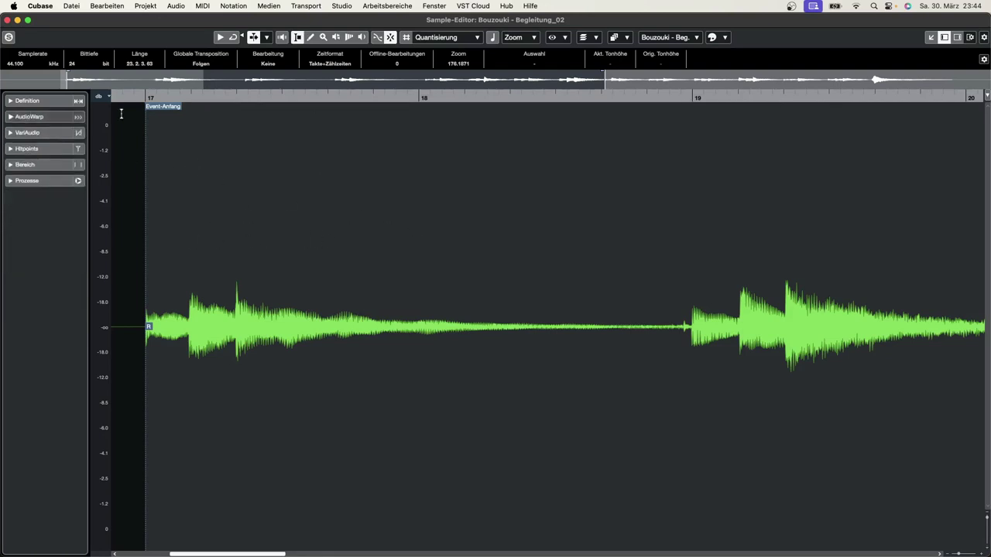
{"action": "left_click", "coordinate": [932, 37]}
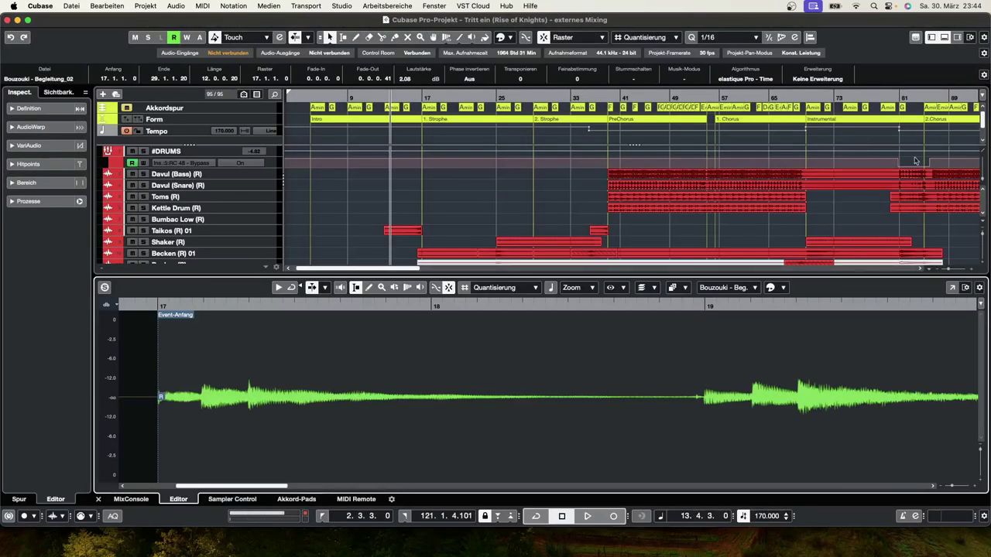
{"action": "left_click", "coordinate": [944, 38]}
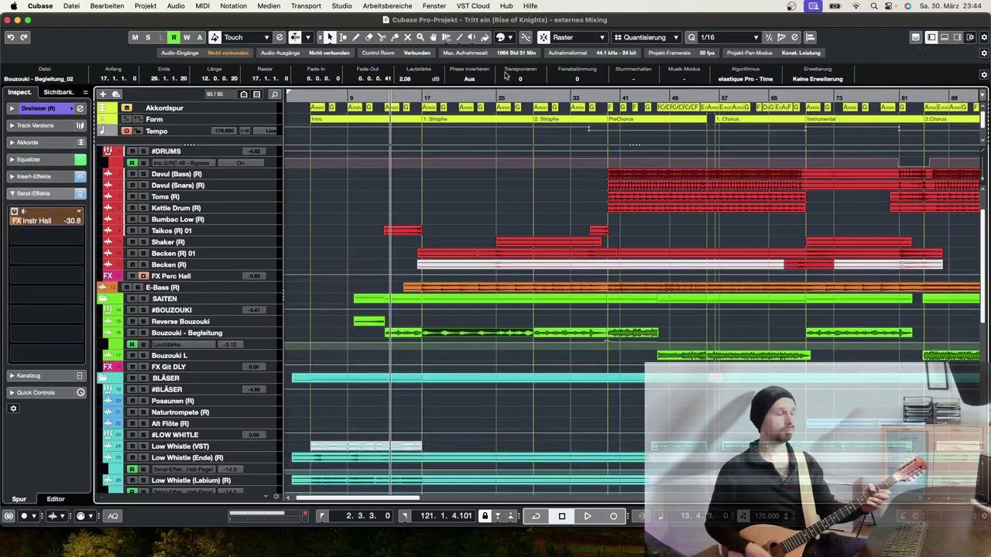
Step: Examine the string, wind, synth and vocal tracks around bar 17, both across the song and in close-up
{"action": "left_click", "coordinate": [422, 100]}
{"action": "key", "text": "g"}
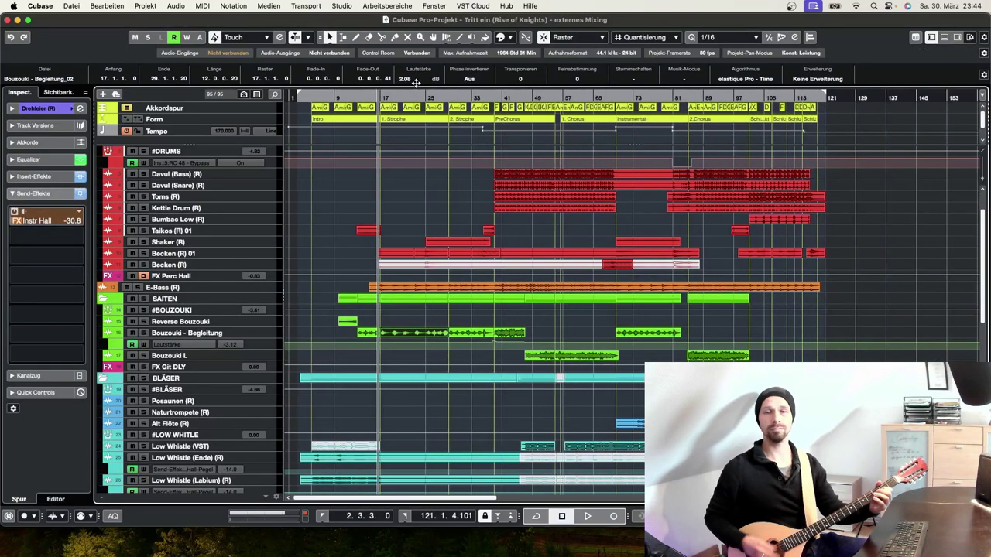
{"action": "scroll", "coordinate": [437, 329], "scroll_direction": "down", "scroll_amount": 8}
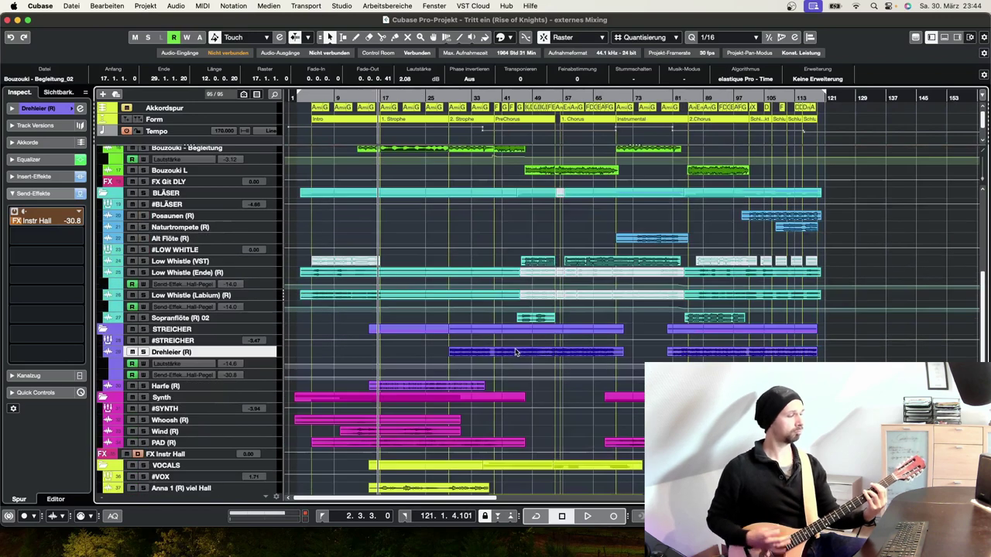
{"action": "scroll", "coordinate": [519, 345], "scroll_direction": "up", "scroll_amount": 3}
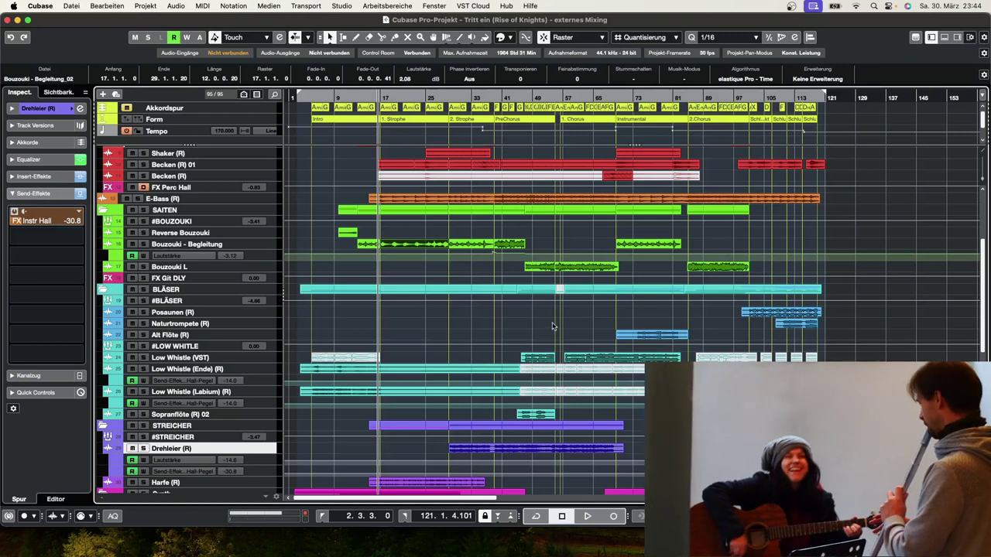
{"action": "left_click_drag", "start_coordinate": [382, 99], "coordinate": [431, 258]}
{"action": "left_click", "coordinate": [430, 258]}
{"action": "scroll", "coordinate": [428, 257], "scroll_direction": "down", "scroll_amount": 5}
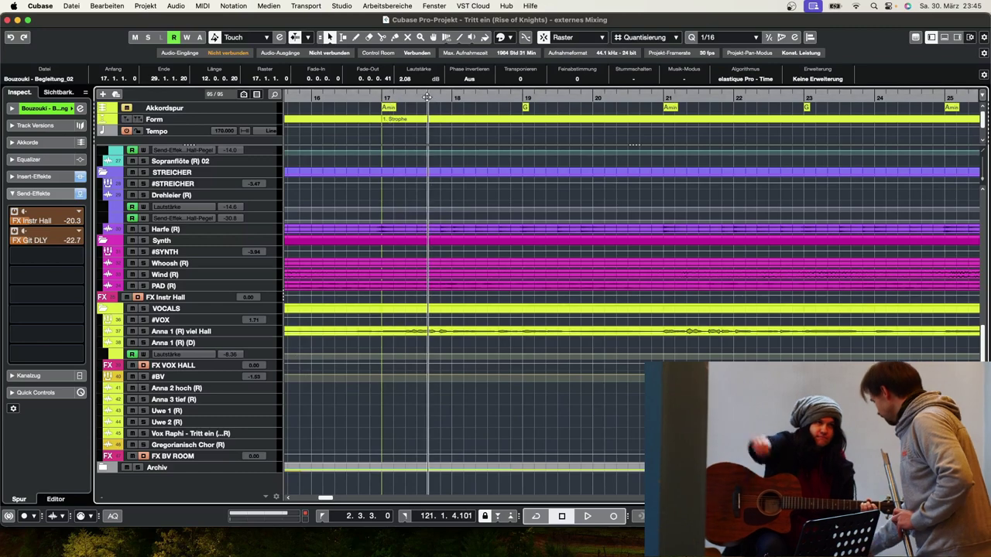
{"action": "scroll", "coordinate": [408, 118], "scroll_direction": "down", "scroll_amount": 3}
{"action": "scroll", "coordinate": [408, 119], "scroll_direction": "down", "scroll_amount": 8}
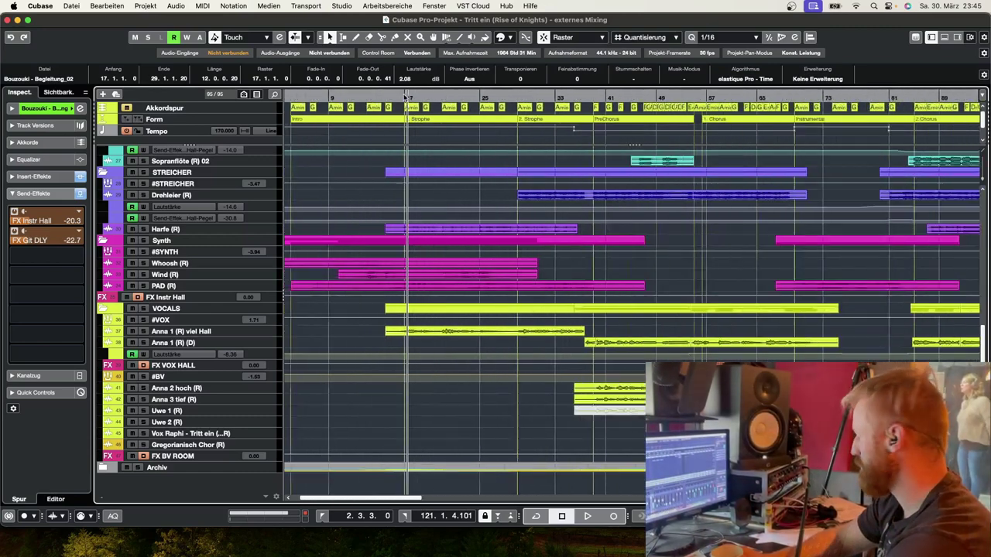
Step: Move the project cursor to bar 54.3 and zoom in on the passage leading into the 1. Chorus
{"action": "key", "text": "h"}
{"action": "key", "text": "h"}
{"action": "key", "text": "h"}
{"action": "key", "text": "h"}
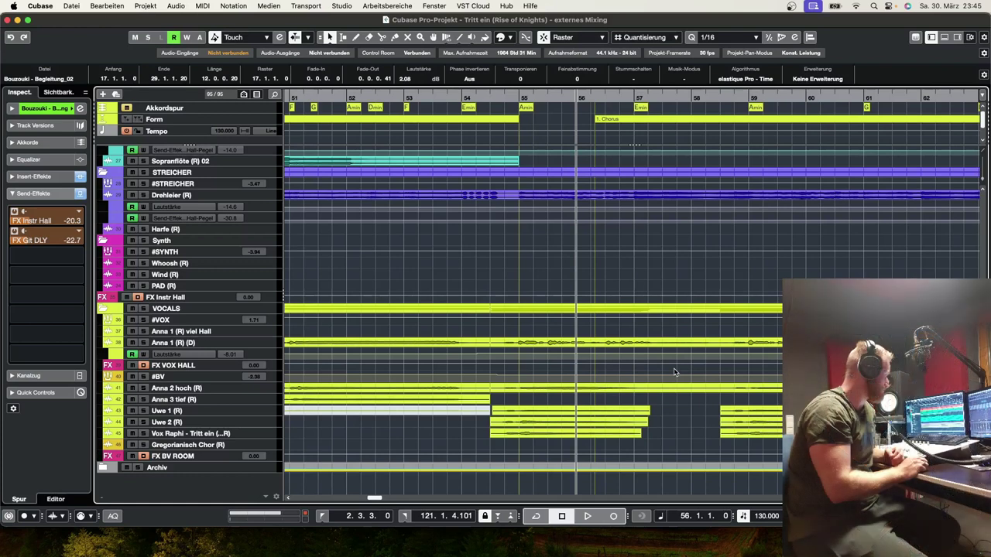
{"action": "left_click", "coordinate": [507, 99]}
{"action": "left_click_drag", "start_coordinate": [507, 99], "coordinate": [575, 127]}
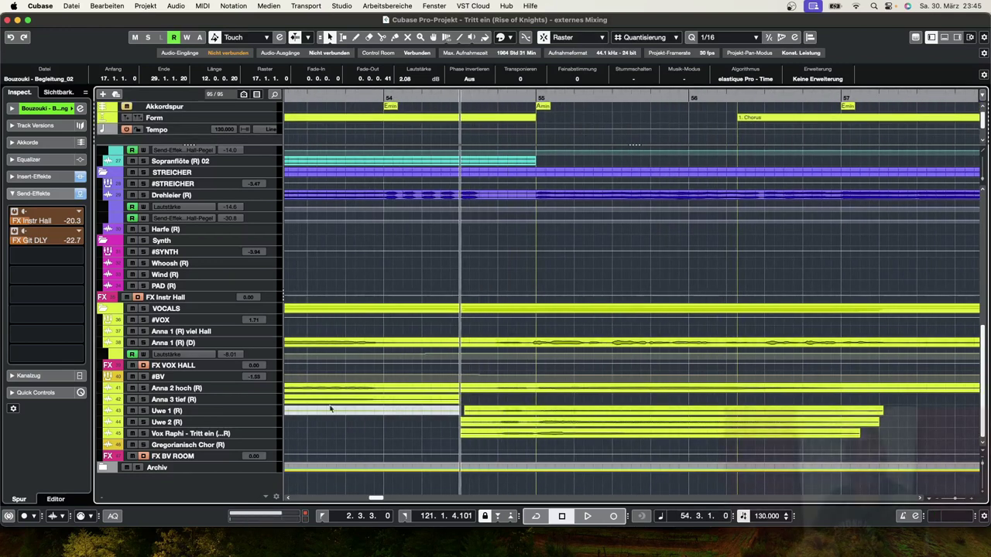
Step: Enlarge the track rows and place the project cursor at bar 54.2, just before the lower backing-vocal takes
{"action": "key", "text": "shift+h"}
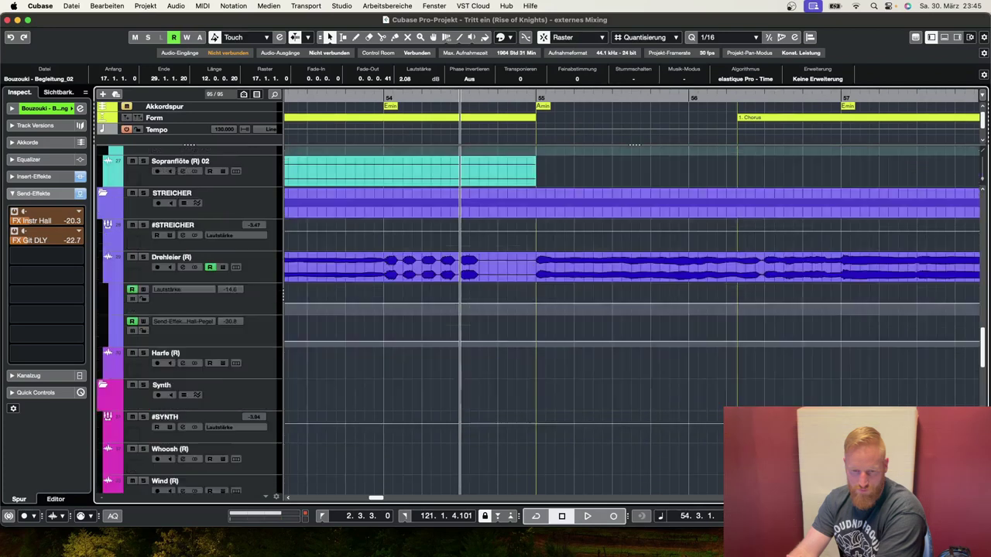
{"action": "scroll", "coordinate": [809, 389], "scroll_direction": "down", "scroll_amount": 10}
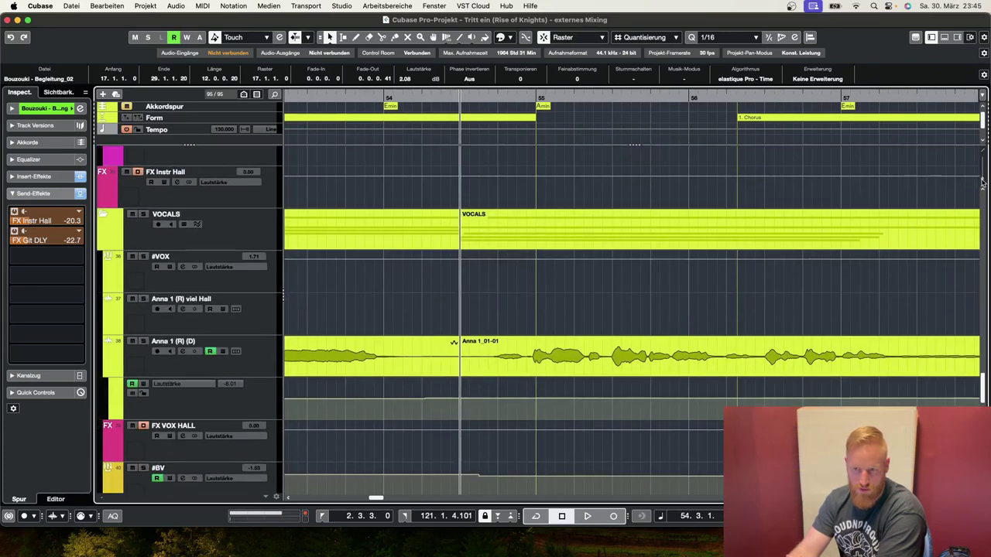
{"action": "left_click", "coordinate": [671, 98]}
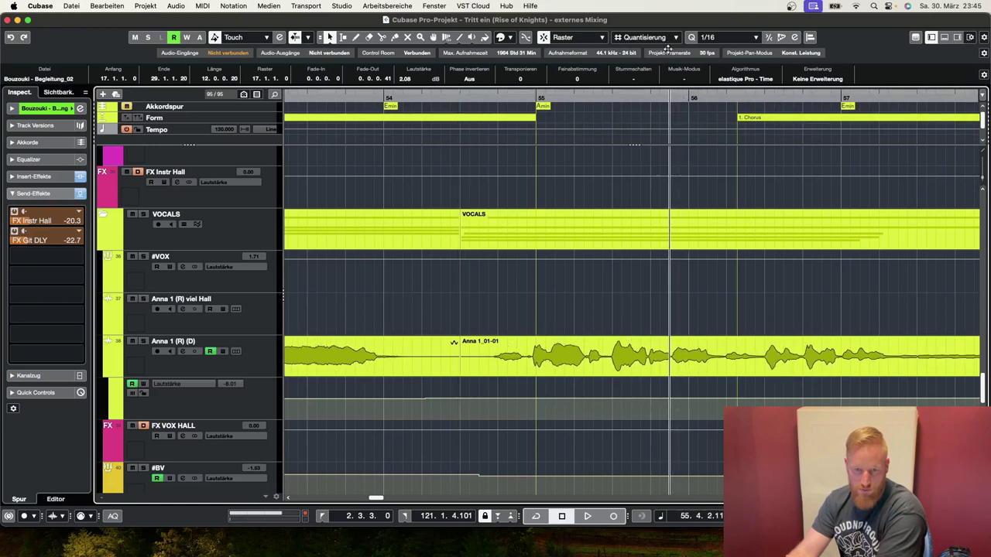
{"action": "left_click_drag", "start_coordinate": [652, 97], "coordinate": [652, 91]}
{"action": "scroll", "coordinate": [542, 310], "scroll_direction": "down", "scroll_amount": 7}
{"action": "left_click", "coordinate": [451, 99]}
{"action": "left_click", "coordinate": [680, 291]}
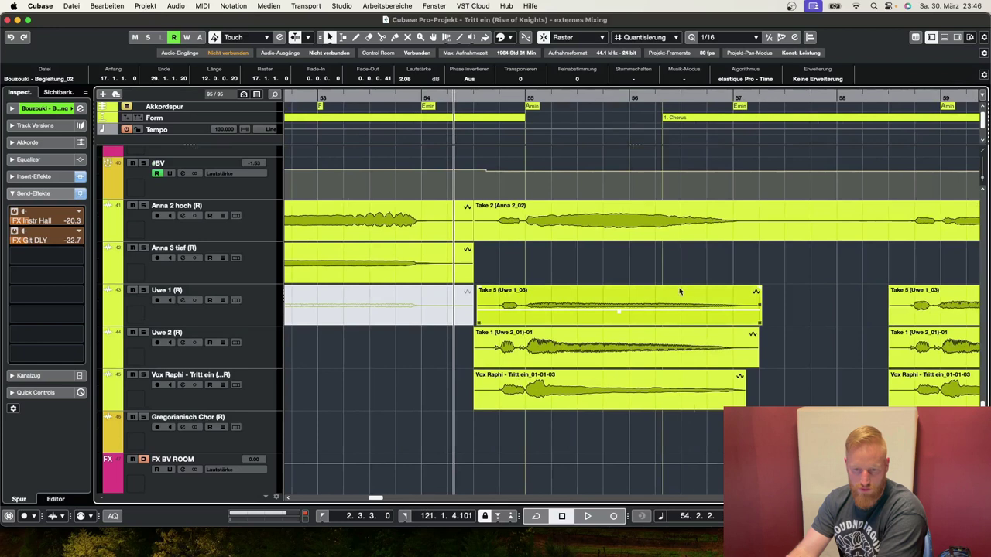
Step: Compare where the stacked backing-vocal takes fade out around bar 57
{"action": "left_click", "coordinate": [728, 341]}
{"action": "left_click", "coordinate": [736, 390]}
{"action": "left_click", "coordinate": [732, 352]}
{"action": "left_click", "coordinate": [732, 318]}
{"action": "left_click", "coordinate": [733, 356]}
{"action": "left_click", "coordinate": [735, 395]}
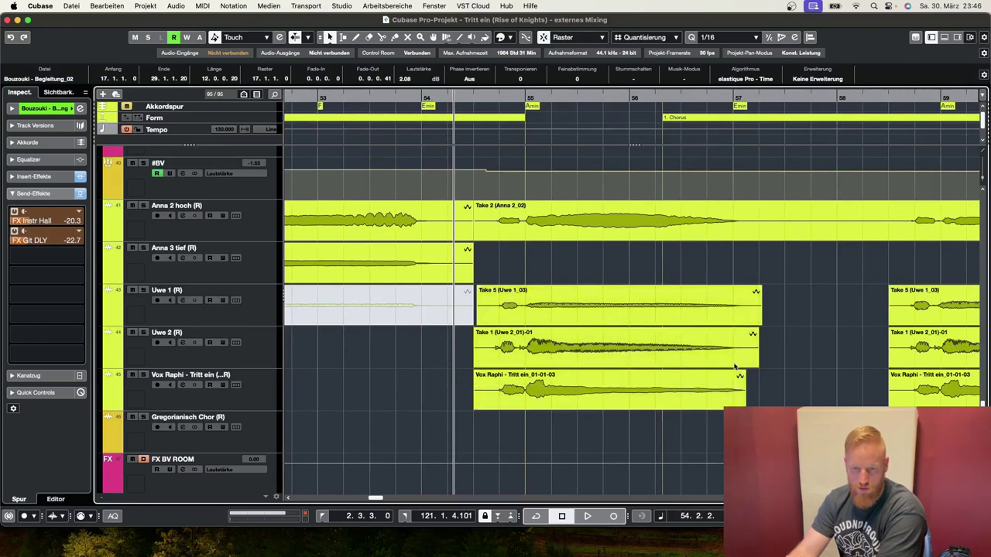
{"action": "left_click", "coordinate": [731, 314]}
{"action": "left_click", "coordinate": [719, 217]}
{"action": "left_click", "coordinate": [583, 137]}
Step: Inspect the AudioWarp markers of the Take 5 backing-vocal event at bar 54 in a separate Sample Editor window and close the editor
{"action": "left_click", "coordinate": [644, 296]}
{"action": "double_click", "coordinate": [677, 307]}
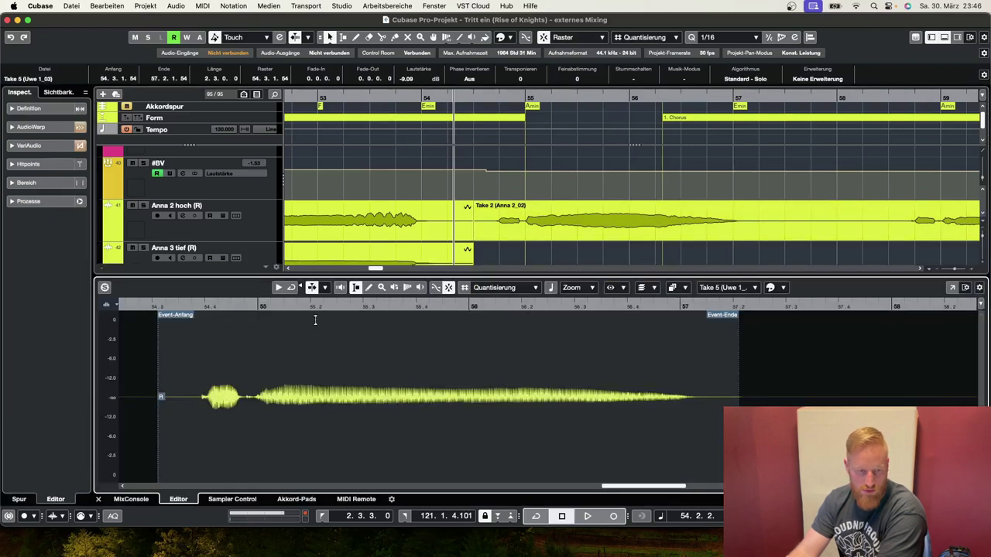
{"action": "left_click", "coordinate": [952, 288]}
{"action": "left_click", "coordinate": [29, 116]}
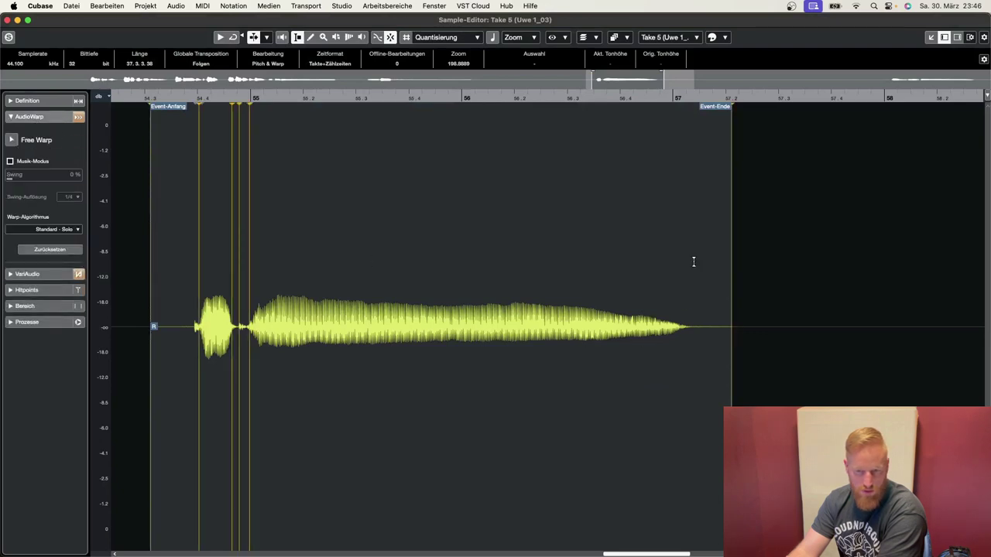
{"action": "left_click", "coordinate": [47, 117]}
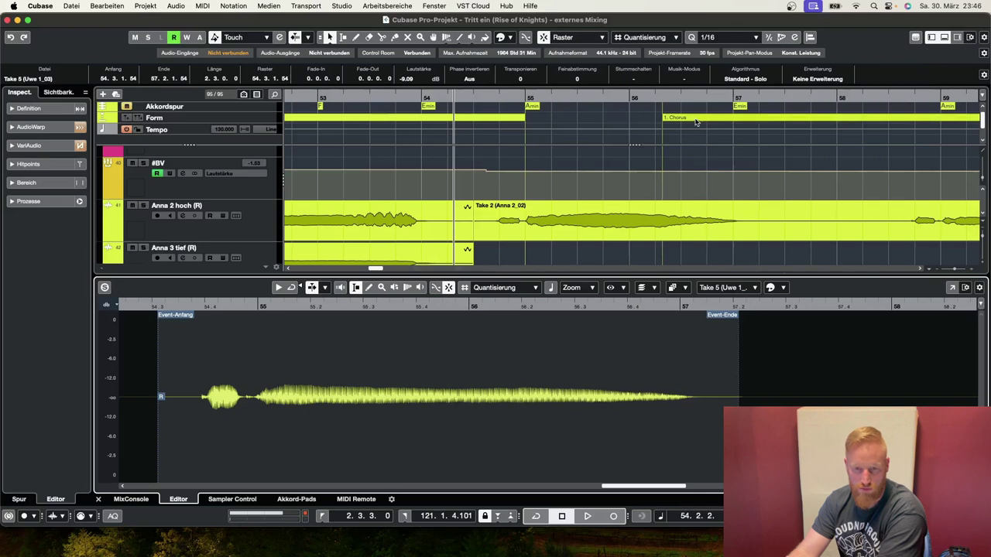
{"action": "left_click", "coordinate": [943, 38]}
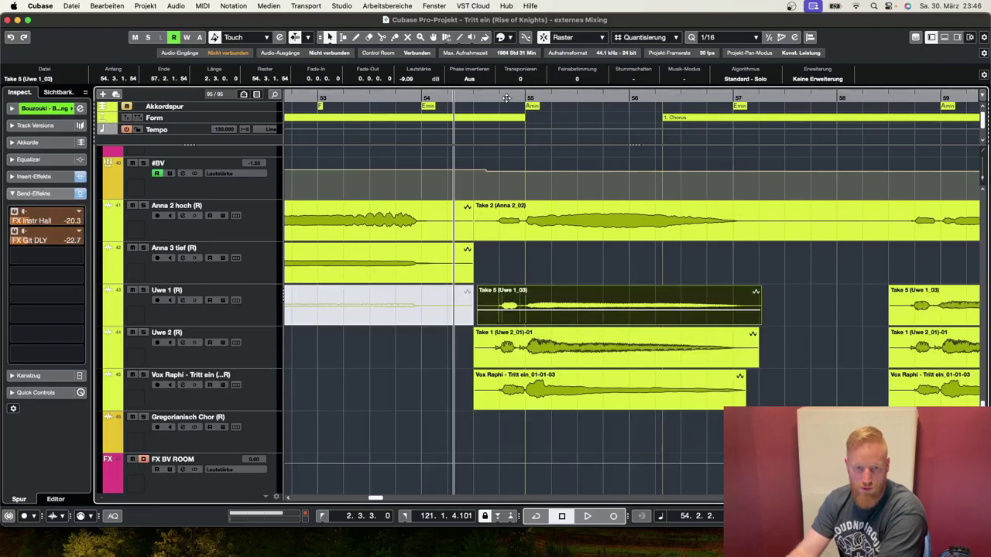
Step: Move the project cursor to bar 39.3 at the start of the PreChorus and zoom in on the backing-vocal tracks
{"action": "left_click", "coordinate": [460, 96]}
{"action": "left_click_drag", "start_coordinate": [461, 97], "coordinate": [545, 138]}
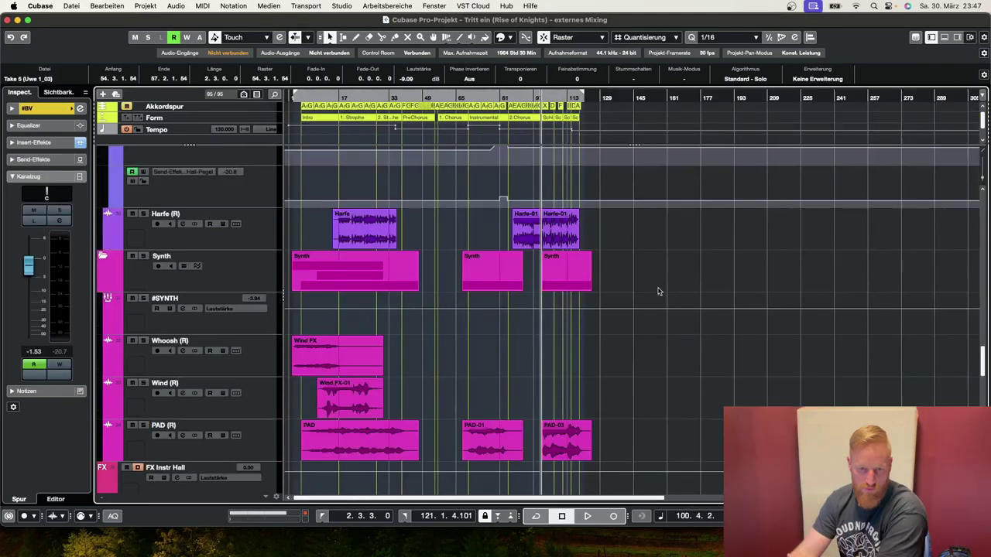
{"action": "scroll", "coordinate": [657, 289], "scroll_direction": "down", "scroll_amount": 5}
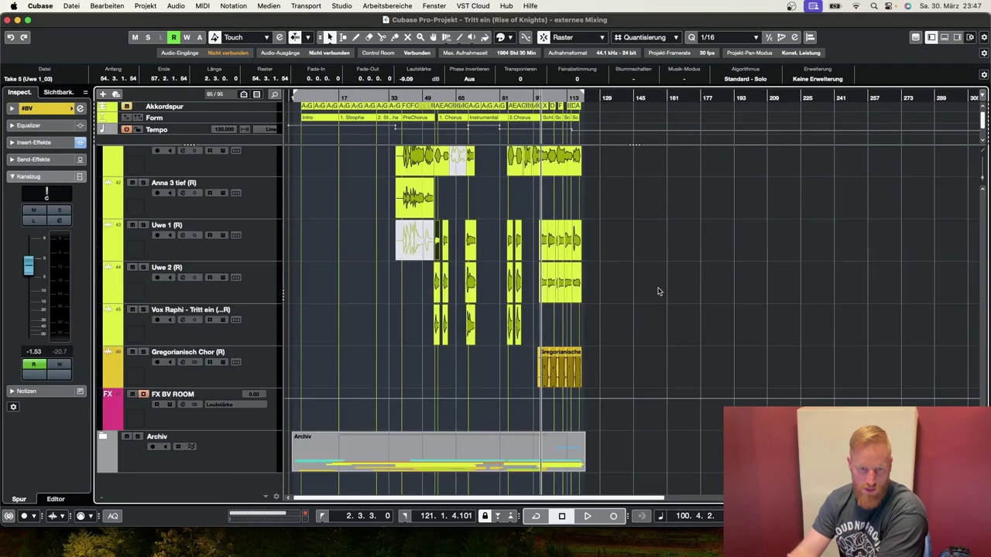
{"action": "left_click_drag", "start_coordinate": [401, 94], "coordinate": [453, 256]}
{"action": "scroll", "coordinate": [467, 268], "scroll_direction": "up", "scroll_amount": 3}
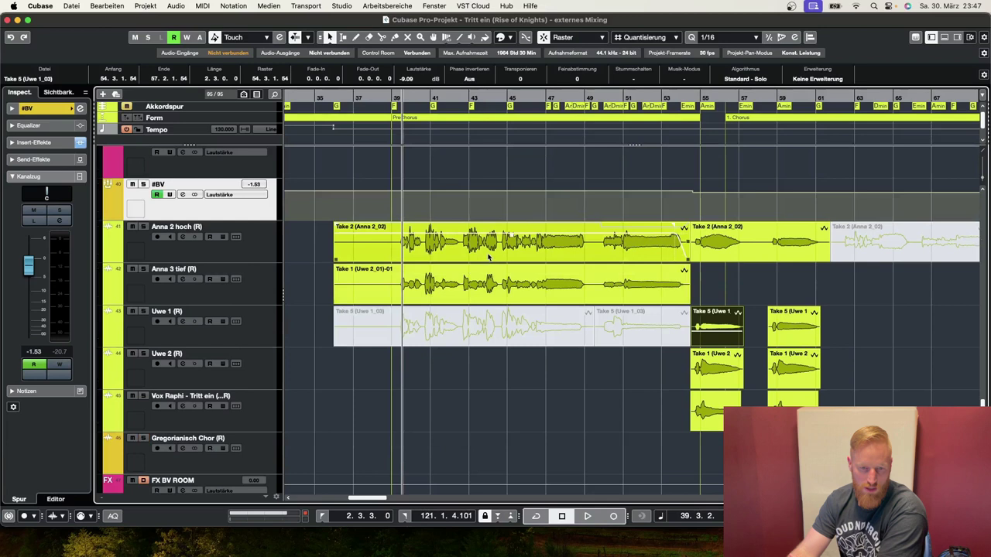
Step: Open the long Take 2 backing-vocal event of the PreChorus in a separate Sample Editor window and display its VariAudio segments
{"action": "double_click", "coordinate": [498, 260]}
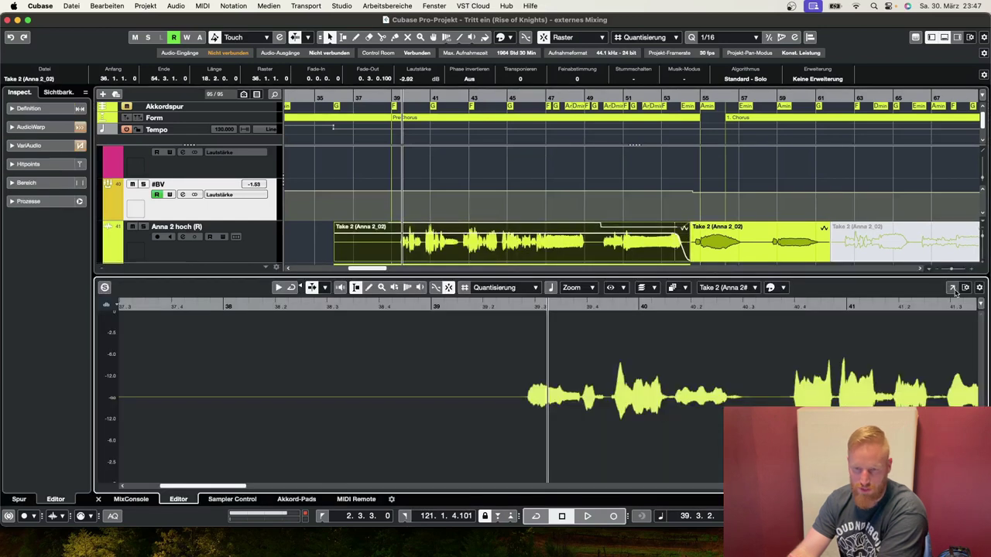
{"action": "key", "text": "super+e"}
{"action": "left_click", "coordinate": [31, 116]}
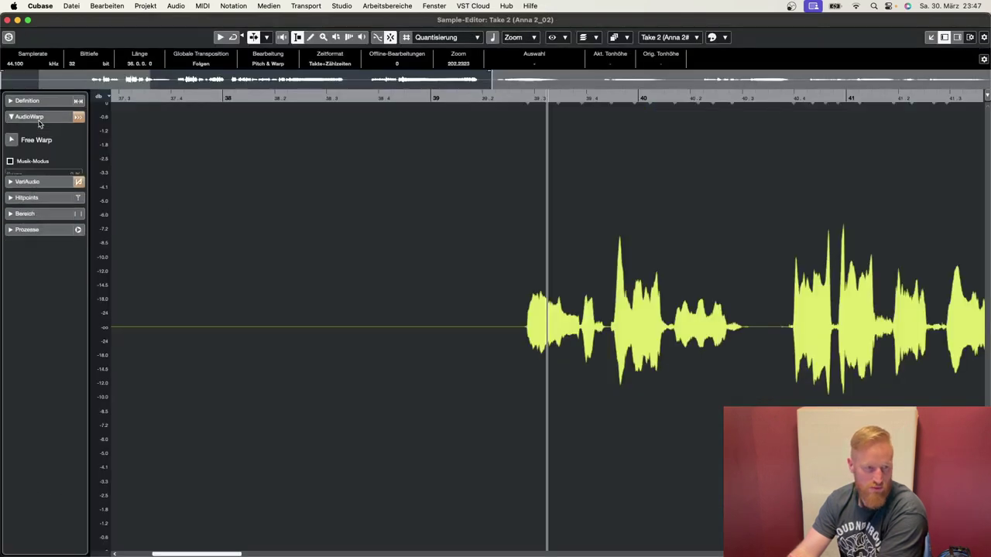
{"action": "left_click", "coordinate": [29, 116]}
{"action": "left_click", "coordinate": [28, 133]}
{"action": "scroll", "coordinate": [628, 168], "scroll_direction": "up", "scroll_amount": 5}
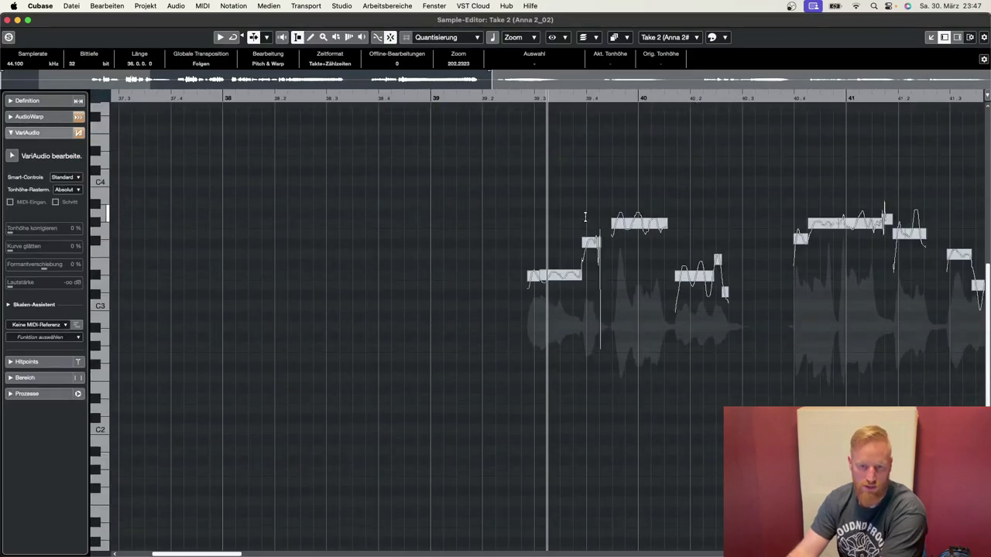
Step: Turn on VariAudio editing, examine the pitch segments of the vocal phrase between bars 39 and 41, and close the editor
{"action": "left_click", "coordinate": [12, 155]}
{"action": "left_click_drag", "start_coordinate": [520, 98], "coordinate": [702, 239]}
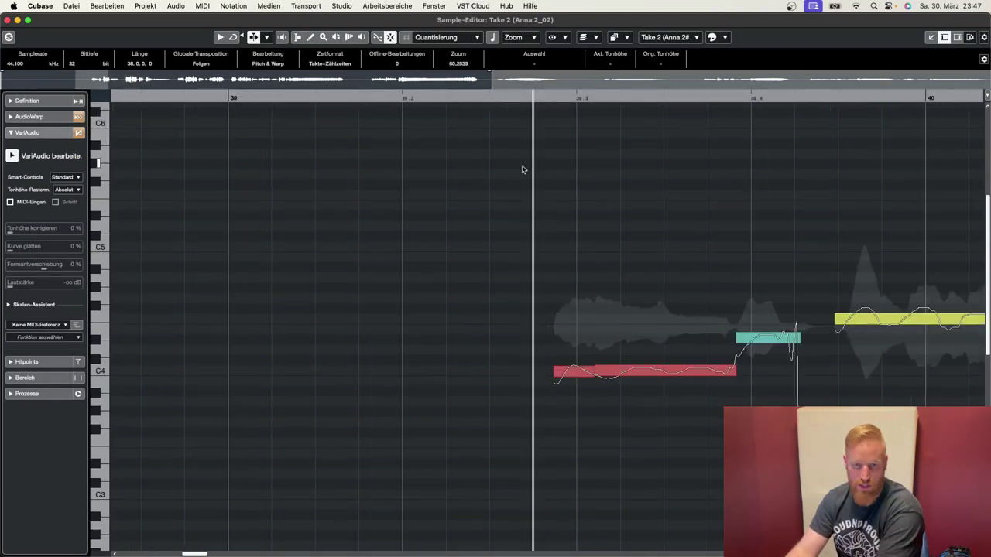
{"action": "scroll", "coordinate": [496, 314], "scroll_direction": "down", "scroll_amount": 3}
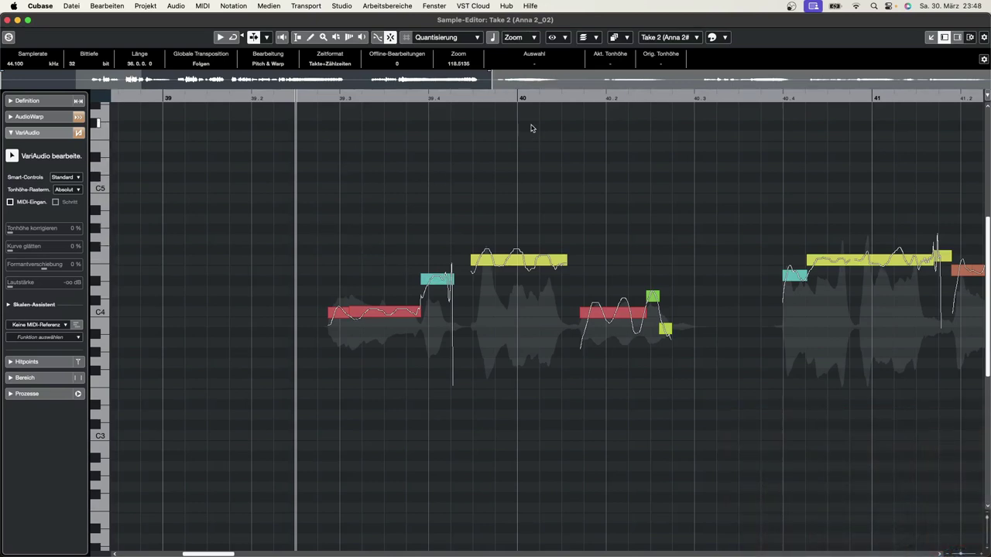
{"action": "key", "text": "super+w"}
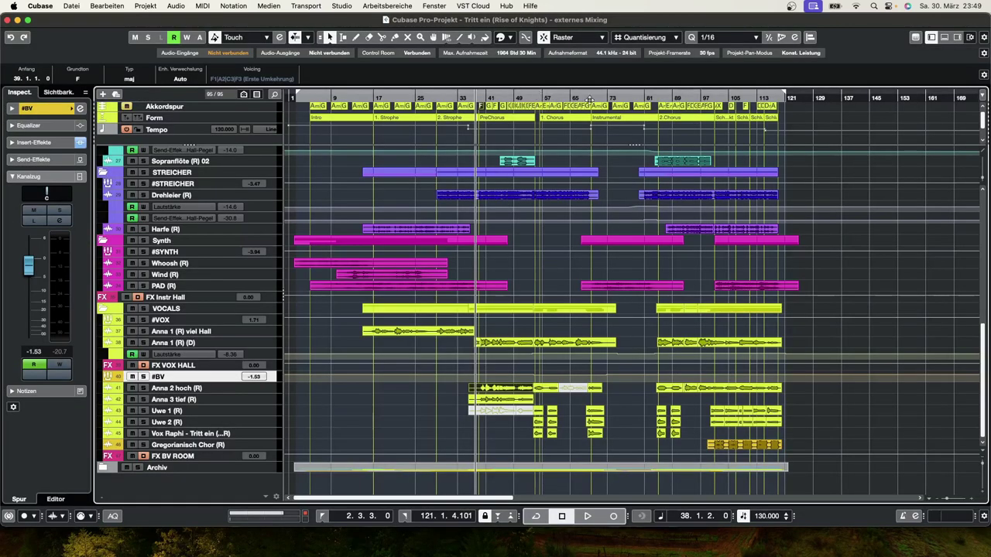
Step: Move the project cursor to bar 84.4 and zoom in on the stacked vocal entries leading into the 2.Chorus
{"action": "left_click_drag", "start_coordinate": [663, 96], "coordinate": [649, 260]}
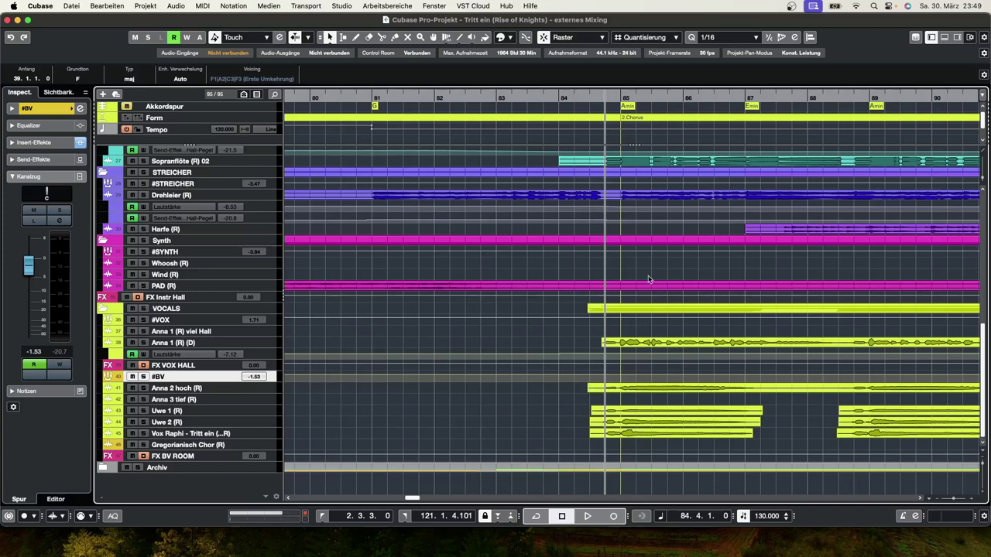
{"action": "key", "text": "KP_Subtract"}
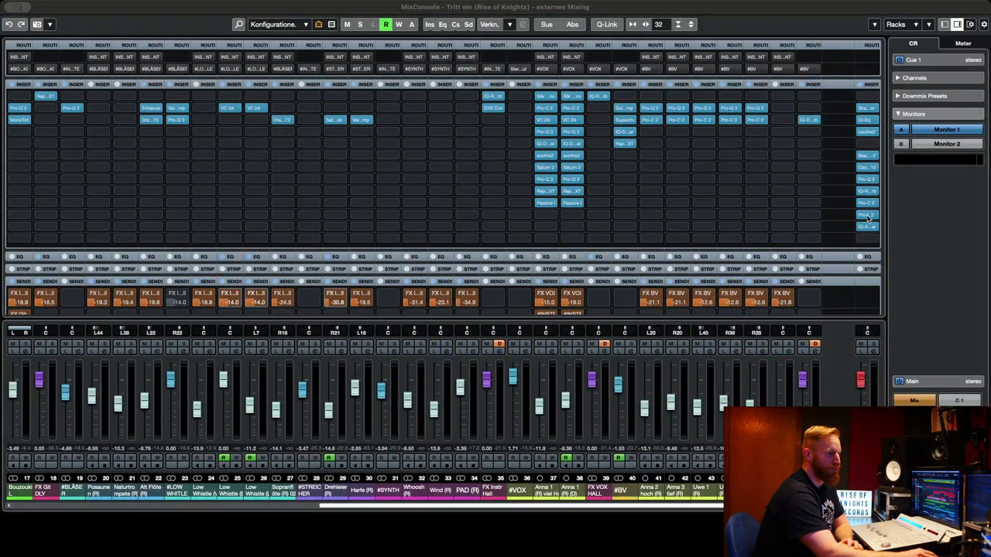
Step: Examine the insert effect chains of the vocal, backing-vocal and output channels in the MixConsole
{"action": "left_click", "coordinate": [869, 168]}
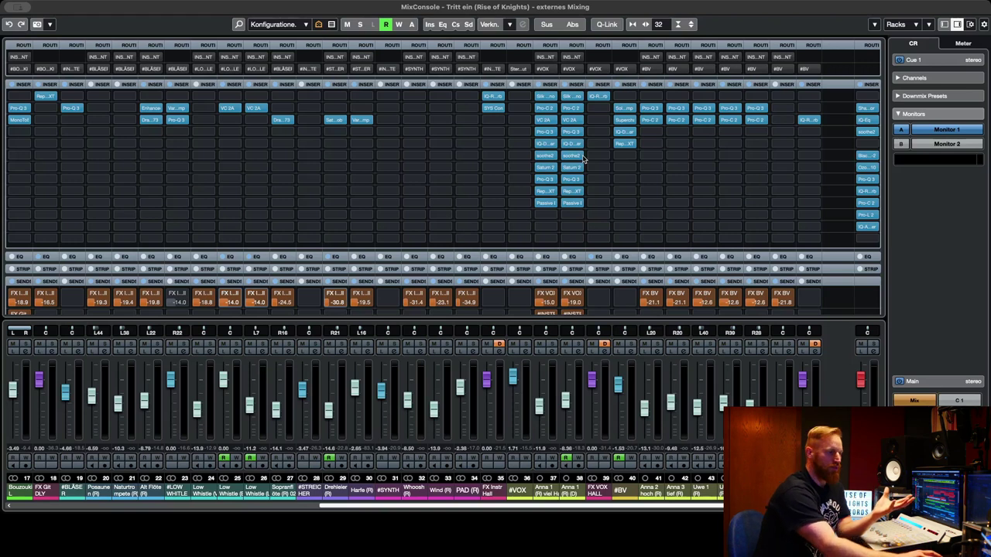
{"action": "left_click", "coordinate": [87, 50]}
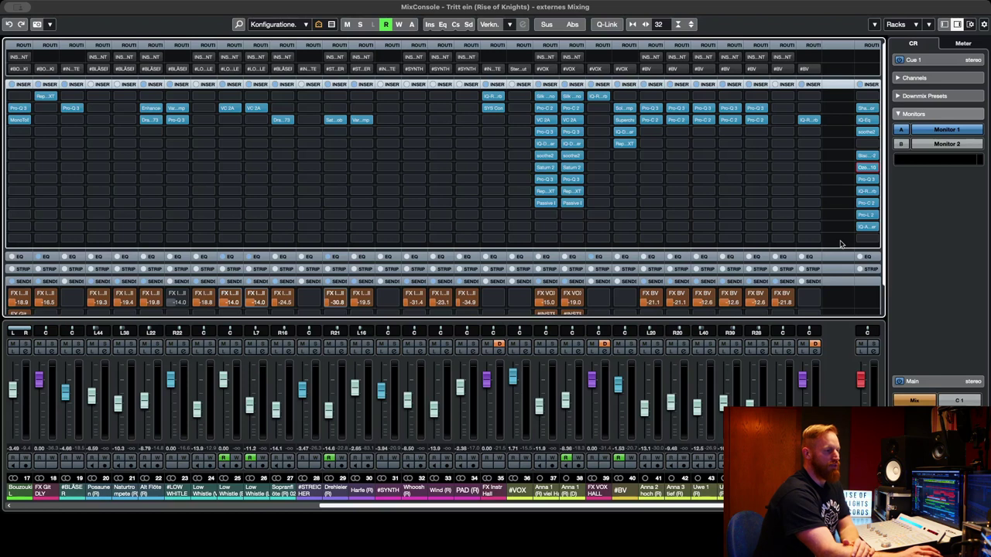
{"action": "left_click_drag", "start_coordinate": [841, 245], "coordinate": [833, 166]}
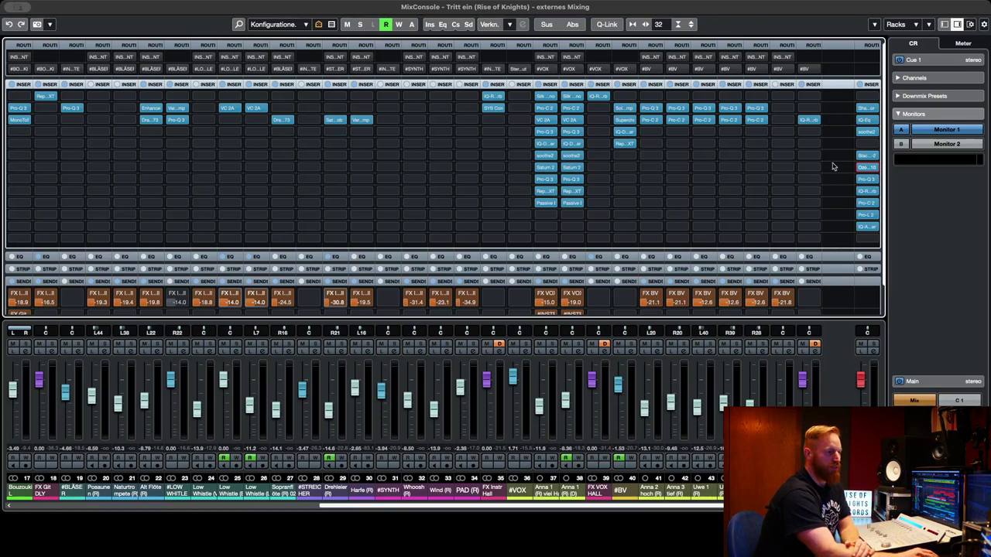
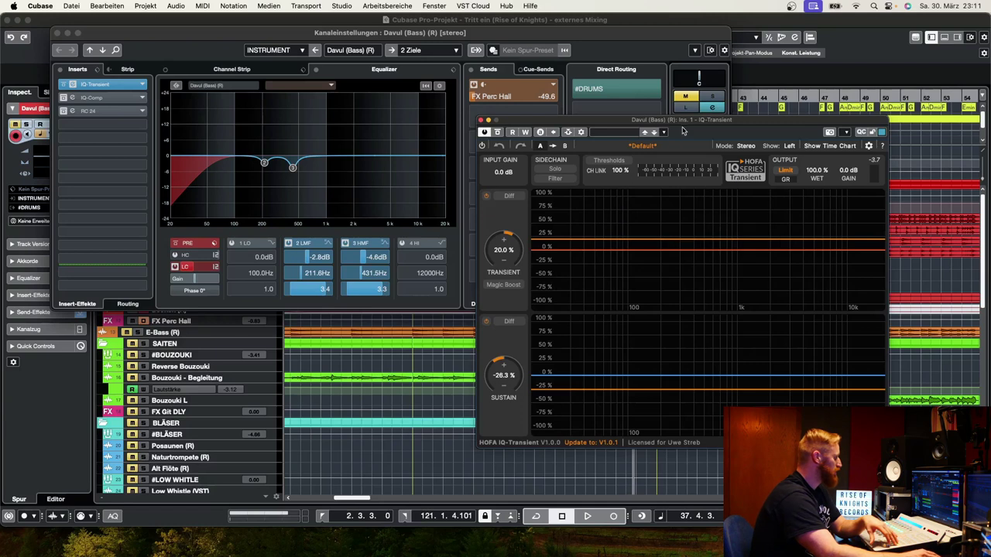
Step: Compare the Davul (Bass) sound with and without the IQ-Comp insert during playback and put the plug-in window away
{"action": "left_click_drag", "start_coordinate": [685, 126], "coordinate": [686, 124]}
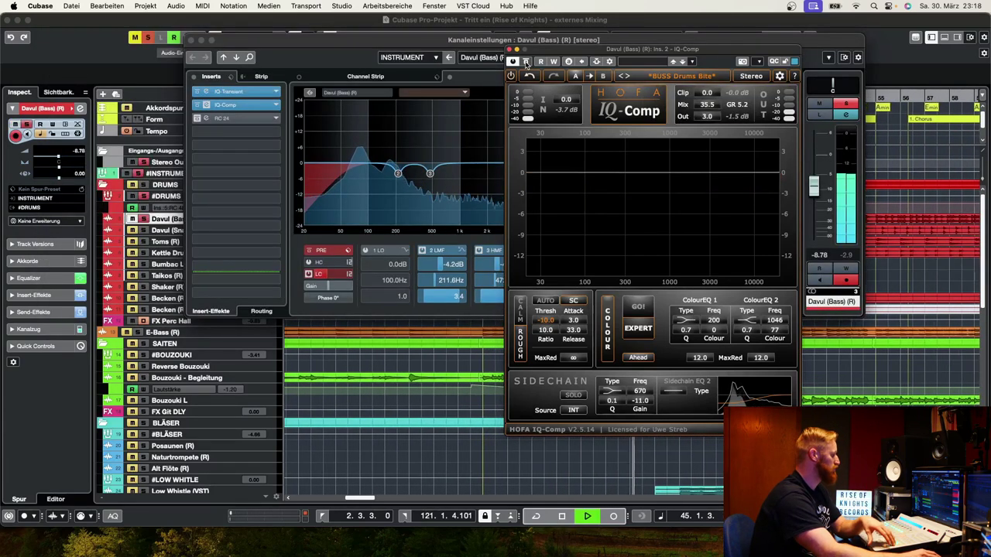
{"action": "left_click", "coordinate": [525, 62]}
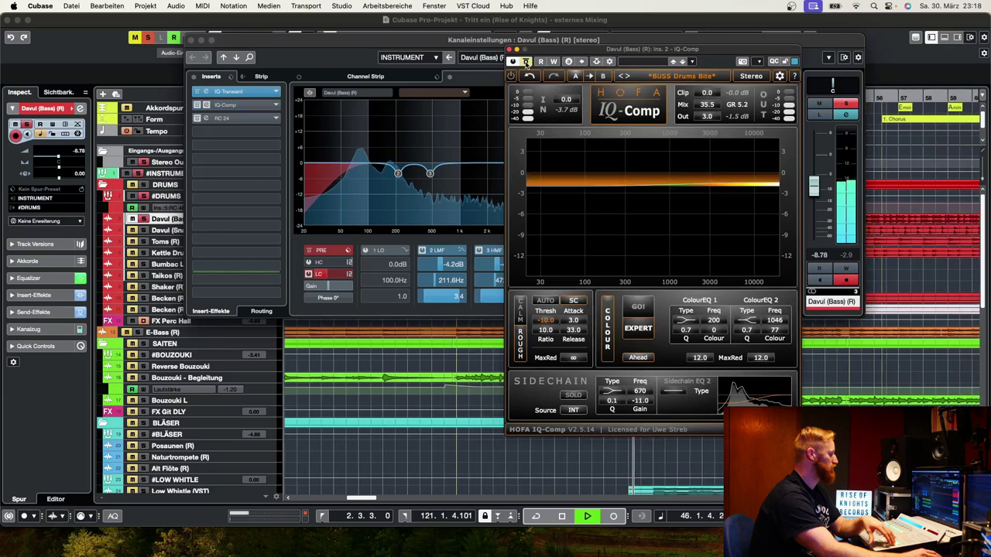
{"action": "left_click", "coordinate": [526, 62]}
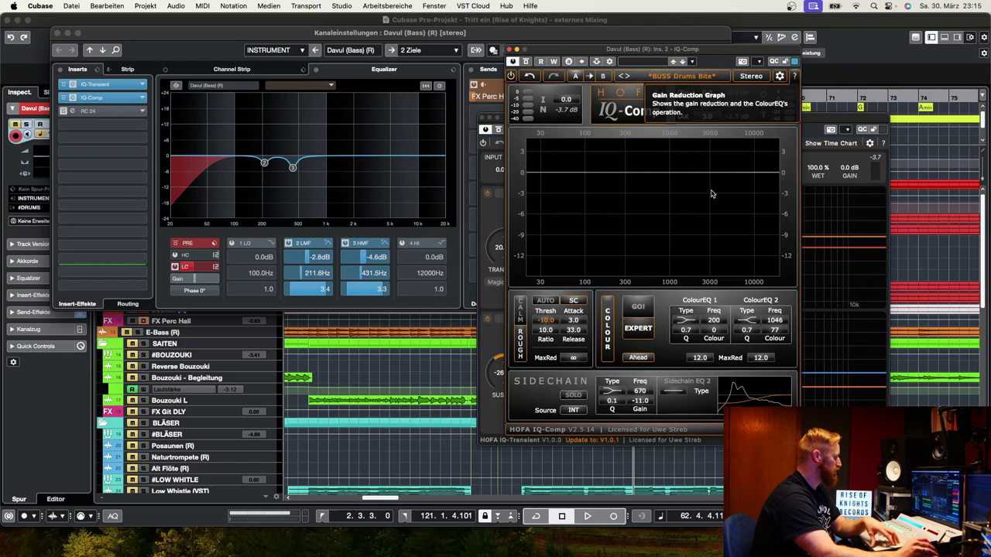
{"action": "left_click", "coordinate": [517, 48]}
Step: During playback, set the Davul (Bass) equalizer to -4.5 dB at 211.6 Hz and -4.2 dB at 472.5 Hz, and stop
{"action": "left_click_drag", "start_coordinate": [484, 33], "coordinate": [617, 40]}
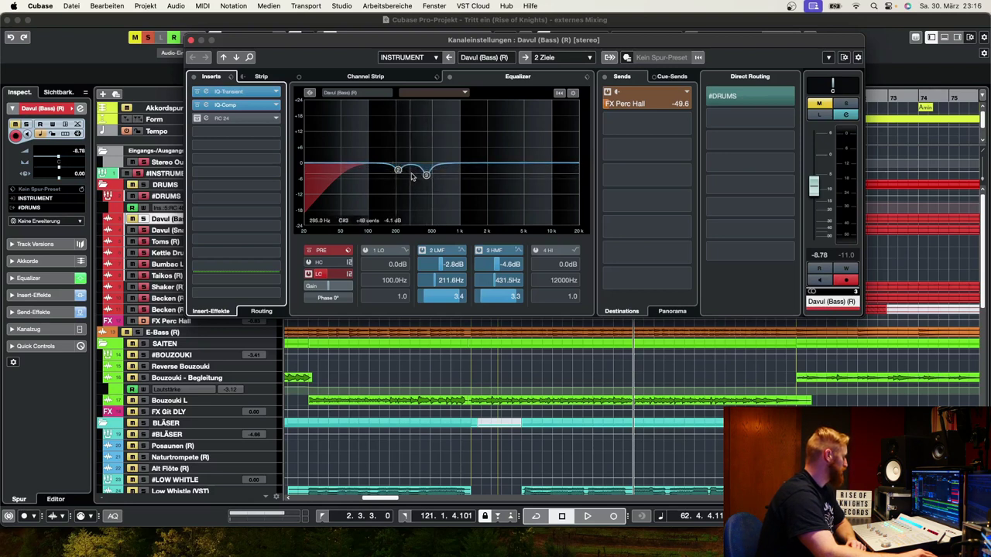
{"action": "key", "text": "space"}
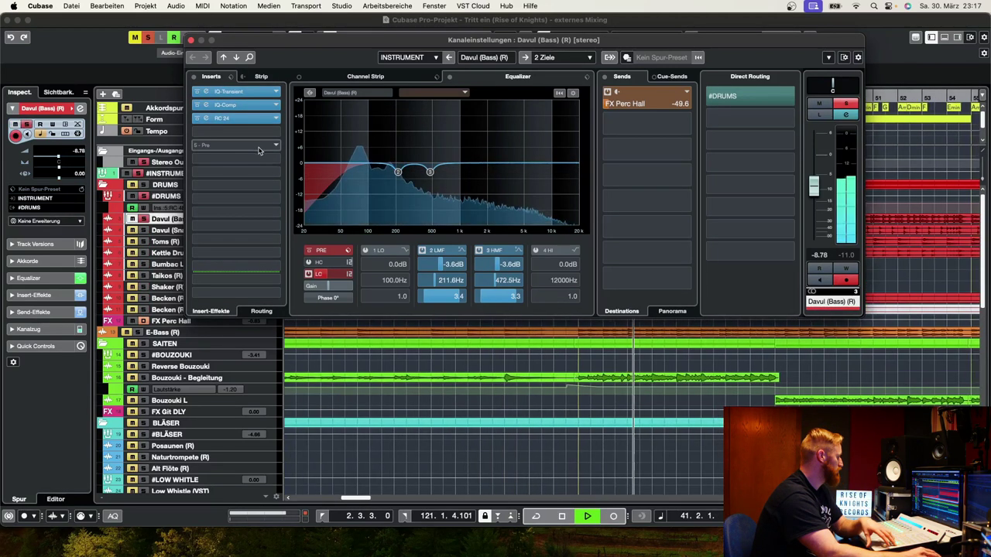
{"action": "left_click_drag", "start_coordinate": [507, 264], "coordinate": [449, 281]}
{"action": "left_click_drag", "start_coordinate": [439, 240], "coordinate": [462, 218]}
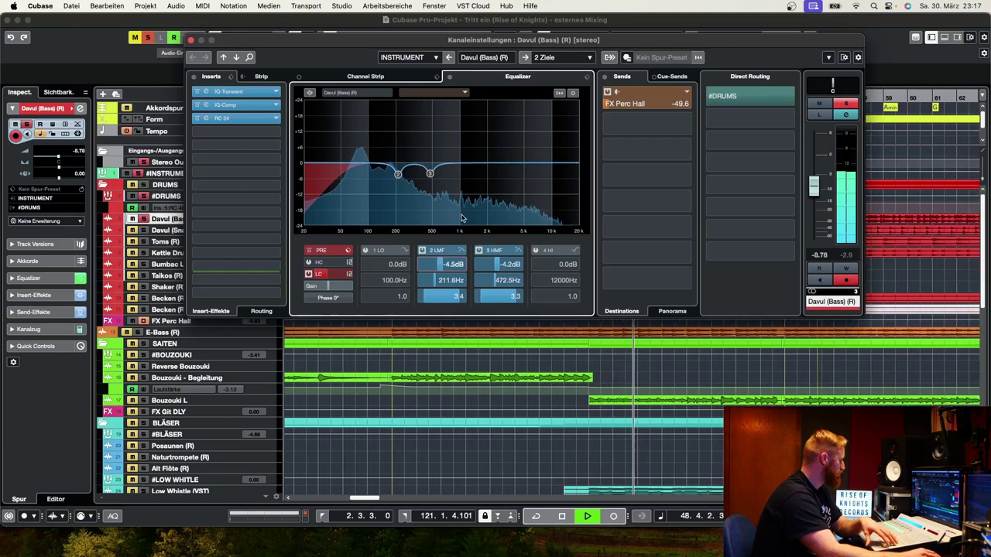
{"action": "key", "text": "space"}
Step: Activate the RC 24 reverb insert on Davul (Bass), compare it with the bypassed sound during playback and close its window
{"action": "left_click", "coordinate": [246, 120]}
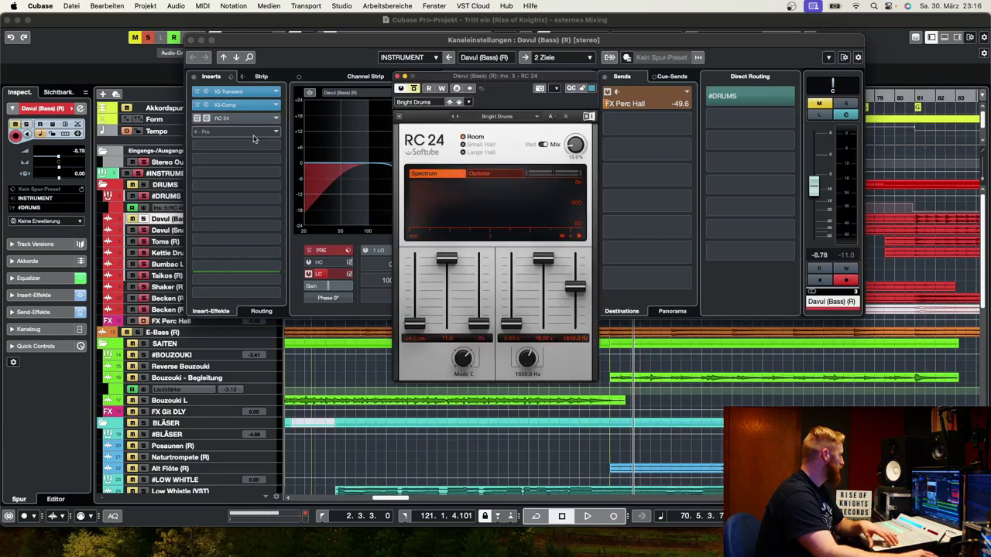
{"action": "left_click", "coordinate": [414, 89]}
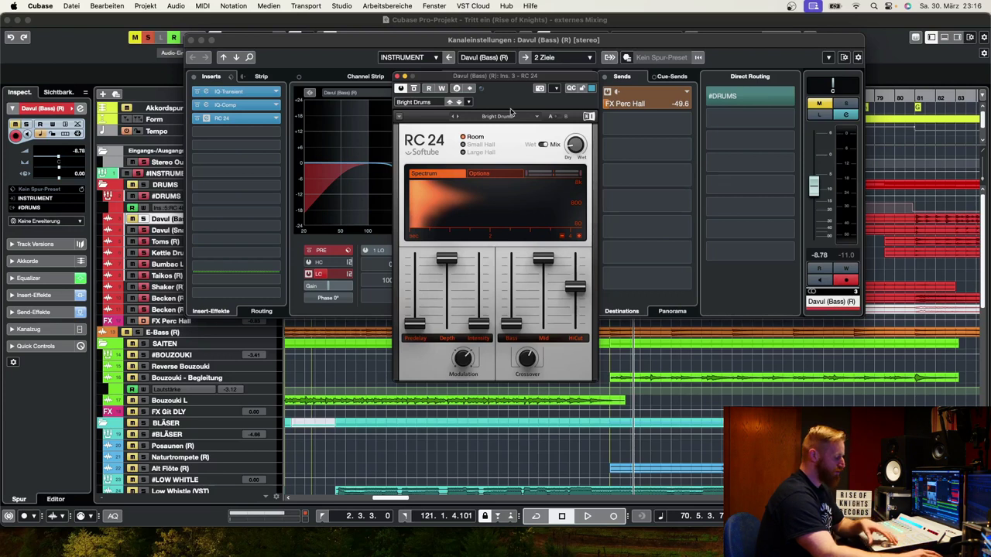
{"action": "key", "text": "space"}
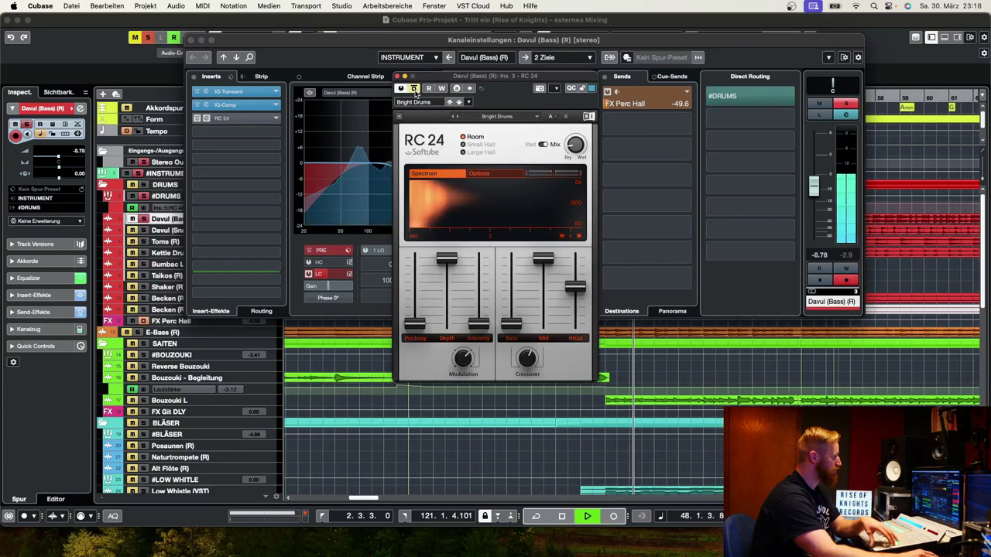
{"action": "left_click", "coordinate": [414, 89]}
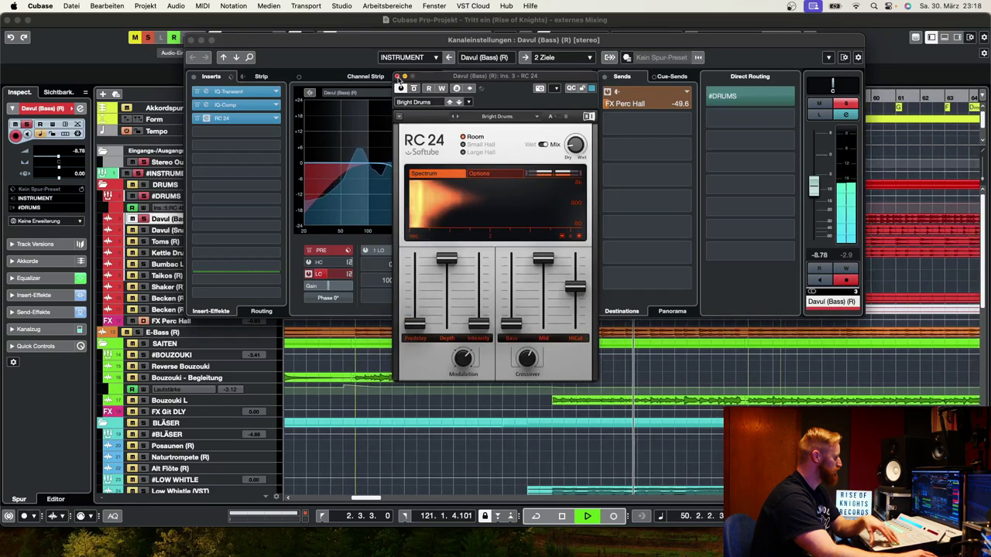
{"action": "key", "text": "super+w"}
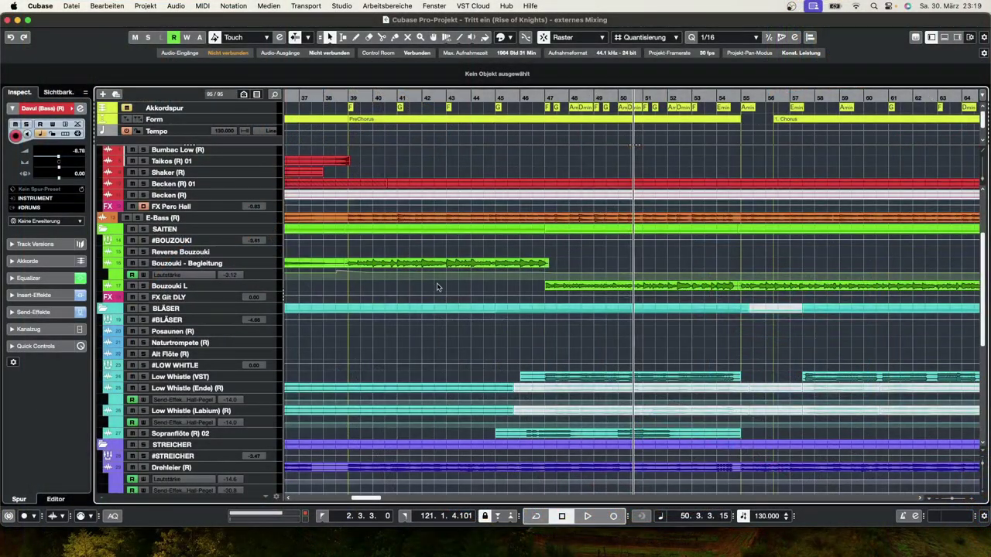
Step: Place the project cursor at bar 47.3.4 and inspect Bouzouki L's sends and its Pro-Q 3 insert in the channel settings
{"action": "left_click", "coordinate": [260, 266]}
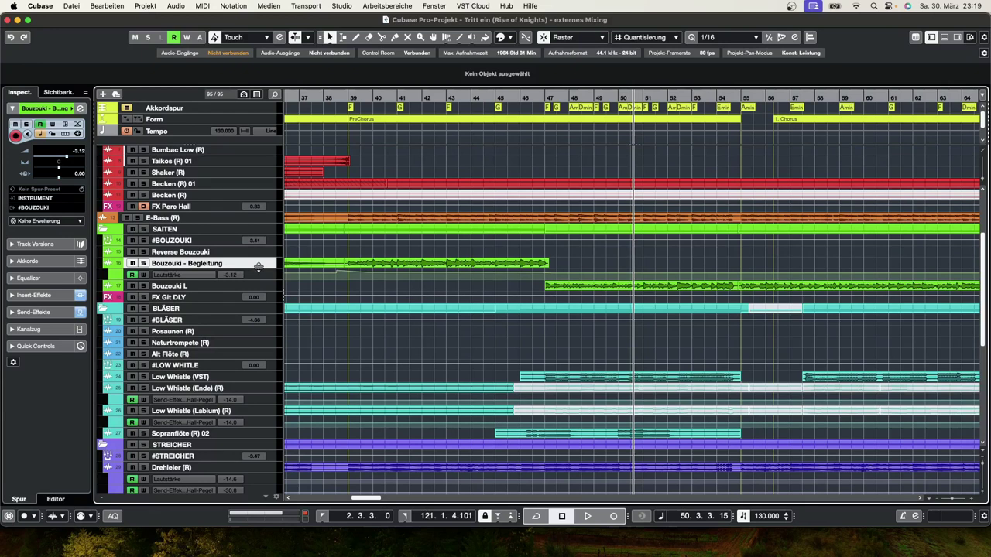
{"action": "left_click", "coordinate": [560, 96]}
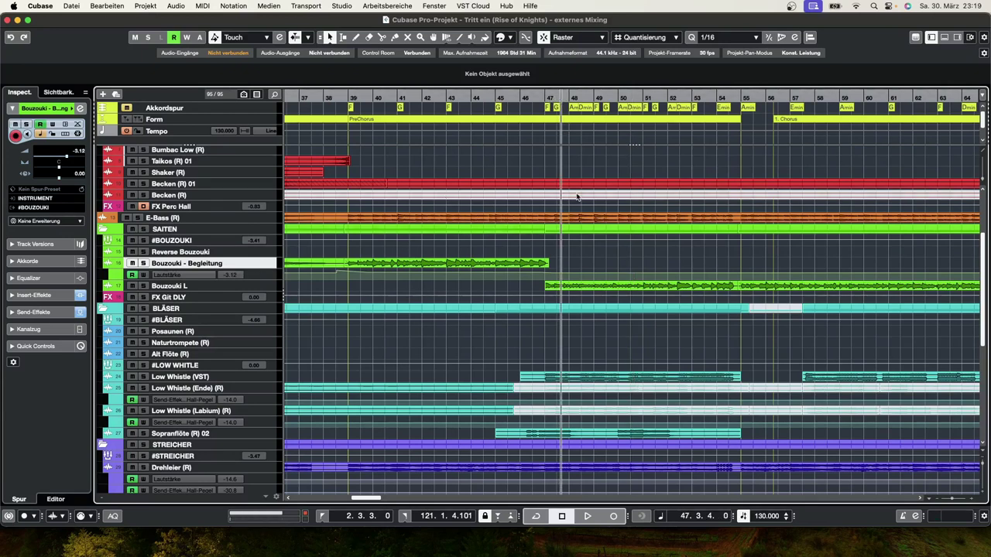
{"action": "key", "text": "Down"}
{"action": "key", "text": "e"}
{"action": "left_click_drag", "start_coordinate": [606, 50], "coordinate": [682, 52]}
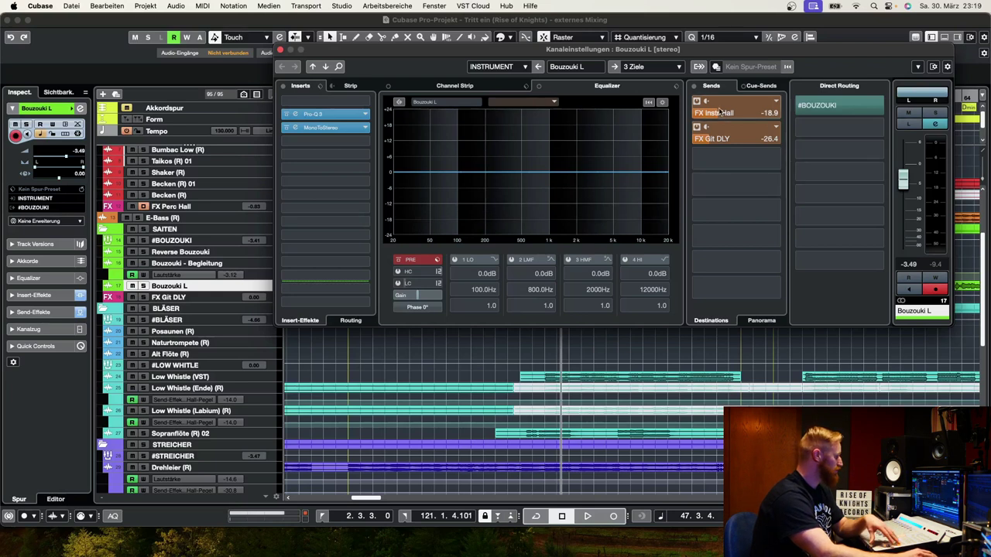
{"action": "left_click_drag", "start_coordinate": [655, 51], "coordinate": [644, 22]}
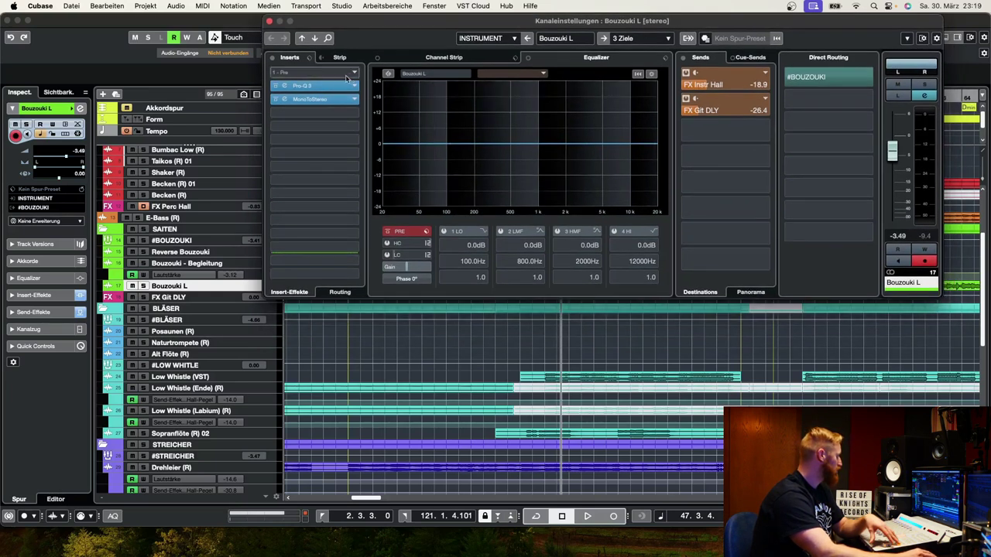
{"action": "left_click", "coordinate": [321, 87]}
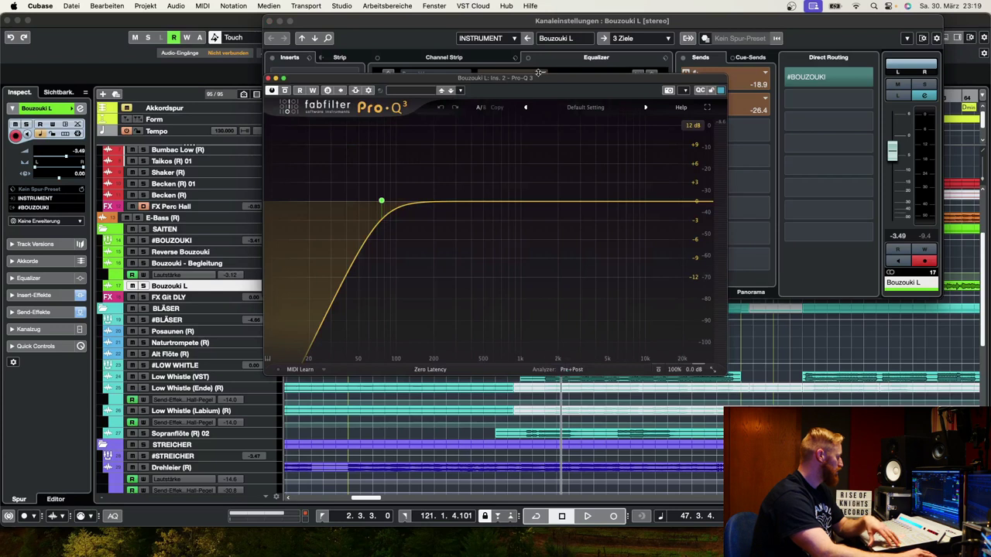
Step: Solo the #BOUZOUKI group channel and open its channel settings to show its inserts and low-cut filter
{"action": "left_click", "coordinate": [272, 242]}
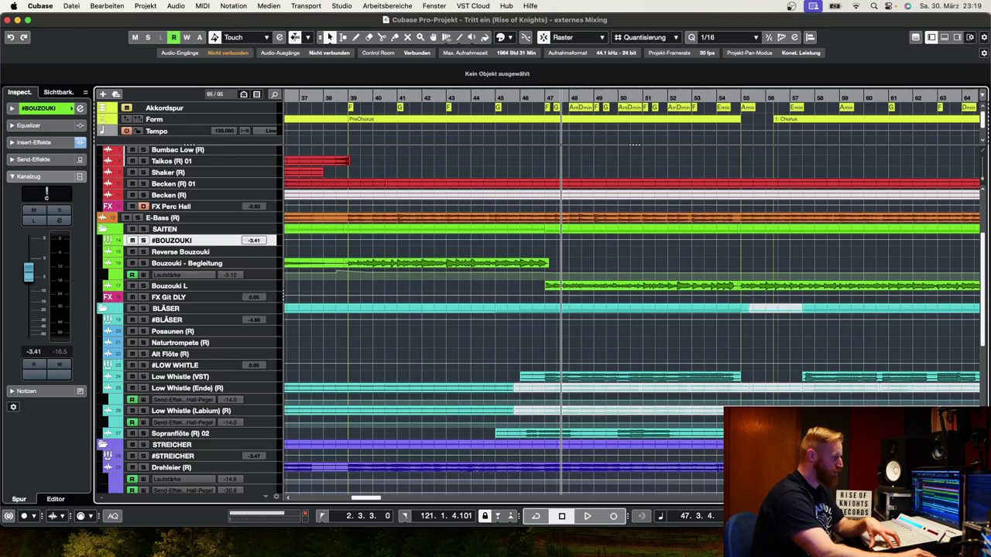
{"action": "key", "text": "s"}
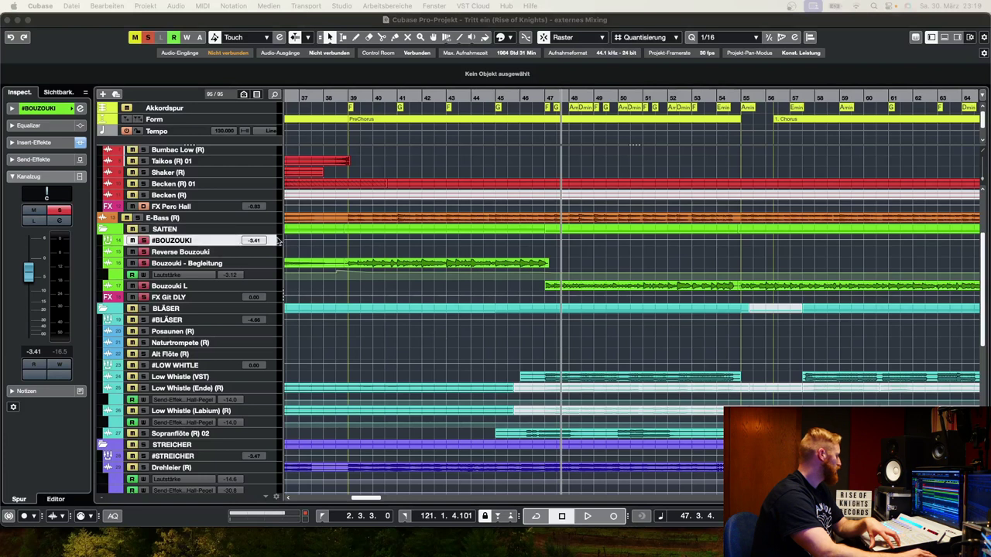
{"action": "left_click", "coordinate": [80, 107]}
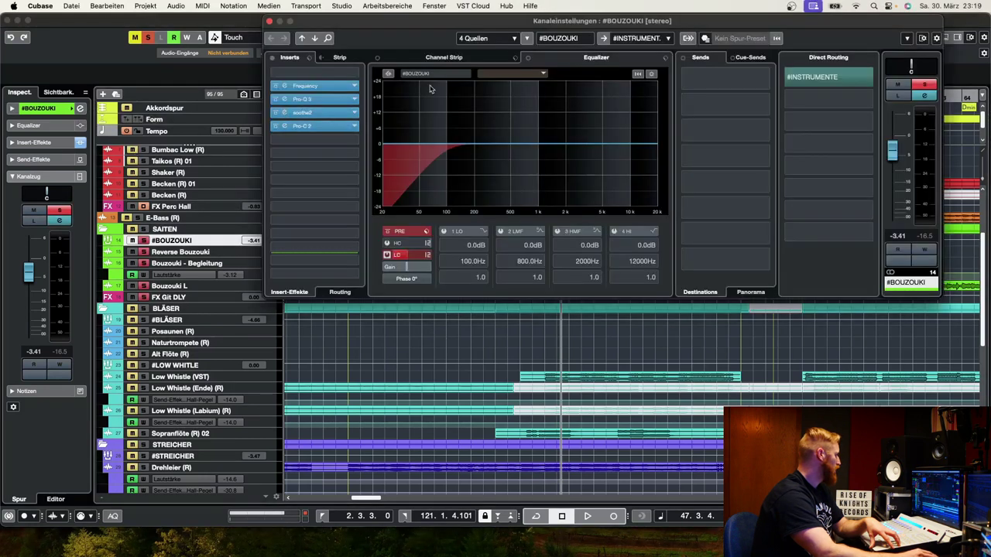
{"action": "left_click_drag", "start_coordinate": [533, 21], "coordinate": [469, 59]}
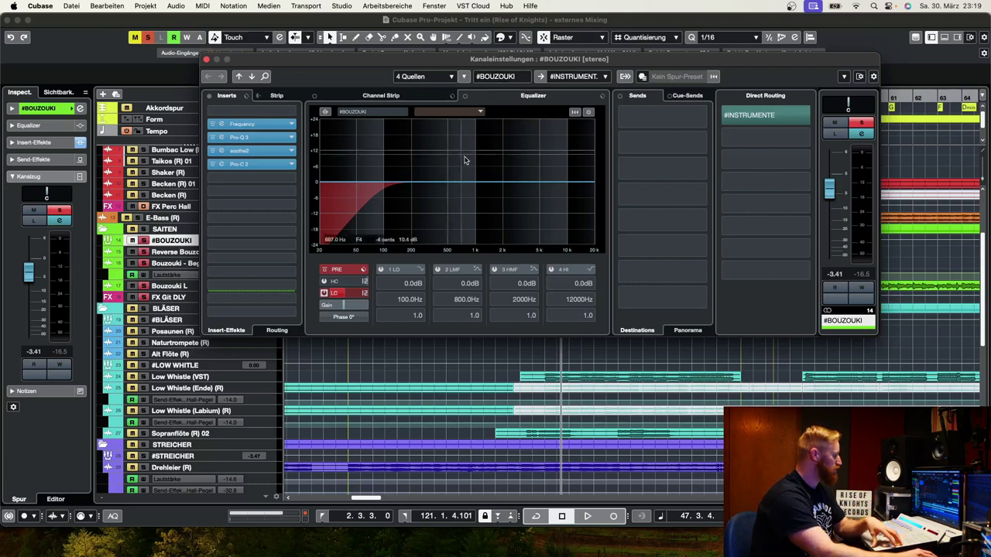
Step: Open the Frequency insert on #BOUZOUKI, compare it with the bypassed sound during playback, and close its window
{"action": "left_click_drag", "start_coordinate": [314, 62], "coordinate": [366, 35]}
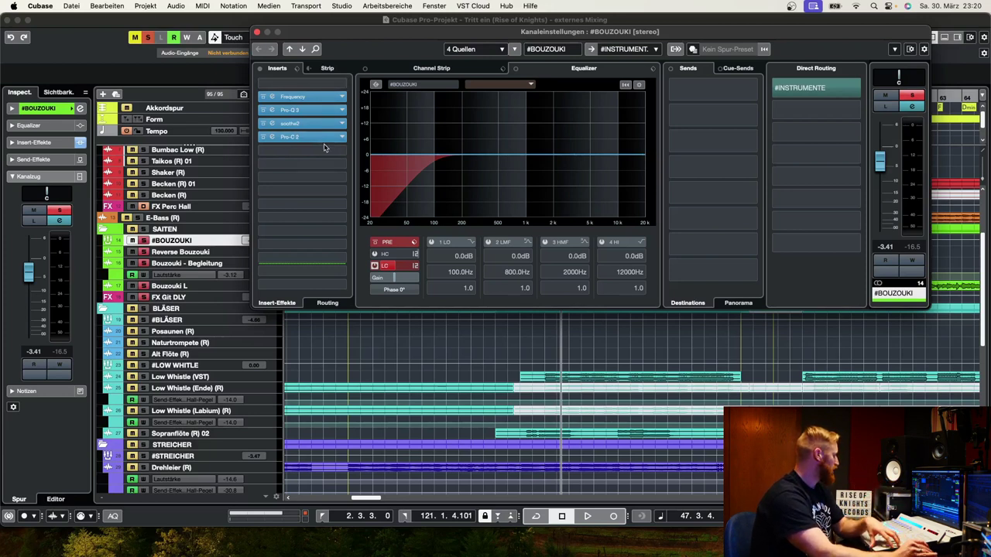
{"action": "left_click", "coordinate": [301, 98]}
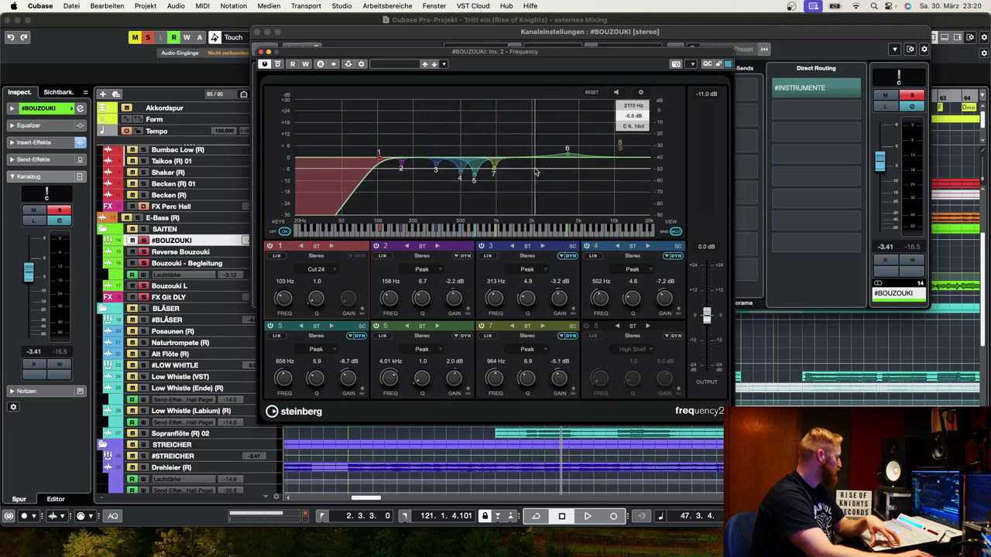
{"action": "left_click_drag", "start_coordinate": [480, 53], "coordinate": [481, 45]}
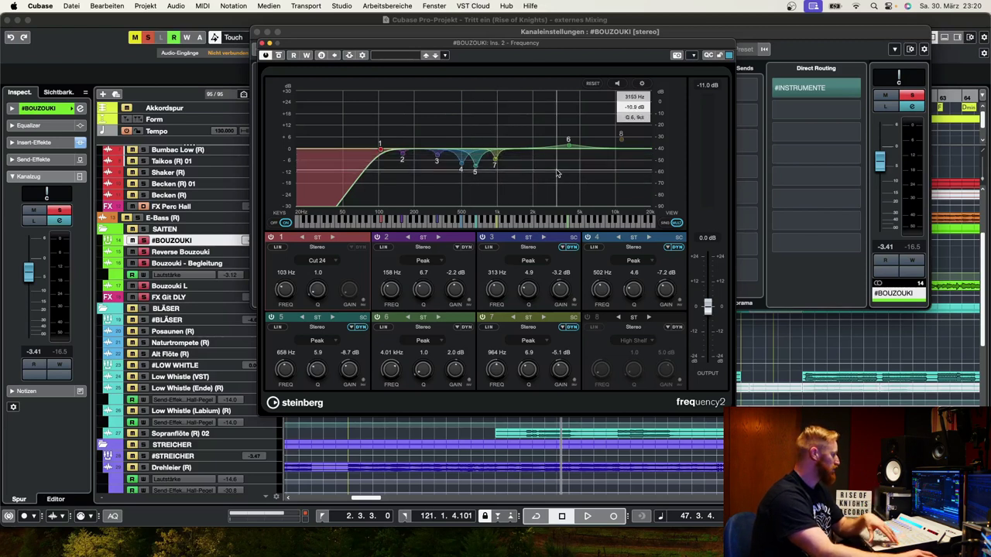
{"action": "key", "text": "space"}
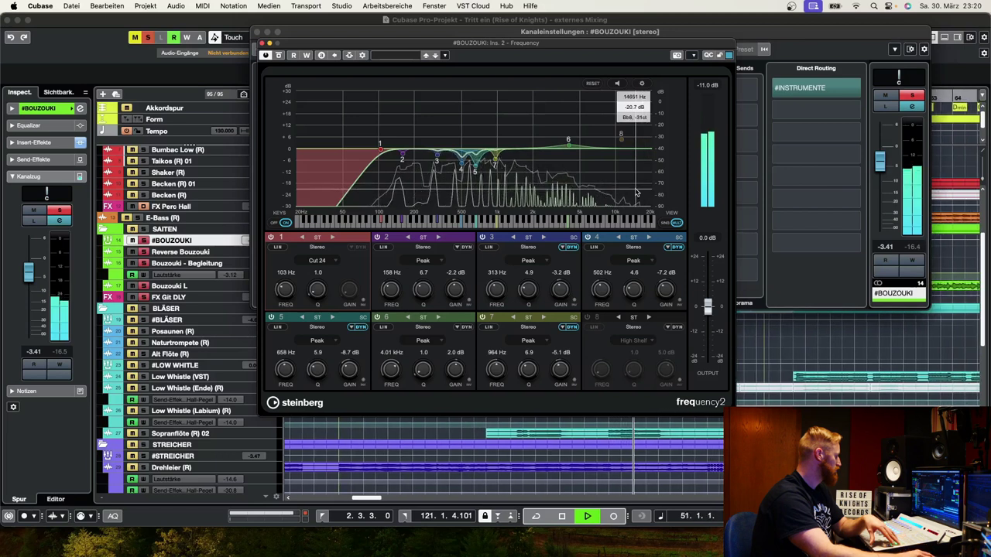
{"action": "left_click", "coordinate": [279, 56]}
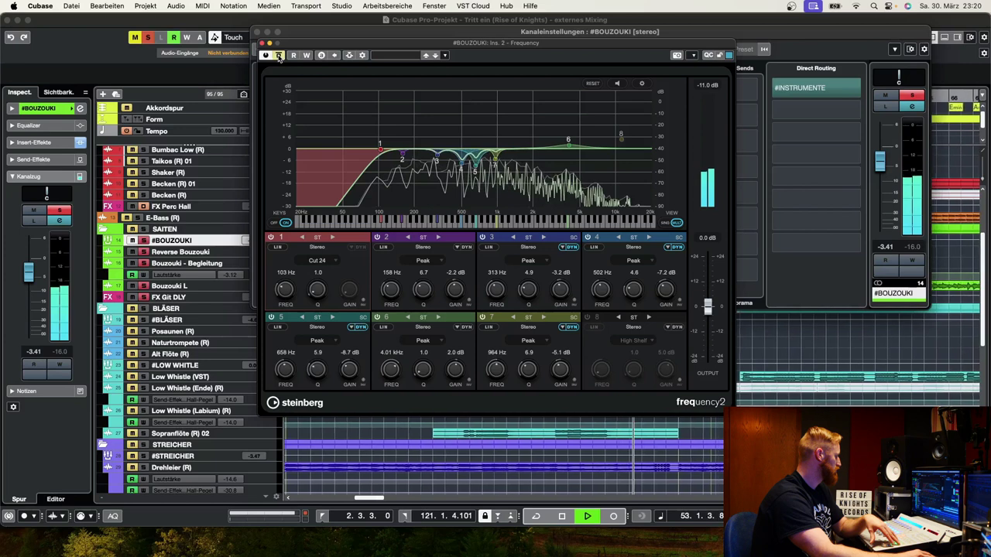
{"action": "left_click", "coordinate": [279, 57]}
{"action": "key", "text": "space"}
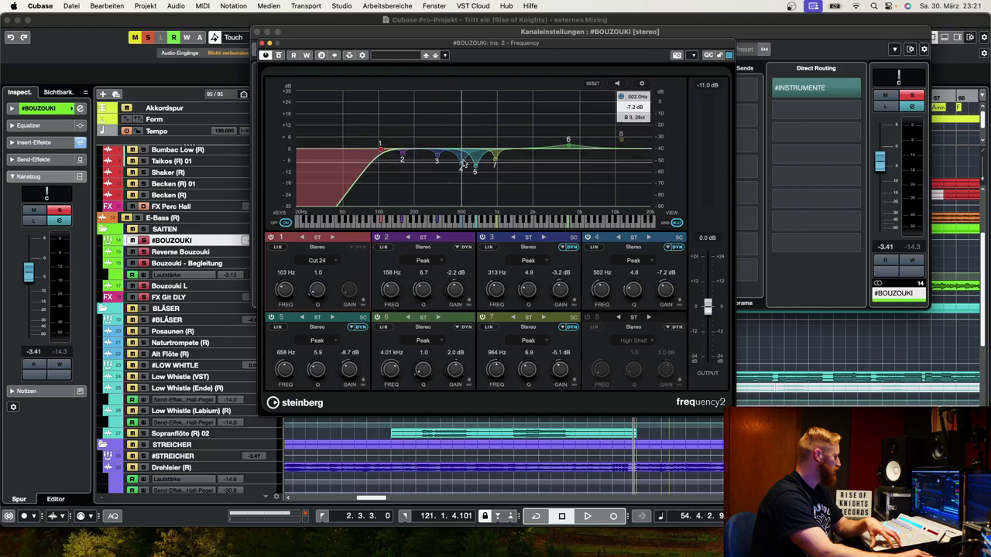
{"action": "key", "text": "super+w"}
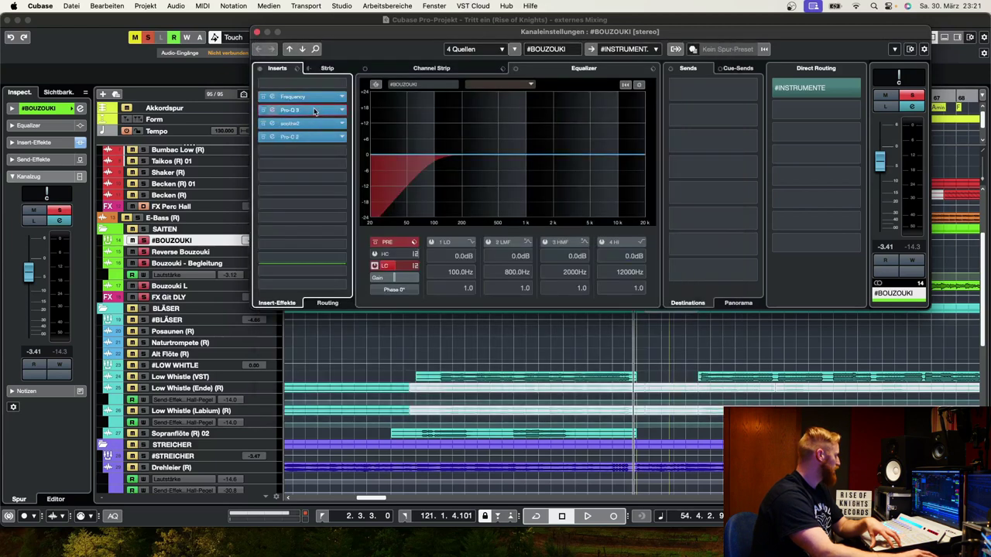
Step: Listen to #BOUZOUKI with its Pro-Q 3 insert open, inspect the two dynamic high-frequency bands and close the plug-in
{"action": "left_click", "coordinate": [314, 112]}
{"action": "left_click_drag", "start_coordinate": [560, 147], "coordinate": [587, 29]}
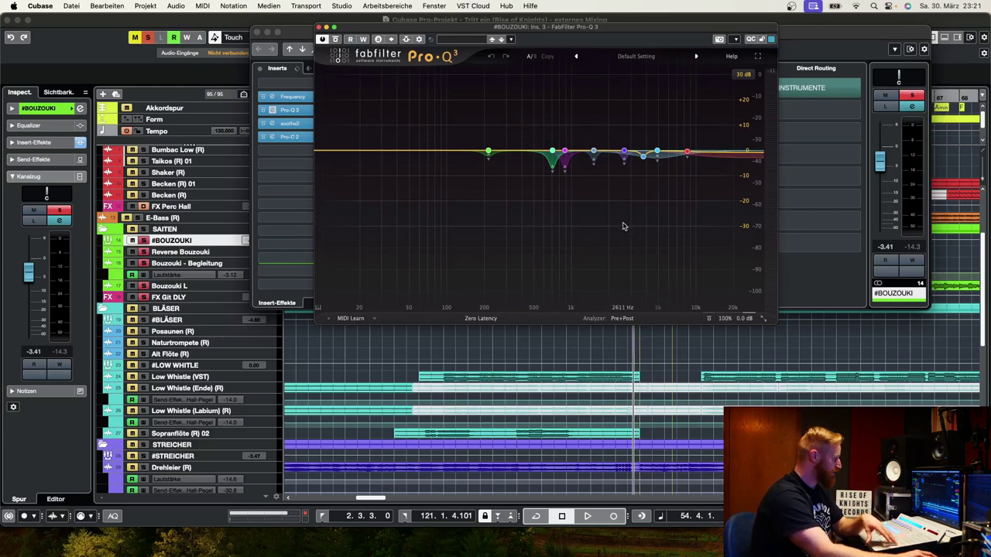
{"action": "key", "text": "space"}
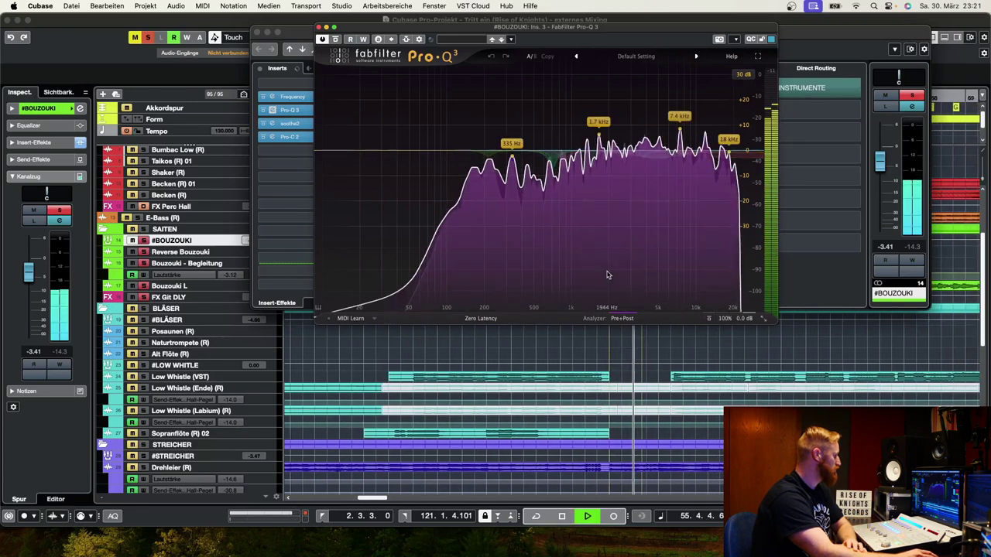
{"action": "key", "text": "space"}
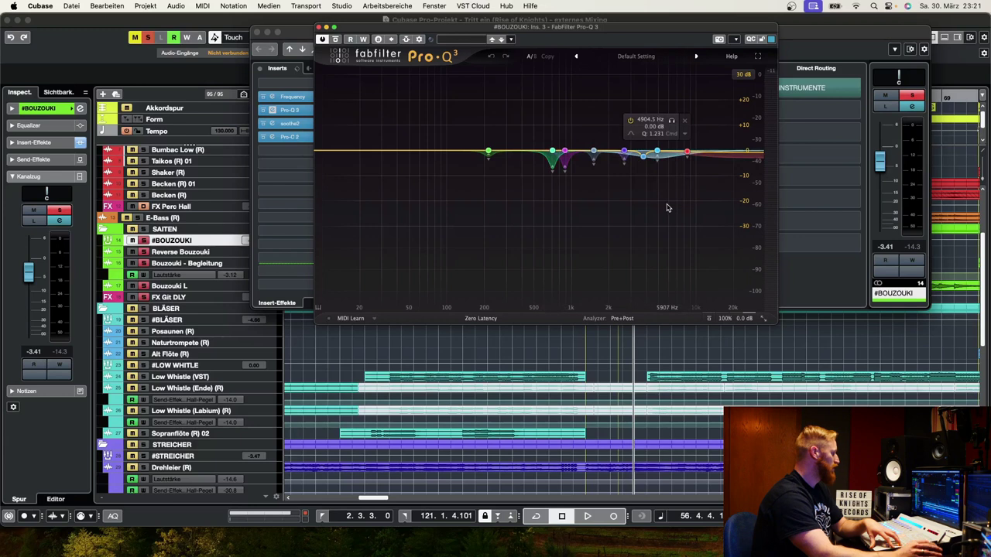
{"action": "left_click", "coordinate": [657, 154]}
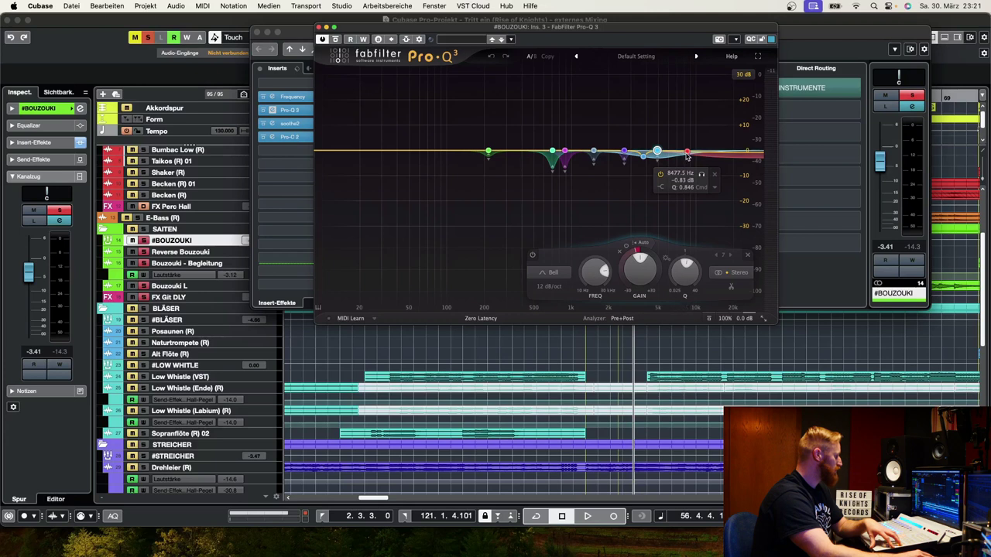
{"action": "left_click", "coordinate": [687, 154]}
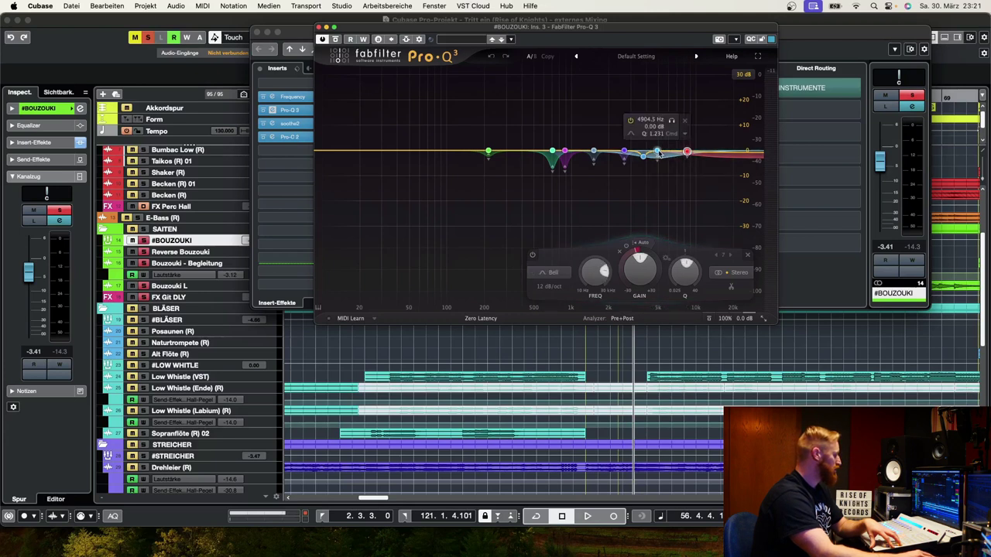
{"action": "left_click", "coordinate": [657, 151]}
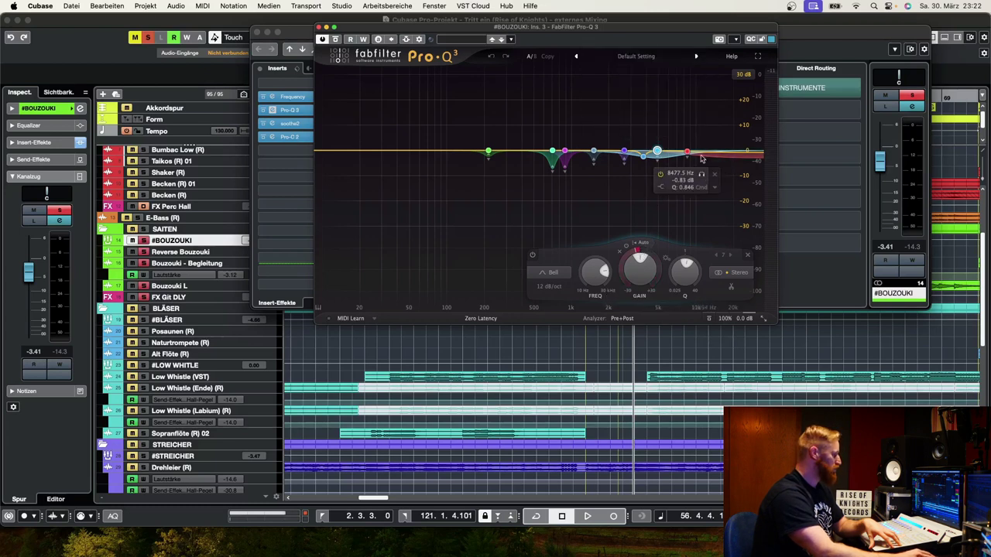
{"action": "left_click", "coordinate": [319, 27]}
Step: Open the soothe2 insert on #BOUZOUKI, inspect its 5 kHz band, compare it with the bypassed sound during playback and close it
{"action": "left_click", "coordinate": [317, 124]}
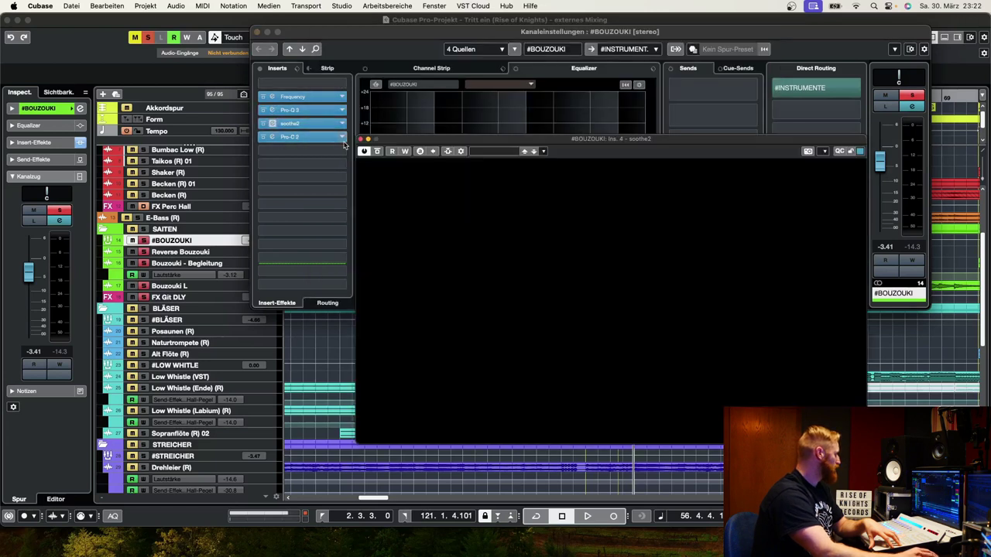
{"action": "left_click_drag", "start_coordinate": [653, 160], "coordinate": [652, 49]}
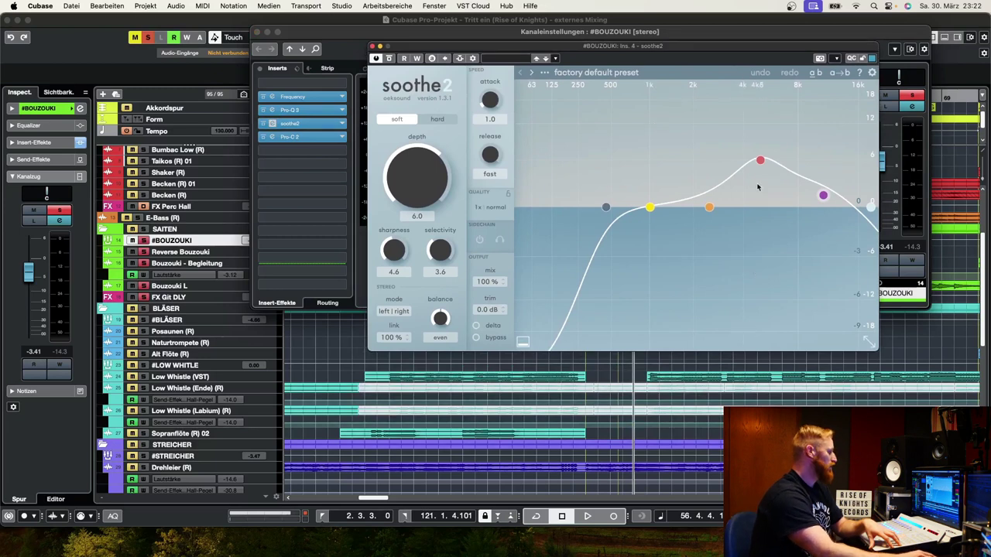
{"action": "mouse_move", "coordinate": [760, 160]}
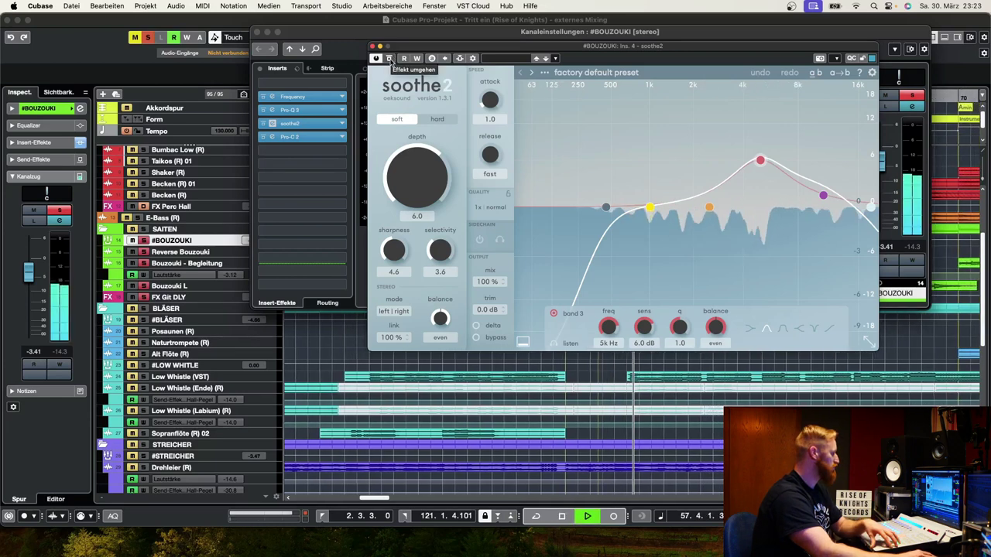
{"action": "left_click", "coordinate": [389, 59]}
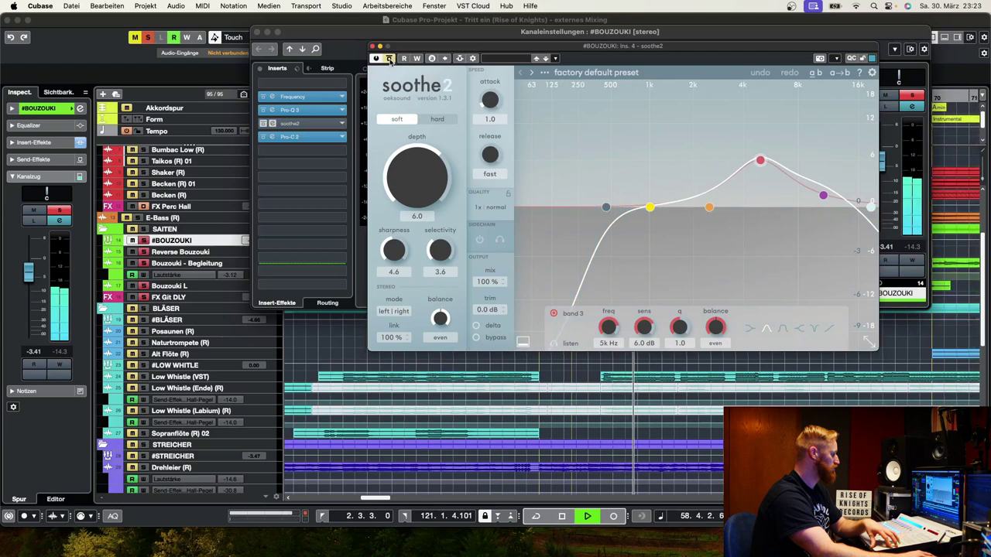
{"action": "left_click", "coordinate": [390, 59]}
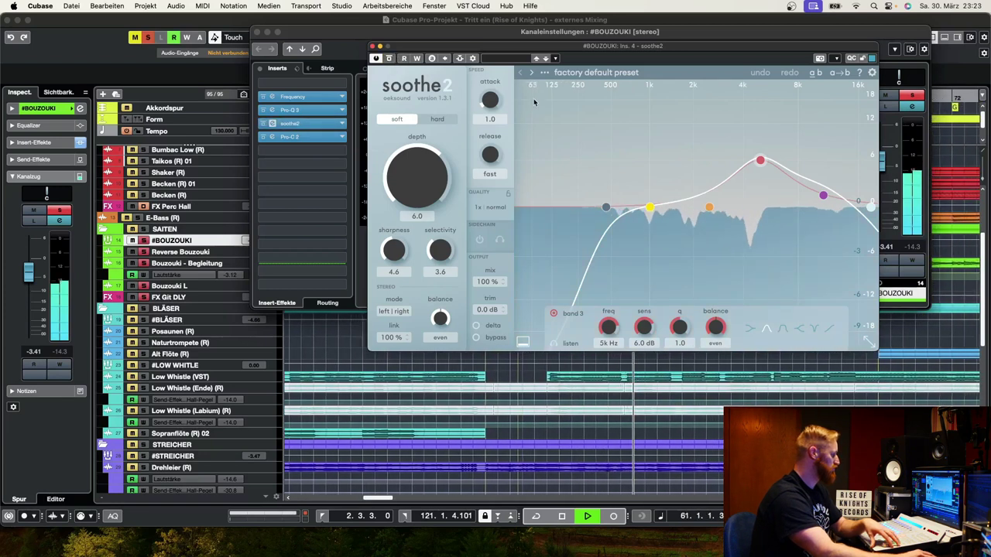
{"action": "key", "text": "space"}
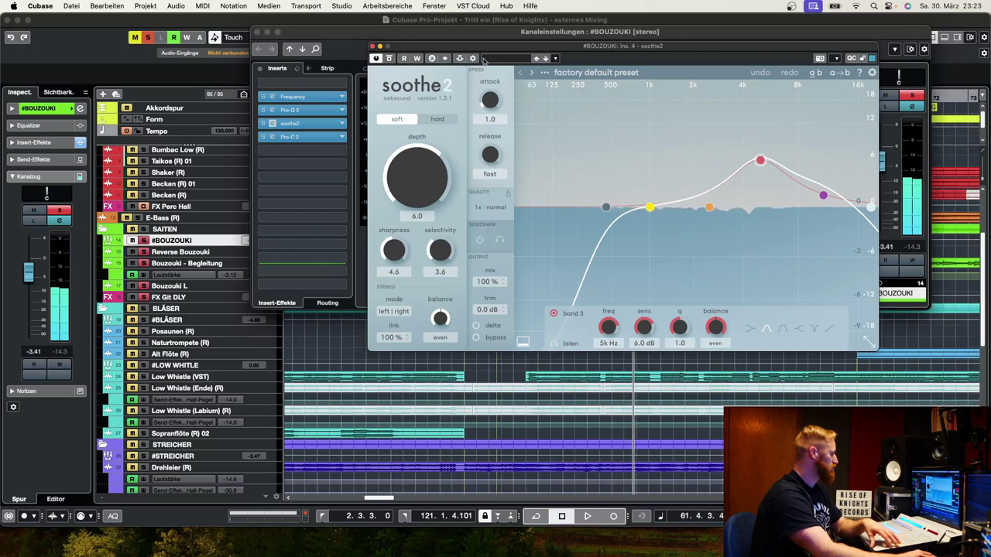
{"action": "left_click", "coordinate": [373, 48]}
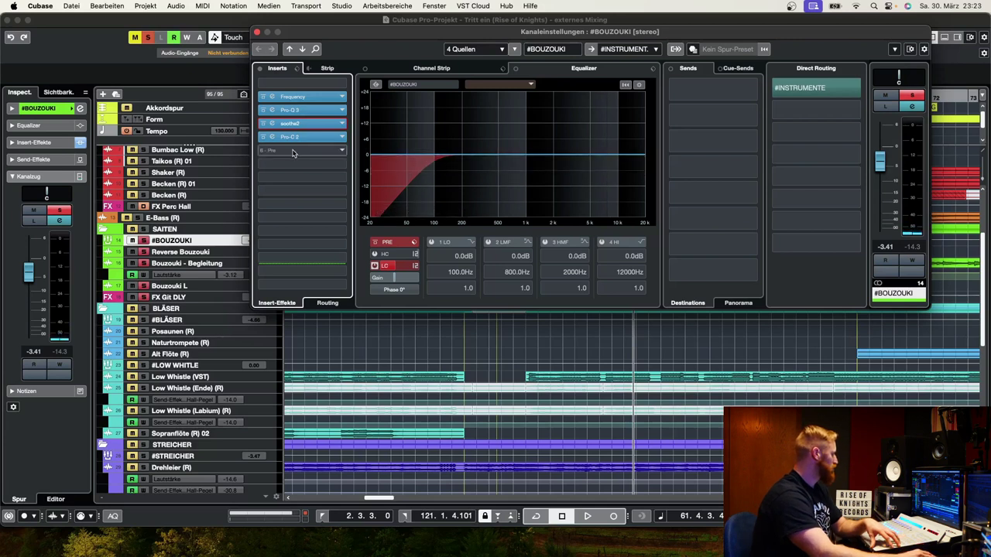
Step: Inspect the Pro-C 2 compressor settings on #BOUZOUKI, then close the plug-in and the channel settings
{"action": "left_click", "coordinate": [319, 137]}
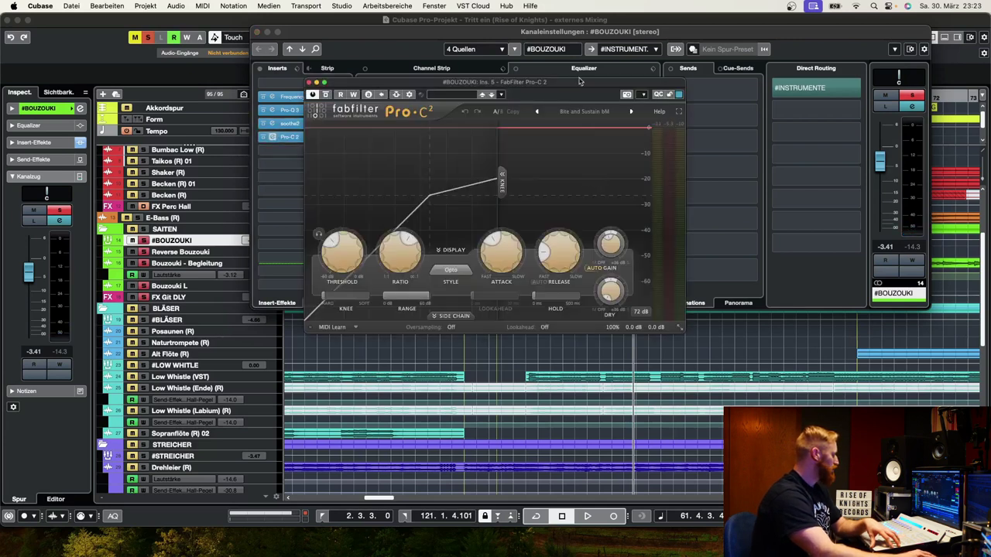
{"action": "left_click_drag", "start_coordinate": [554, 86], "coordinate": [679, 60]}
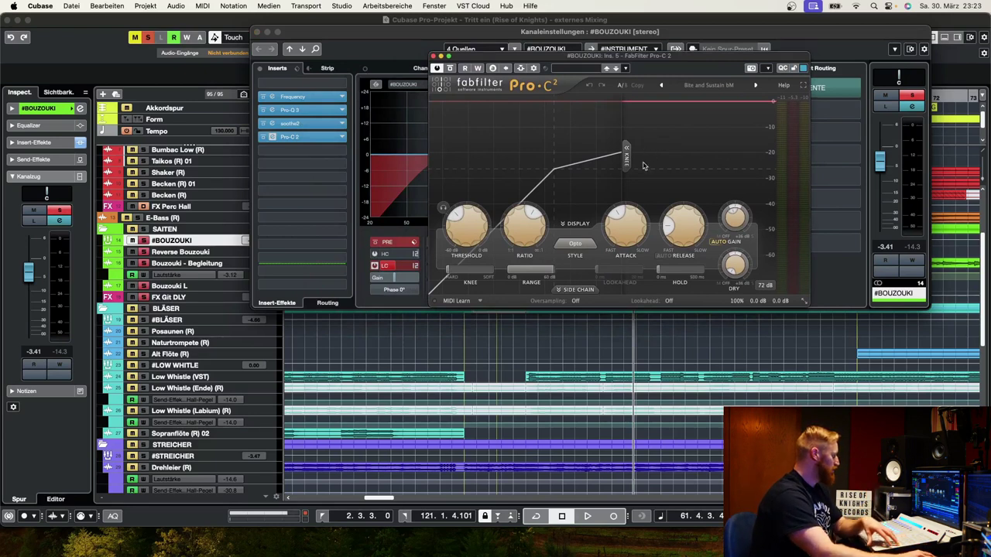
{"action": "key", "text": "super+w"}
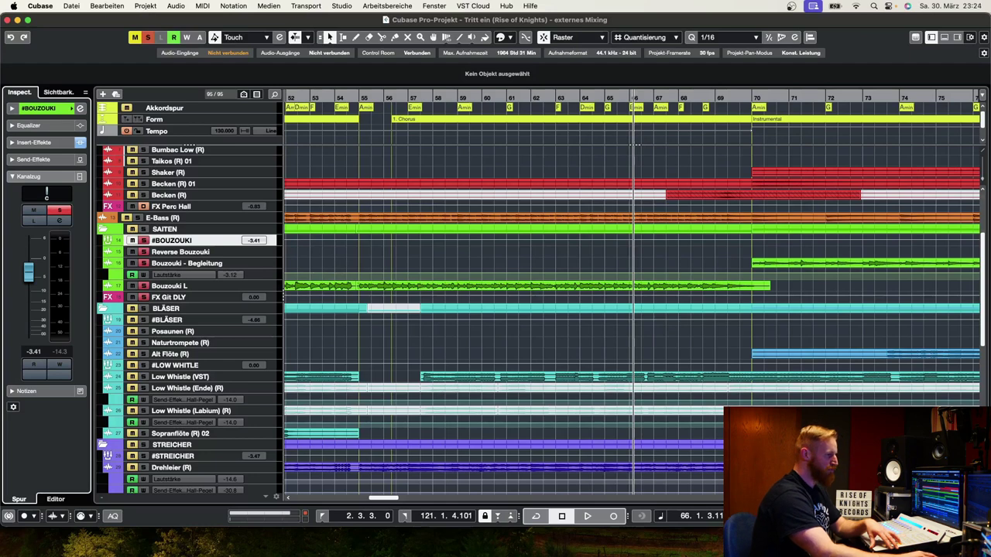
Step: Show the MixConsole and check the channel settings of Bouzouki - Begleitung
{"action": "key", "text": "F3"}
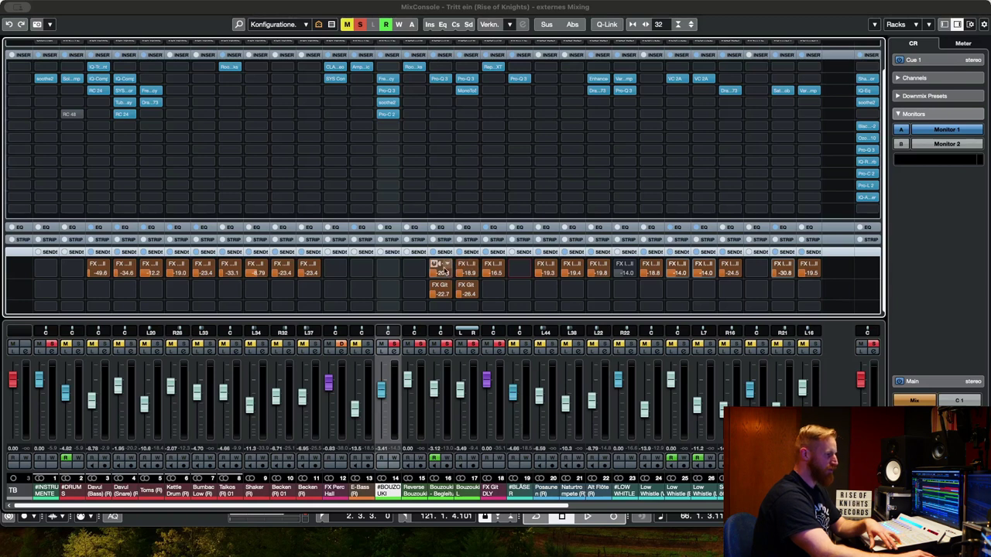
{"action": "left_click", "coordinate": [446, 352]}
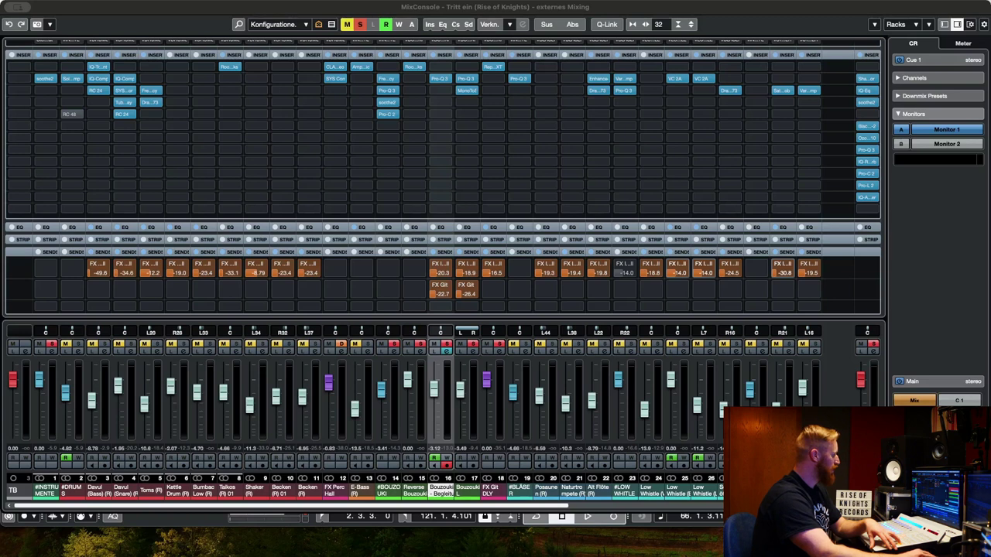
{"action": "left_click", "coordinate": [61, 117]}
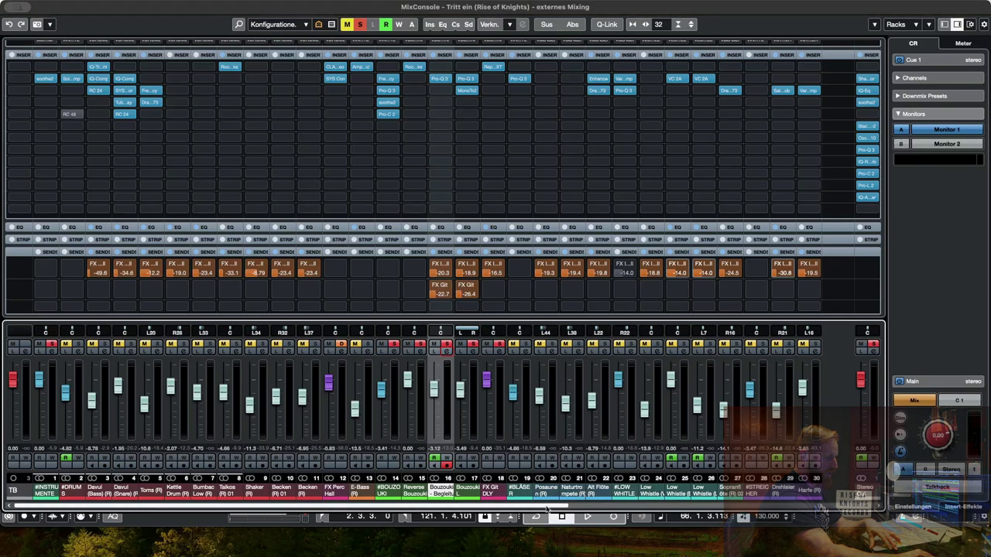
Step: Open the channel settings of the FX Instr Hall channel and display its IQ-Reverb insert
{"action": "left_click_drag", "start_coordinate": [547, 509], "coordinate": [845, 493]}
{"action": "left_click", "coordinate": [504, 357]}
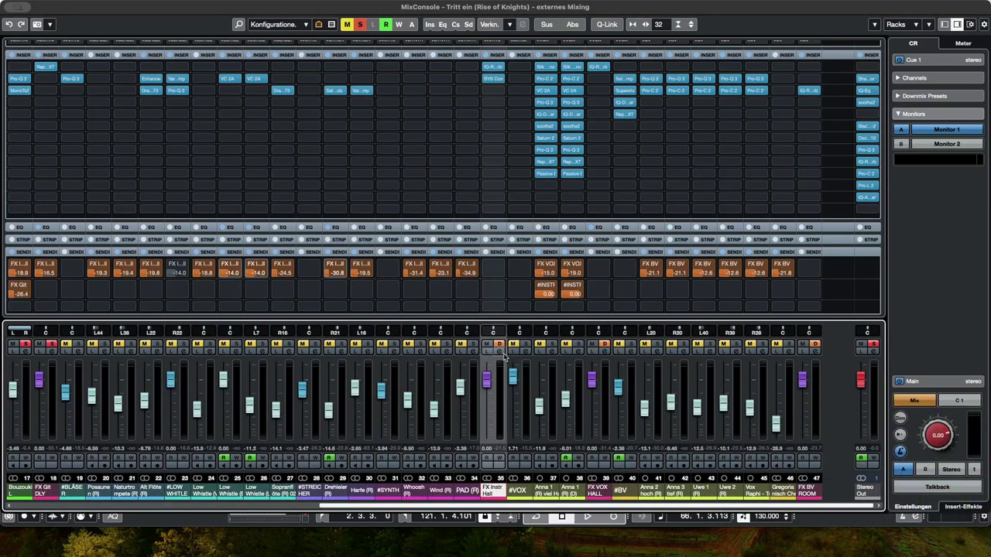
{"action": "left_click", "coordinate": [501, 354]}
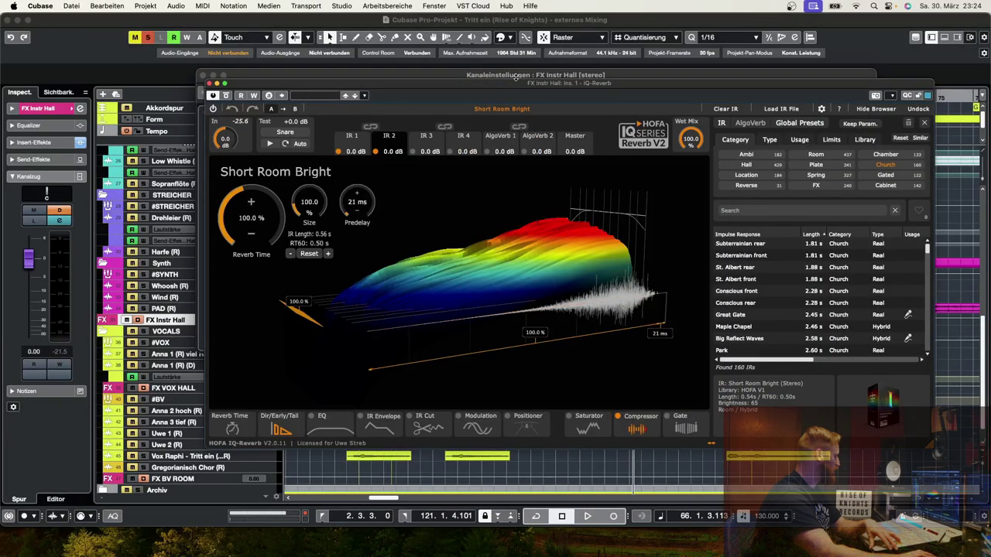
{"action": "left_click_drag", "start_coordinate": [557, 84], "coordinate": [546, 55]}
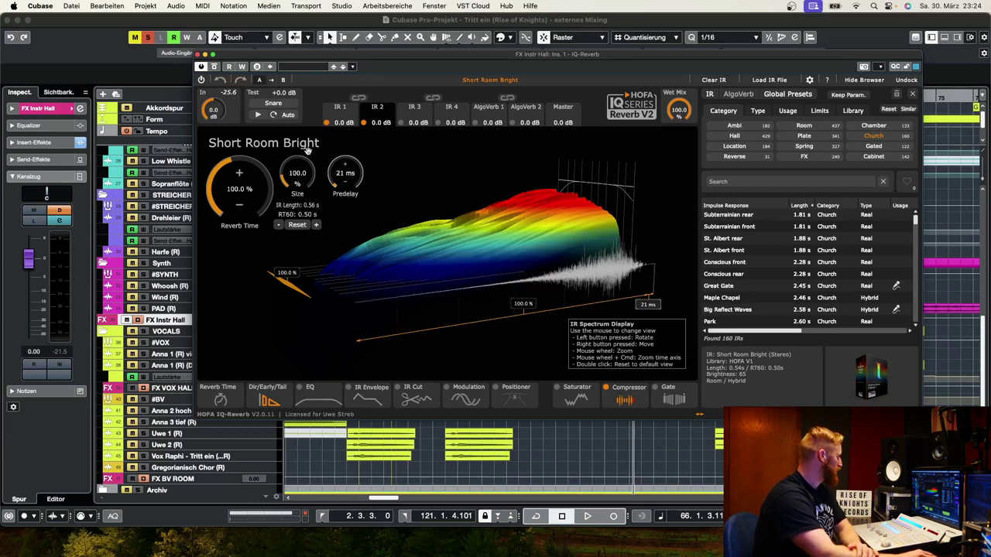
Step: Examine the reverb's IR 1, IR 2 and AlgoVerb 2 slots, including the EQ and compressor settings of IR 1
{"action": "left_click", "coordinate": [341, 112]}
{"action": "left_click", "coordinate": [375, 113]}
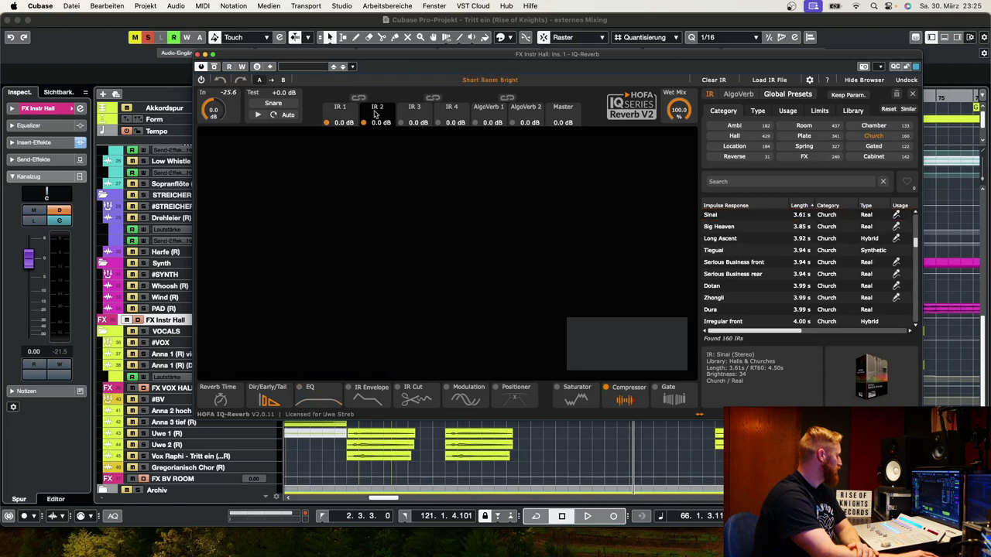
{"action": "left_click", "coordinate": [498, 112]}
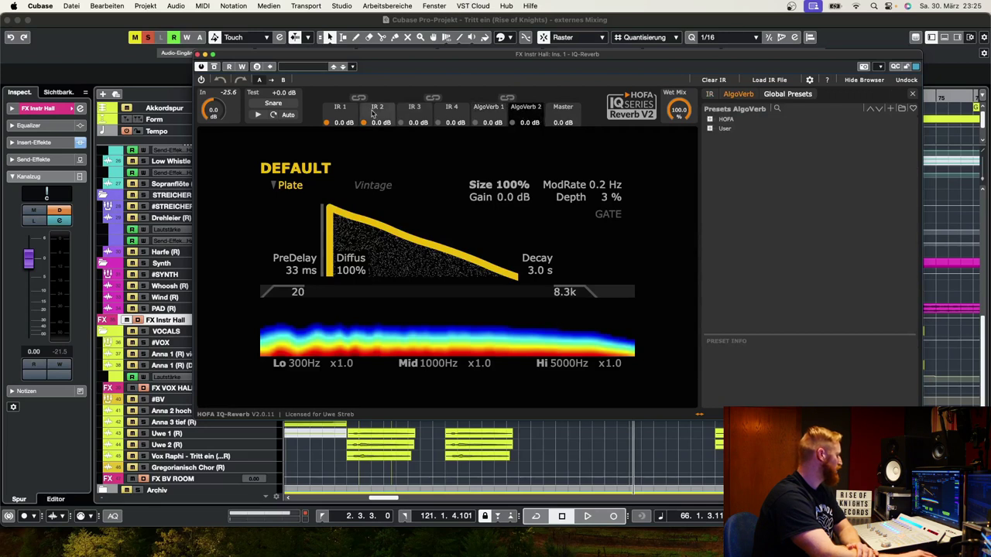
{"action": "left_click", "coordinate": [341, 114]}
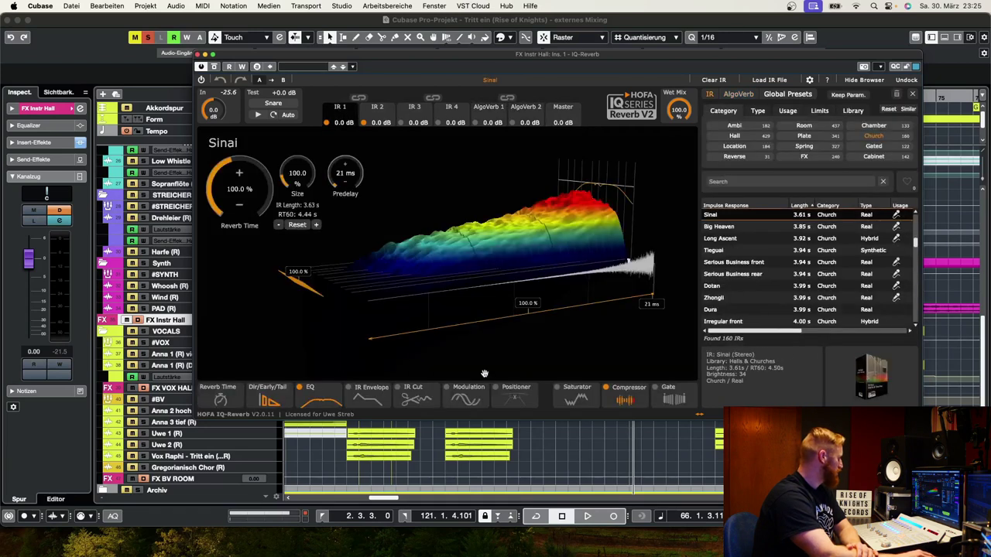
{"action": "left_click", "coordinate": [325, 398]}
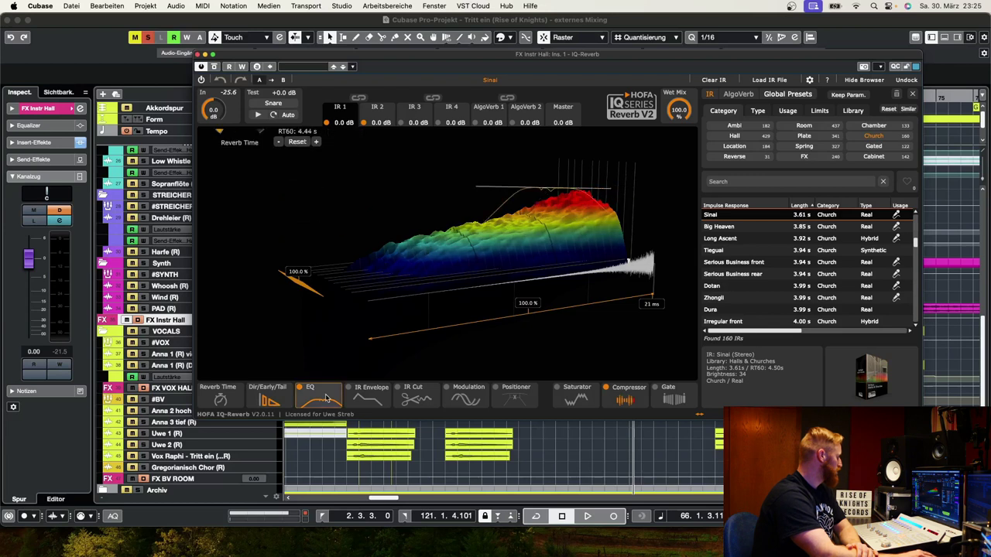
{"action": "left_click", "coordinate": [623, 396]}
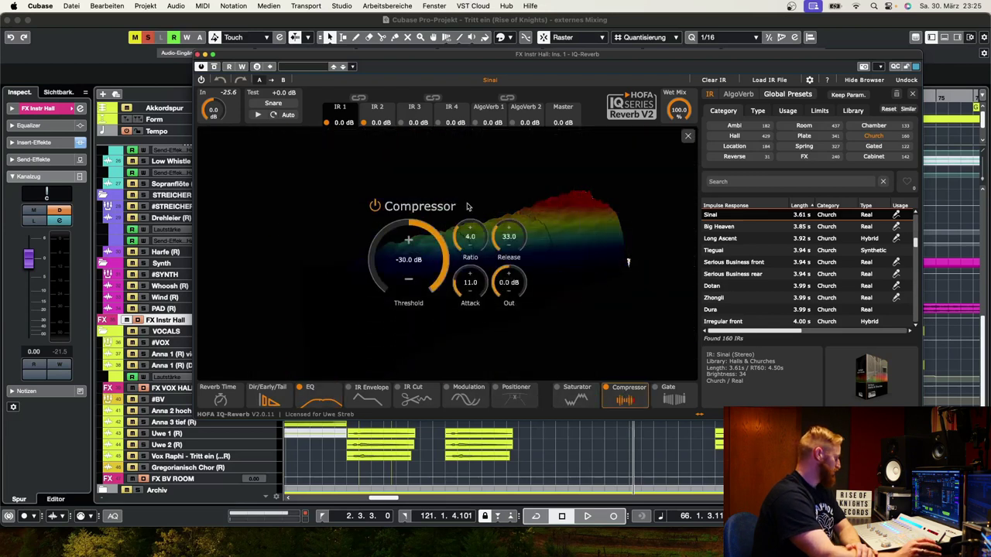
{"action": "left_click", "coordinate": [377, 114]}
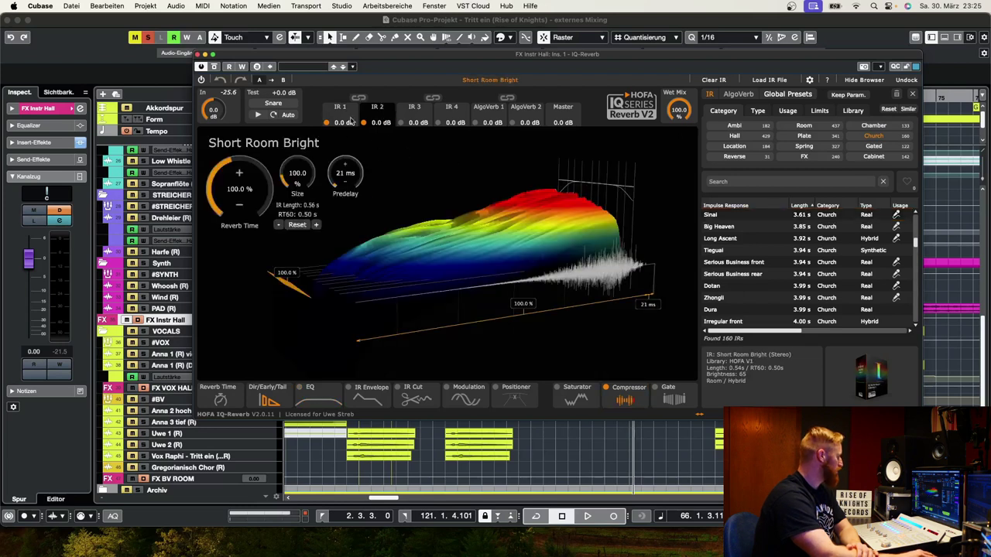
Step: Compare the IR 1 and IR 2 slots of the FX Instr Hall reverb, including IR 1's compressor, direct/early/tail and reverb time settings
{"action": "left_click", "coordinate": [349, 120]}
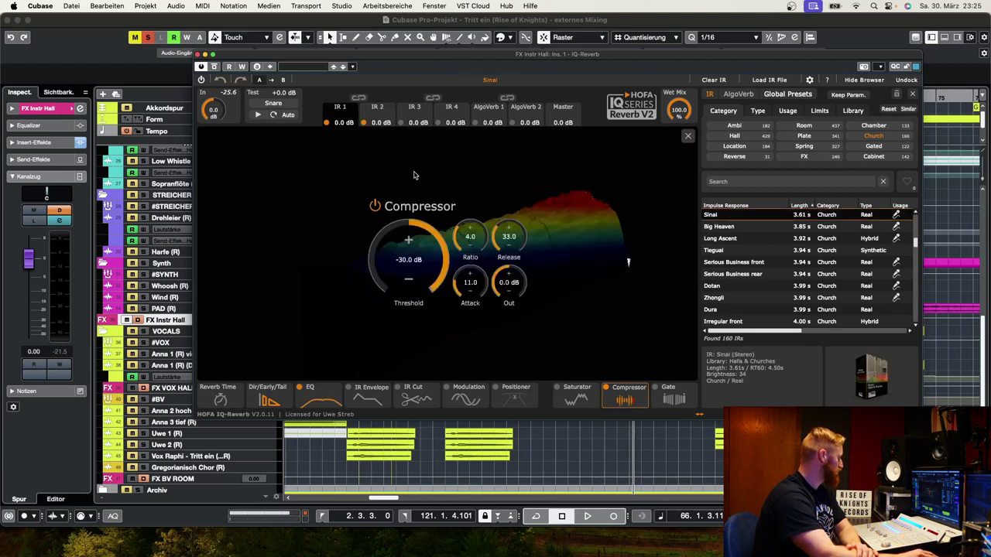
{"action": "left_click", "coordinate": [343, 115]}
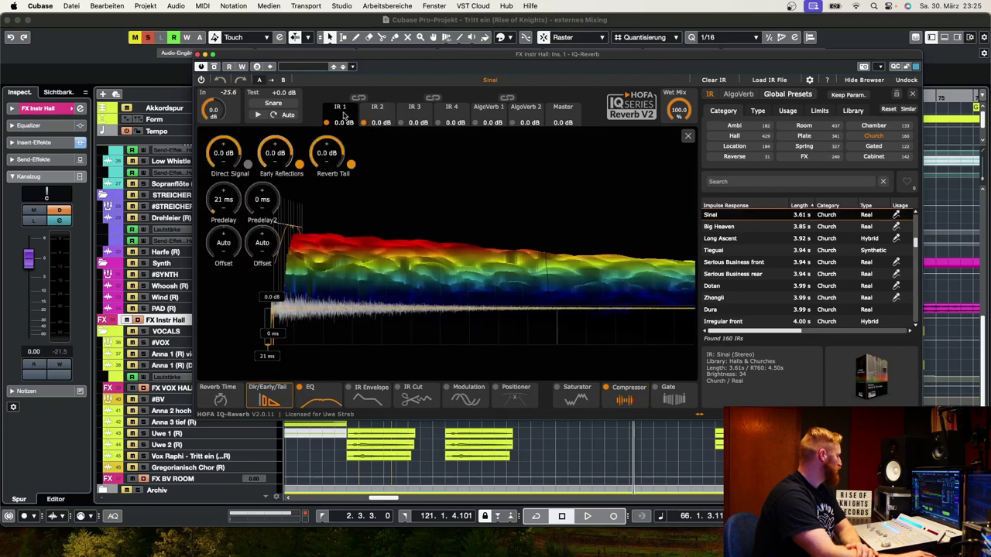
{"action": "left_click", "coordinate": [363, 123]}
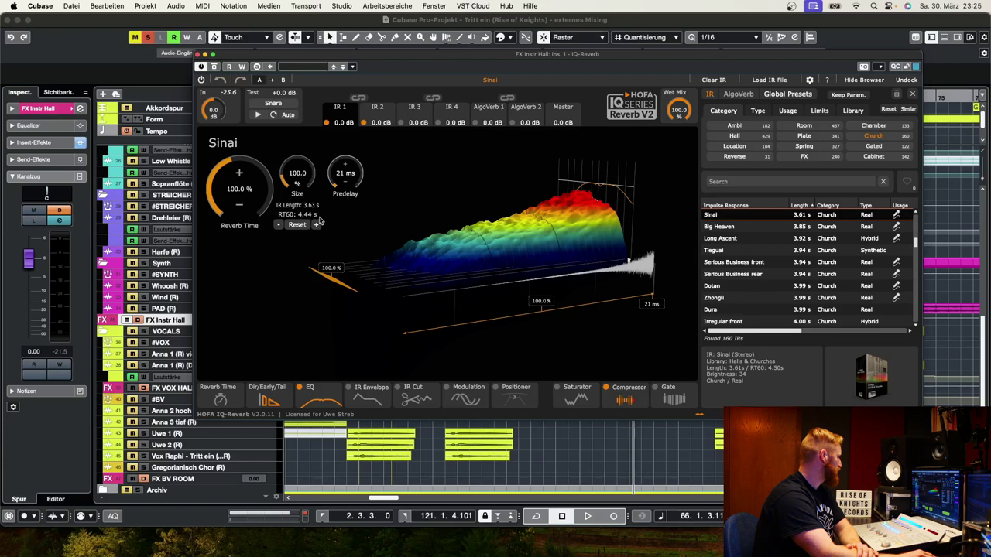
{"action": "mouse_move", "coordinate": [320, 222]}
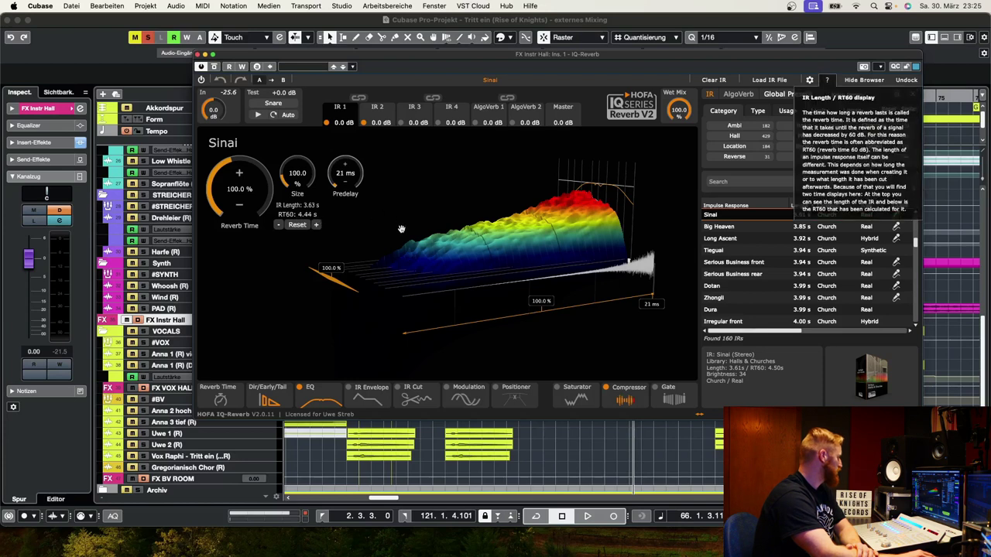
{"action": "left_click", "coordinate": [380, 116]}
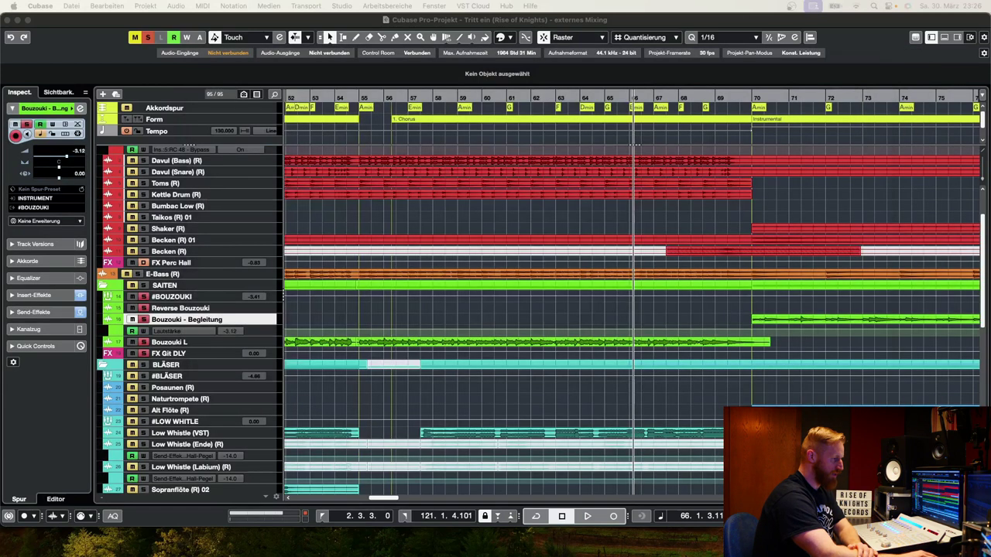
Step: Open the channel settings of FX Git DLY and display its Replika XT insert
{"action": "left_click", "coordinate": [168, 352]}
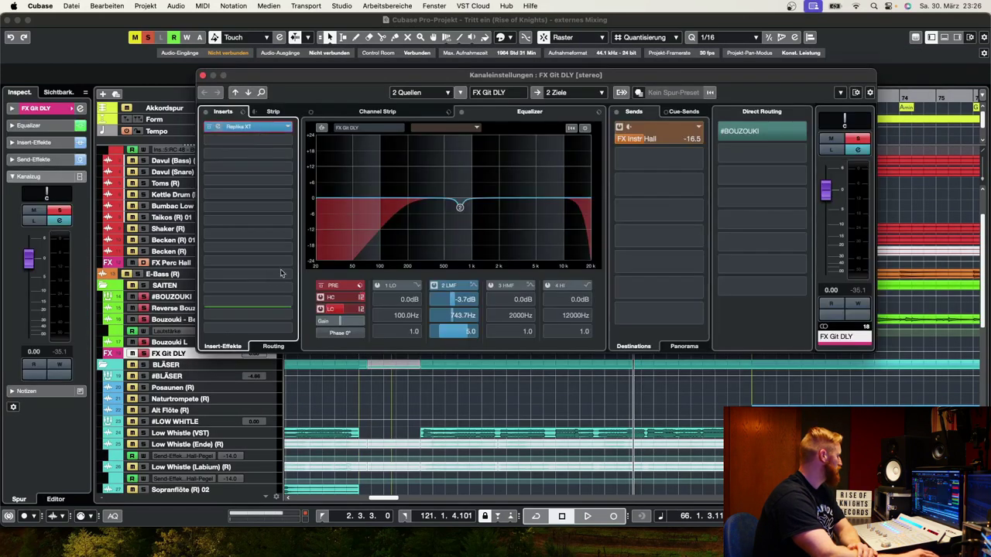
{"action": "left_click", "coordinate": [246, 126]}
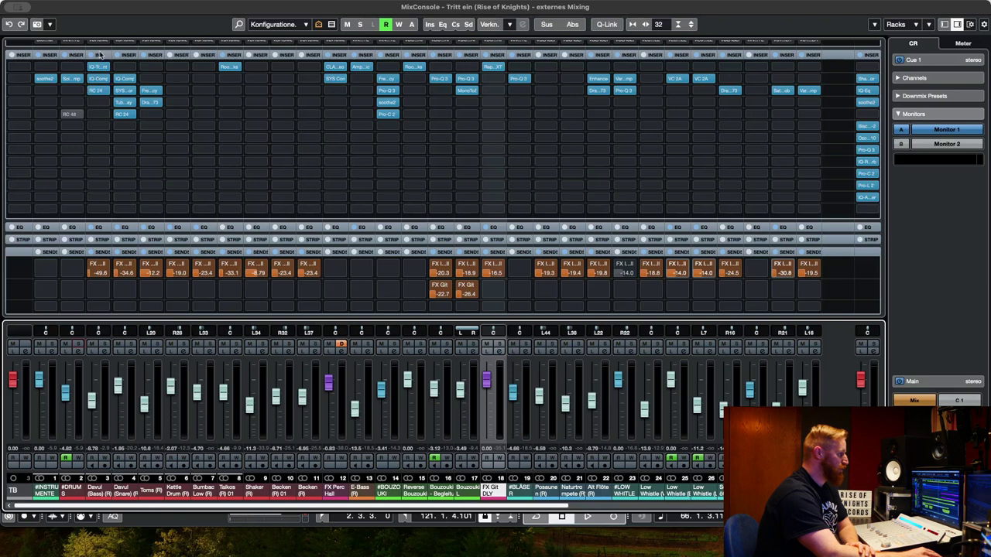
Step: Review the channels' insert and send slots in the MixConsole from the drums to the vocals, and close the #LOW WHITLE Vari Comp plug-in
{"action": "mouse_move", "coordinate": [99, 84]}
{"action": "left_mouse_down"}
{"action": "mouse_move", "coordinate": [95, 126]}
{"action": "mouse_move", "coordinate": [106, 137]}
{"action": "mouse_move", "coordinate": [99, 68]}
{"action": "left_mouse_up"}
{"action": "left_click_drag", "start_coordinate": [104, 107], "coordinate": [113, 147]}
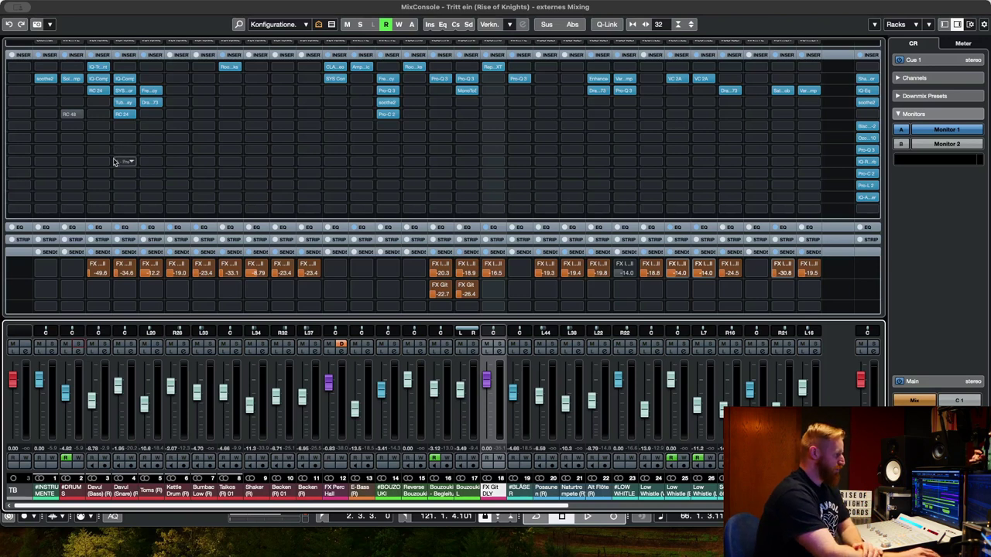
{"action": "left_click_drag", "start_coordinate": [122, 69], "coordinate": [333, 185]}
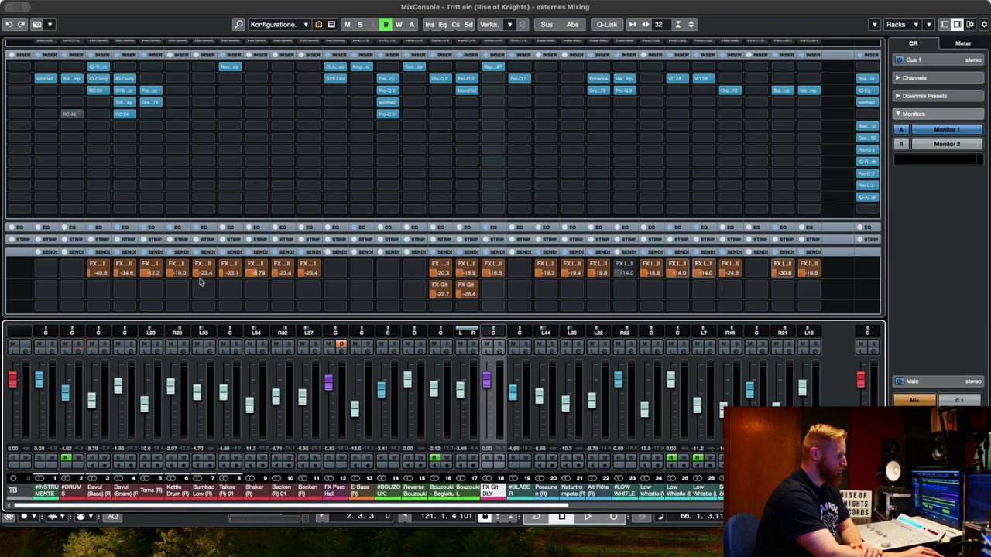
{"action": "left_click_drag", "start_coordinate": [454, 507], "coordinate": [663, 503]}
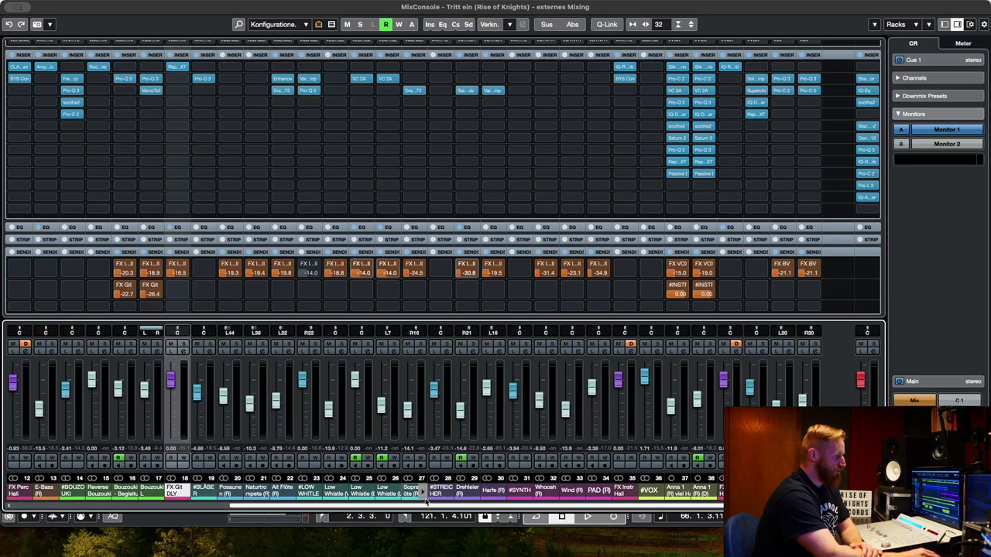
{"action": "scroll", "coordinate": [428, 511], "scroll_direction": "right", "scroll_amount": 1}
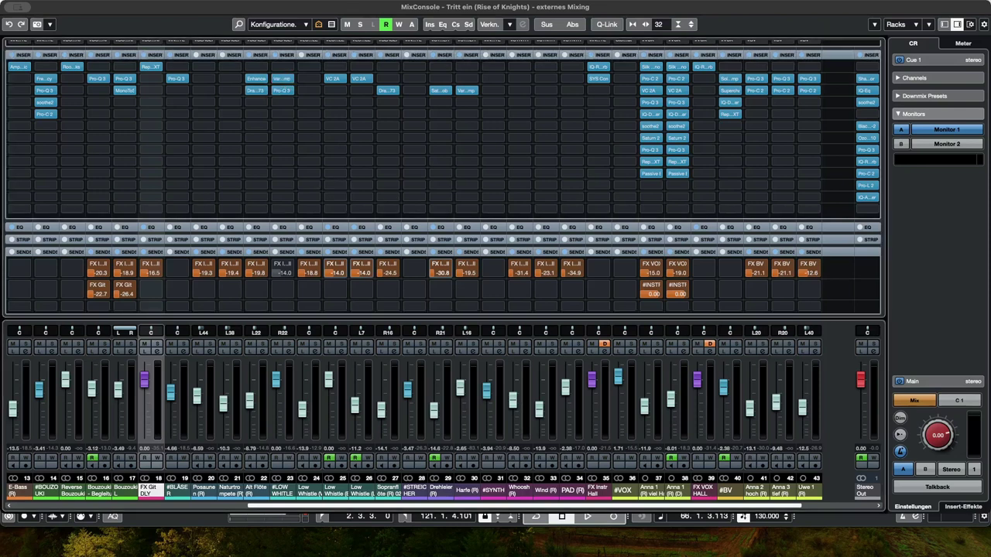
{"action": "key", "text": "F3"}
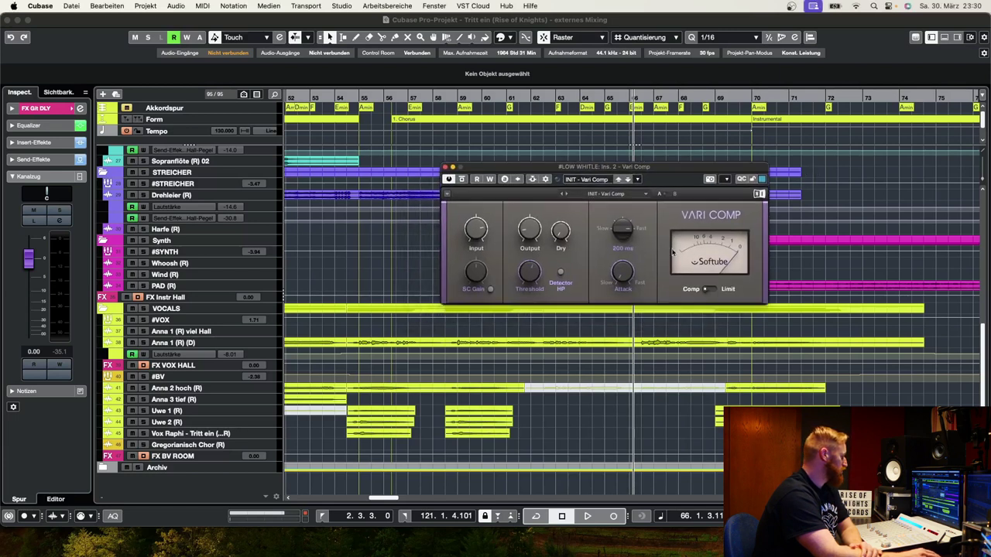
{"action": "left_click", "coordinate": [445, 167]}
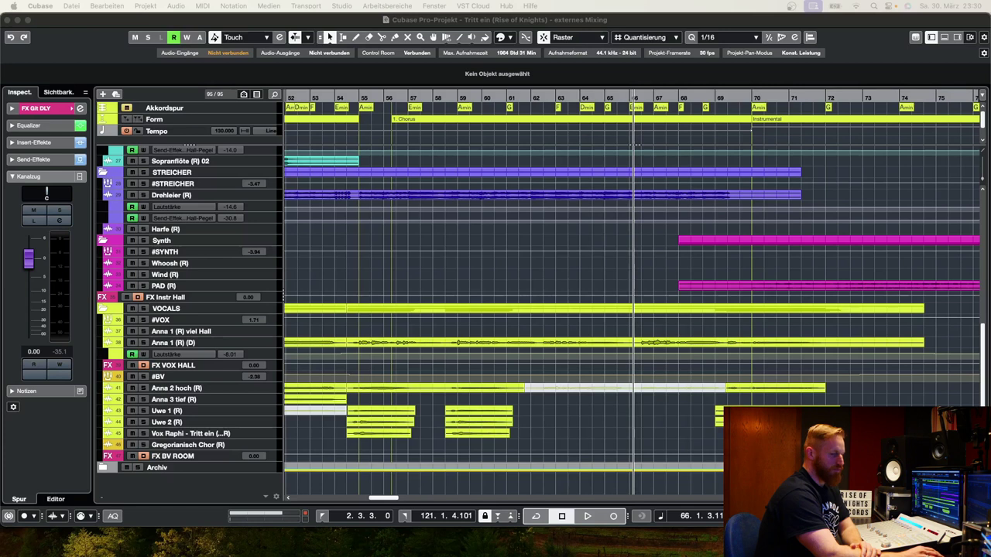
Step: Check the vocal channels in the MixConsole, then view the inserts and sends in the viel Hall vocal's channel settings and close them
{"action": "key", "text": "F3"}
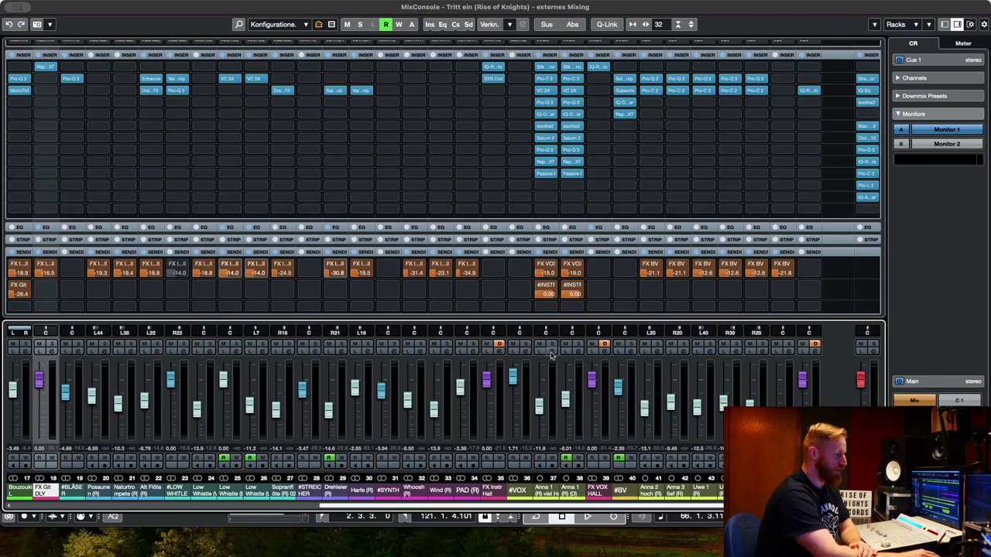
{"action": "key", "text": "F3"}
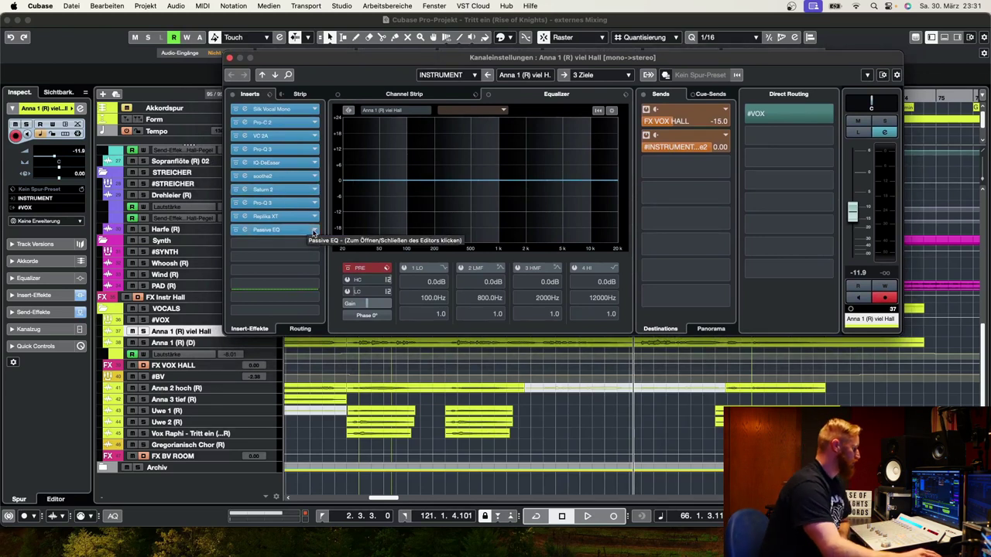
{"action": "left_click_drag", "start_coordinate": [540, 63], "coordinate": [583, 70]}
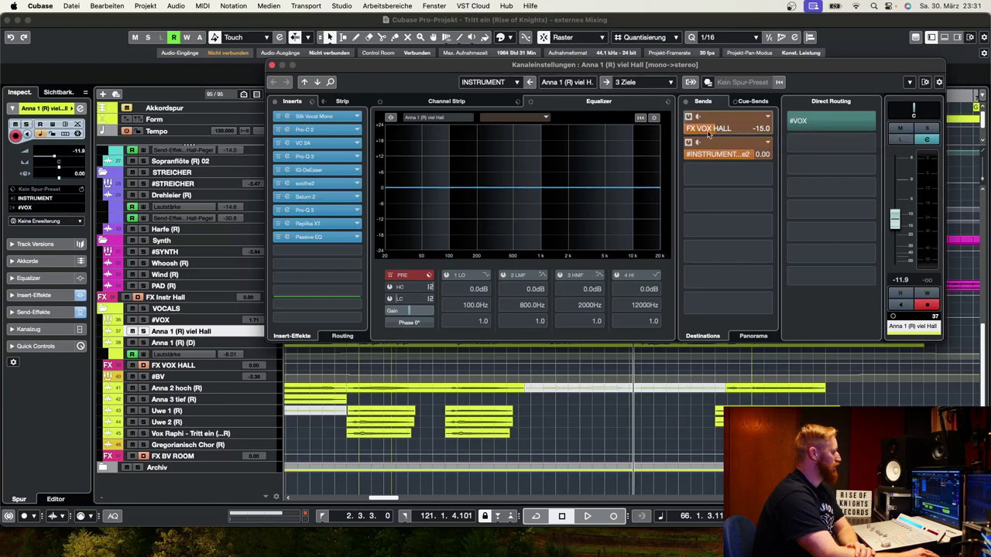
{"action": "left_click", "coordinate": [271, 66]}
Step: Select the audio event on the viel Hall vocal track and display the track's send effects
{"action": "scroll", "coordinate": [391, 98], "scroll_direction": "left", "scroll_amount": 10}
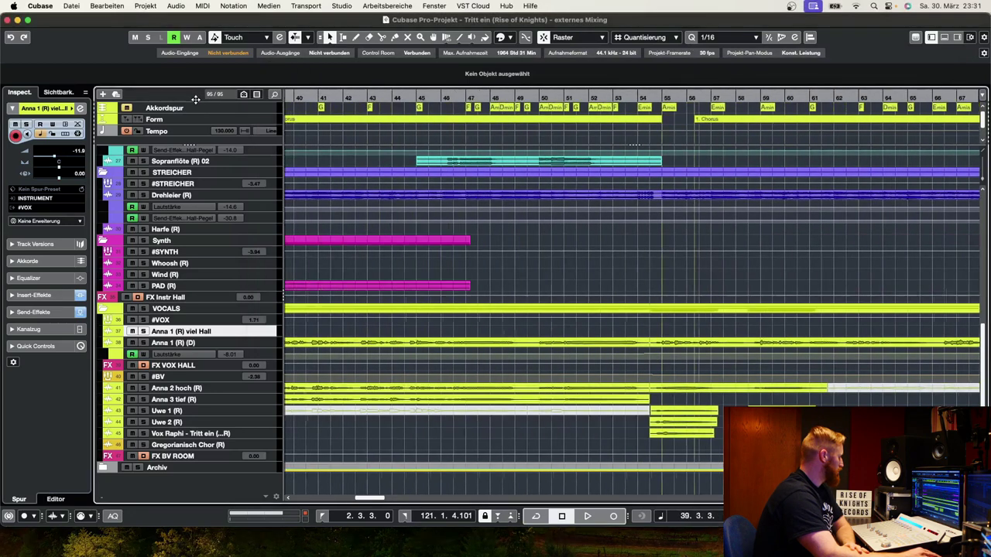
{"action": "key", "text": "g"}
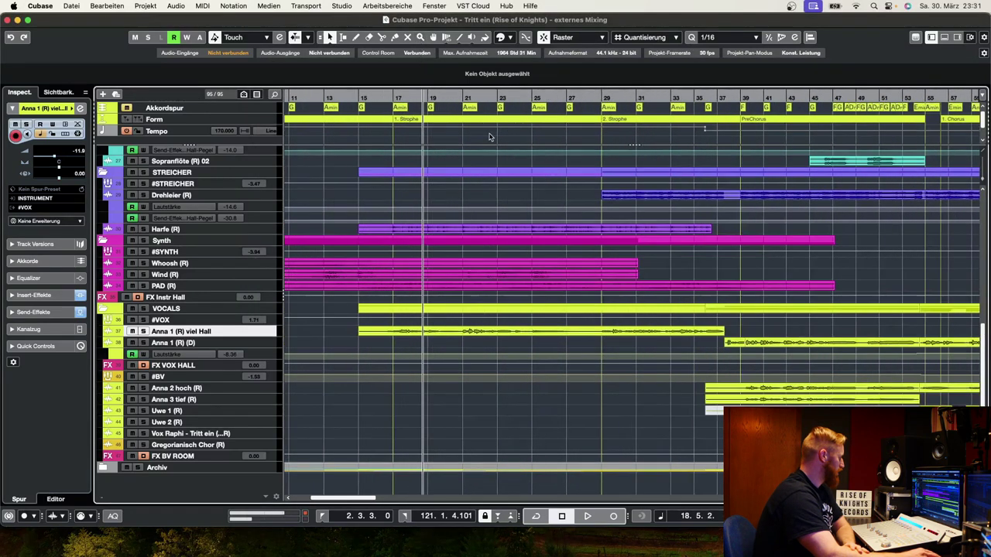
{"action": "key", "text": "g"}
{"action": "key", "text": "g"}
{"action": "key", "text": "h"}
{"action": "key", "text": "h"}
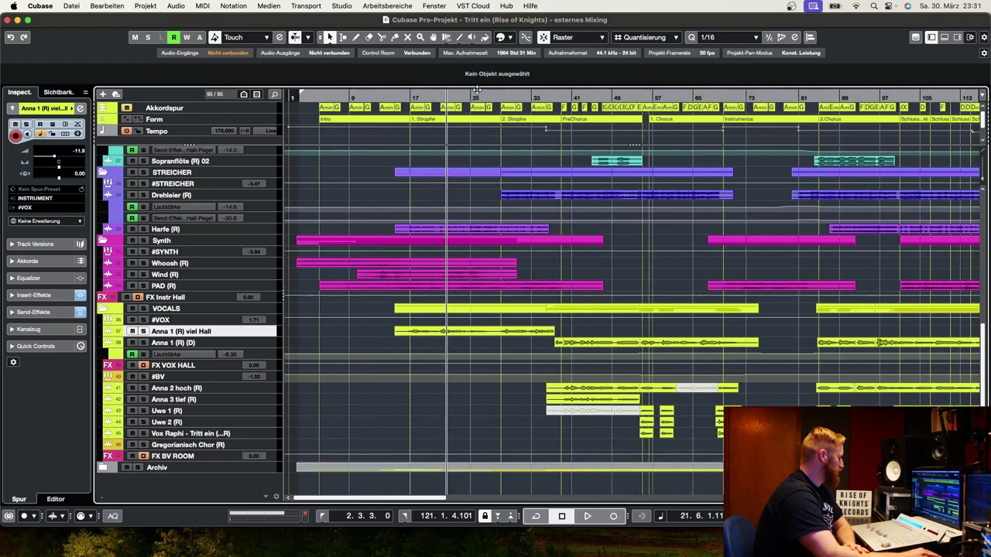
{"action": "left_click", "coordinate": [448, 333]}
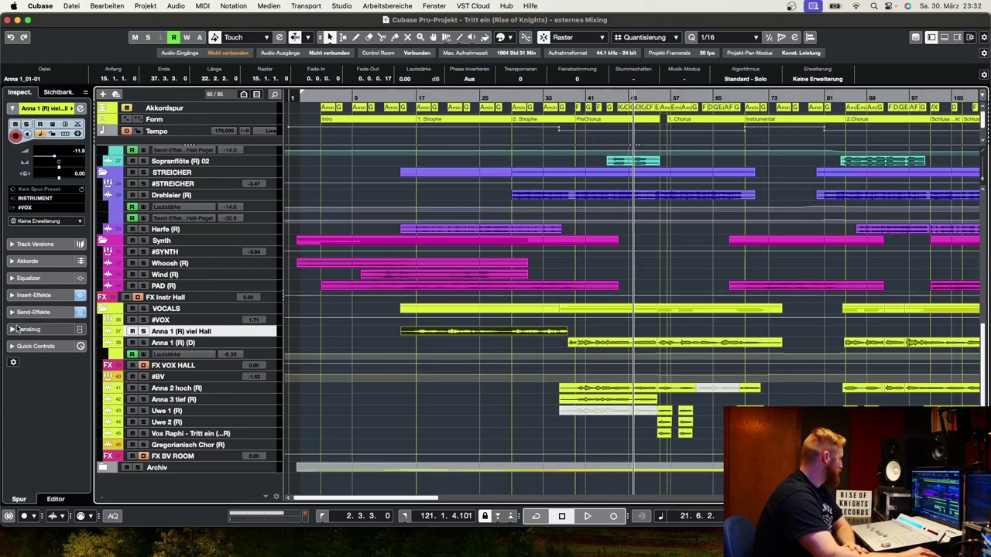
{"action": "left_click", "coordinate": [42, 312]}
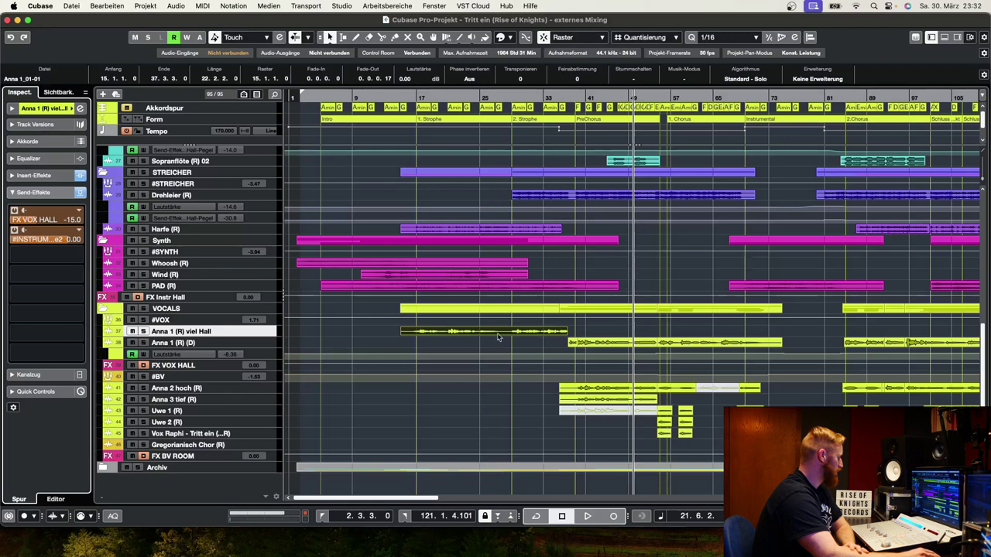
Step: Solo the viel Hall vocal track and listen to it from bar 21
{"action": "left_click", "coordinate": [455, 97]}
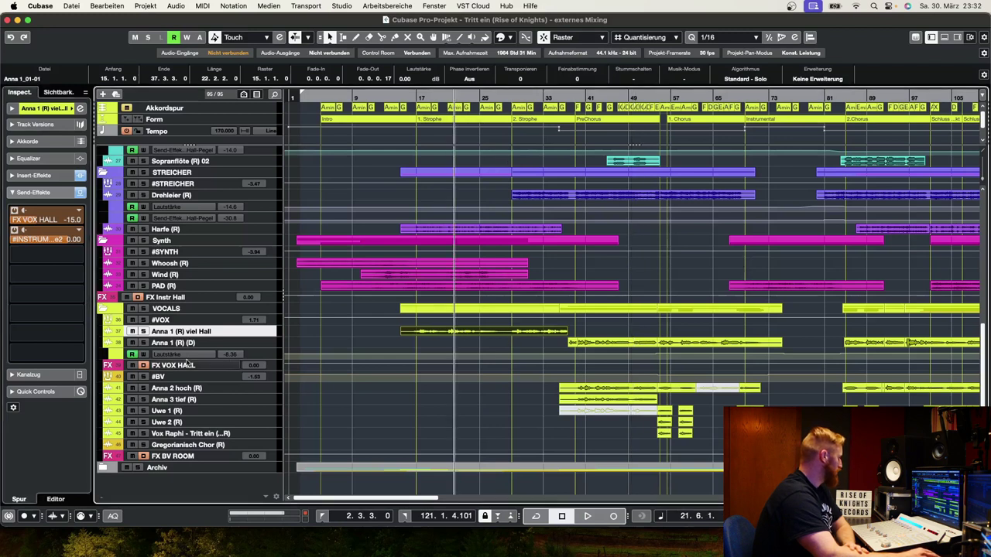
{"action": "left_click", "coordinate": [143, 331]}
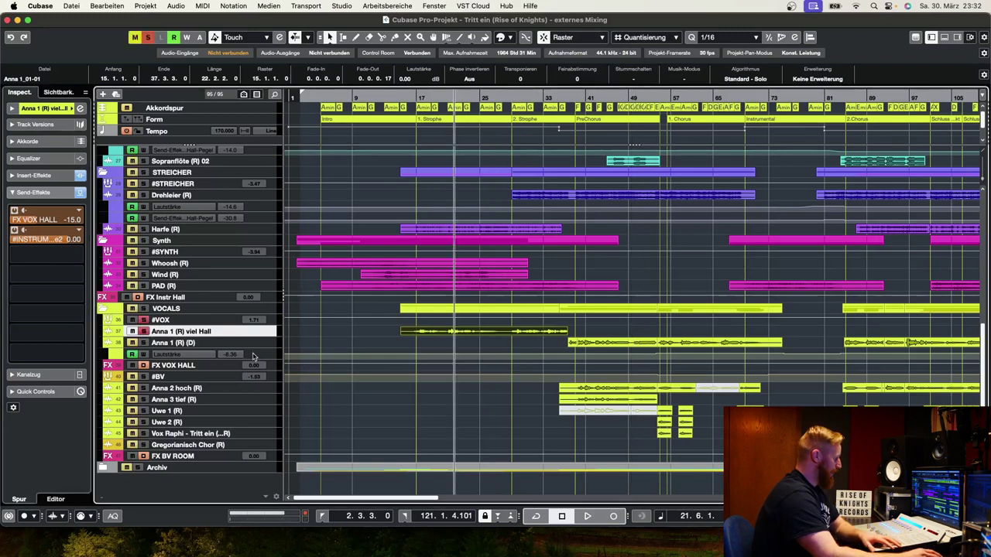
{"action": "key", "text": "space"}
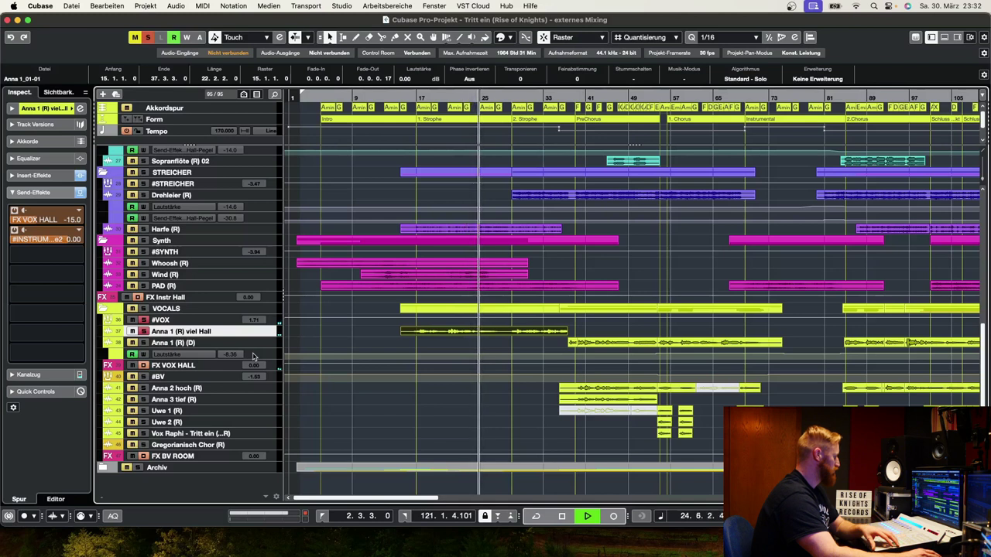
{"action": "key", "text": "space"}
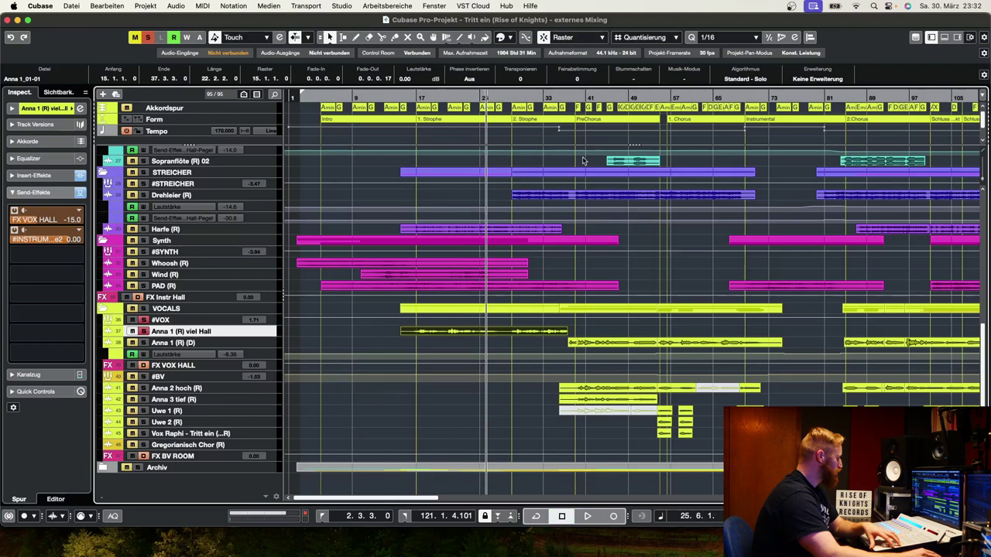
Step: Solo vocal track 38 instead and listen to it from the start of the PreChorus at bar 39
{"action": "left_click", "coordinate": [576, 98]}
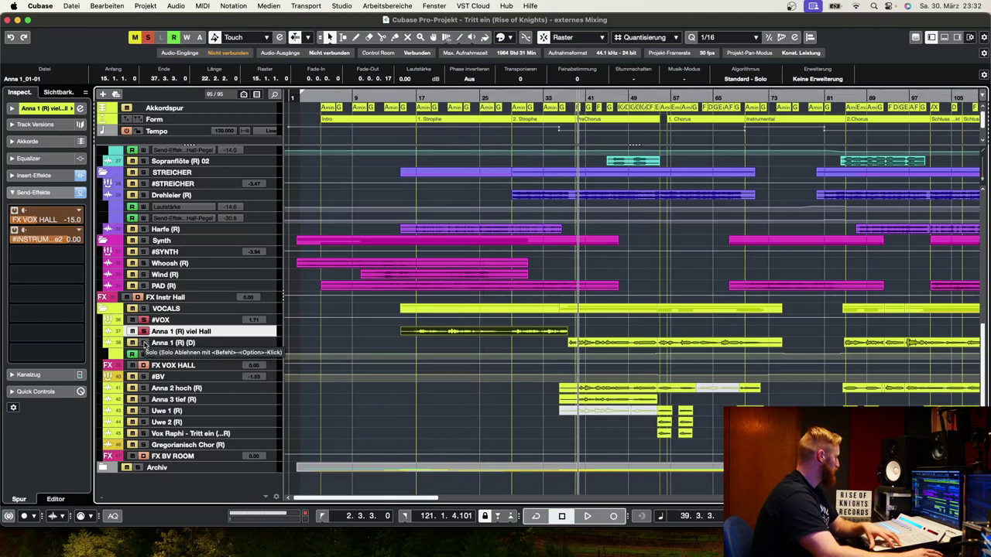
{"action": "left_click", "coordinate": [271, 346]}
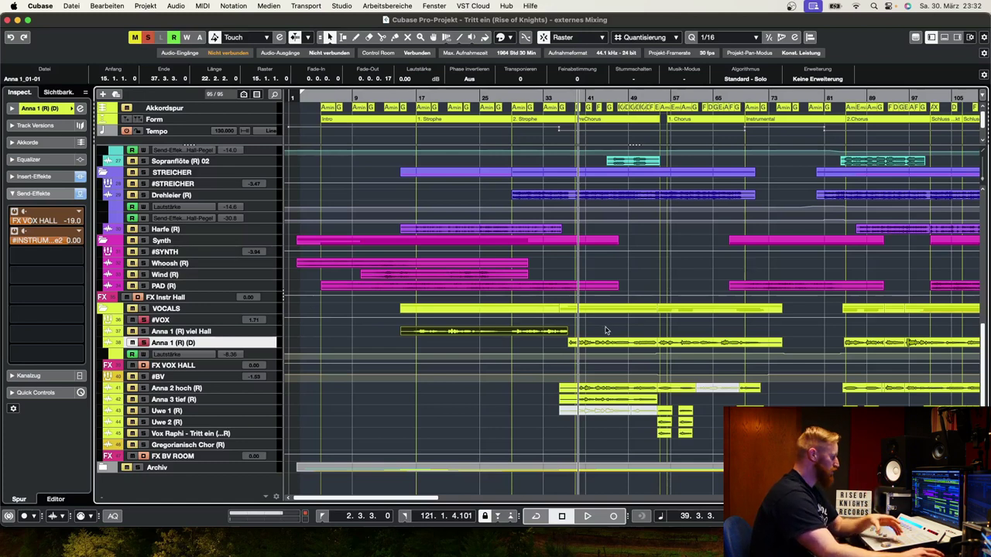
{"action": "key", "text": "space"}
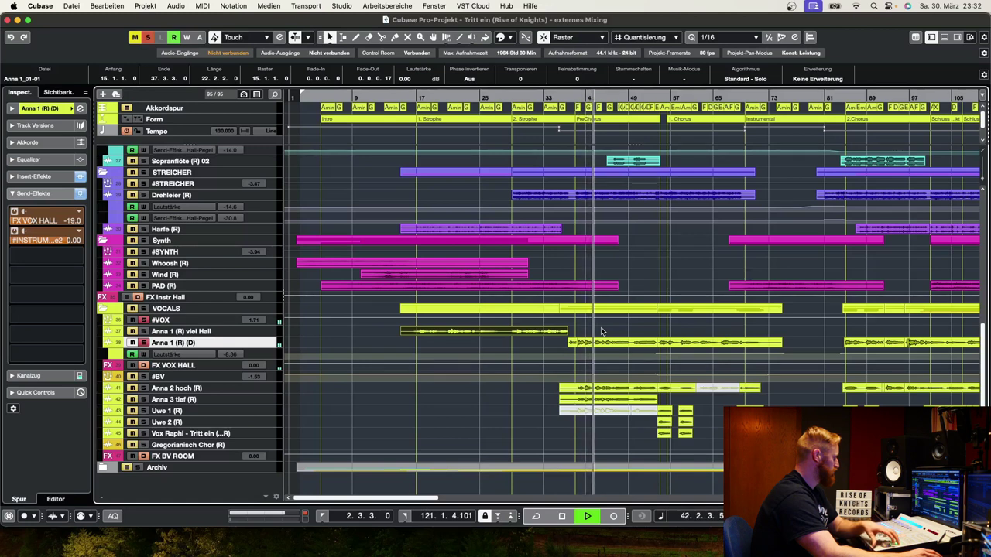
{"action": "key", "text": "space"}
Step: Open the channel settings of vocal track 38, examine its Silk Vocal Mono insert, and close the plug-in
{"action": "key", "text": "e"}
{"action": "left_click_drag", "start_coordinate": [552, 69], "coordinate": [555, 89]}
{"action": "left_click", "coordinate": [318, 137]}
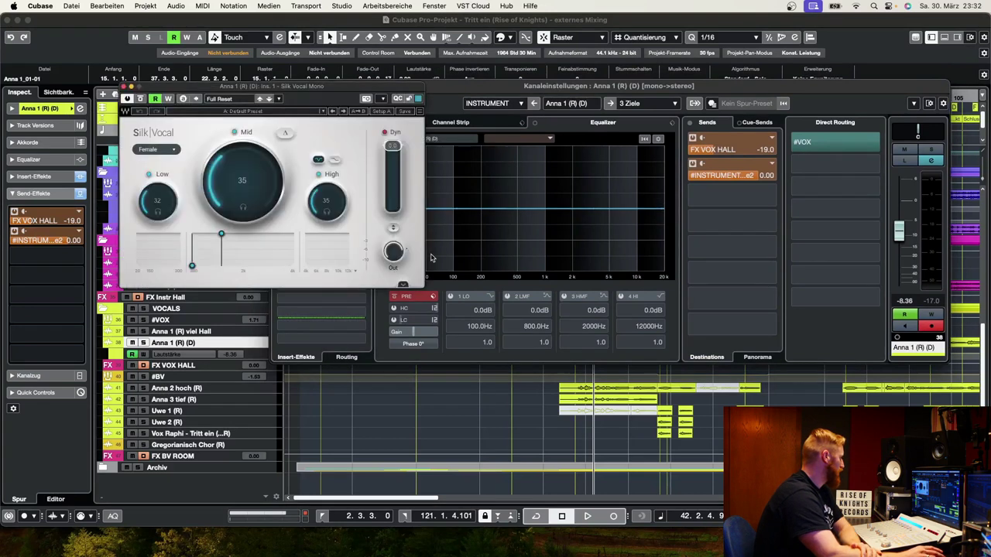
{"action": "left_click_drag", "start_coordinate": [286, 87], "coordinate": [577, 88]}
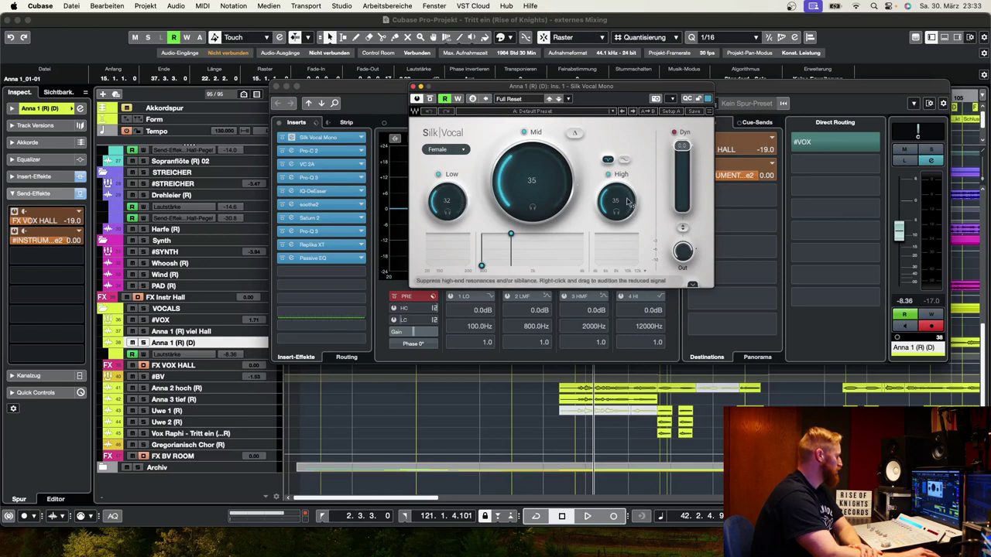
{"action": "left_click_drag", "start_coordinate": [548, 180], "coordinate": [548, 169]}
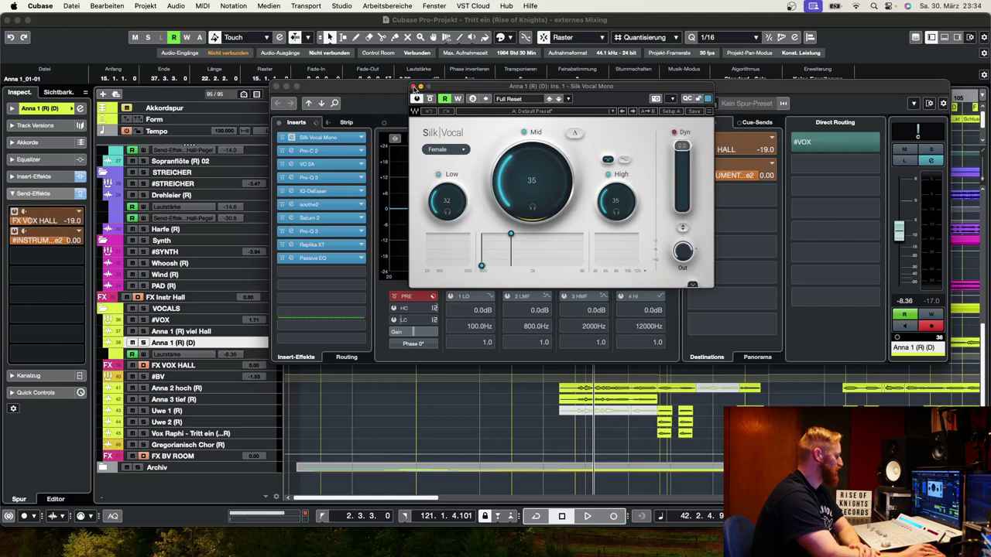
{"action": "left_click", "coordinate": [413, 88]}
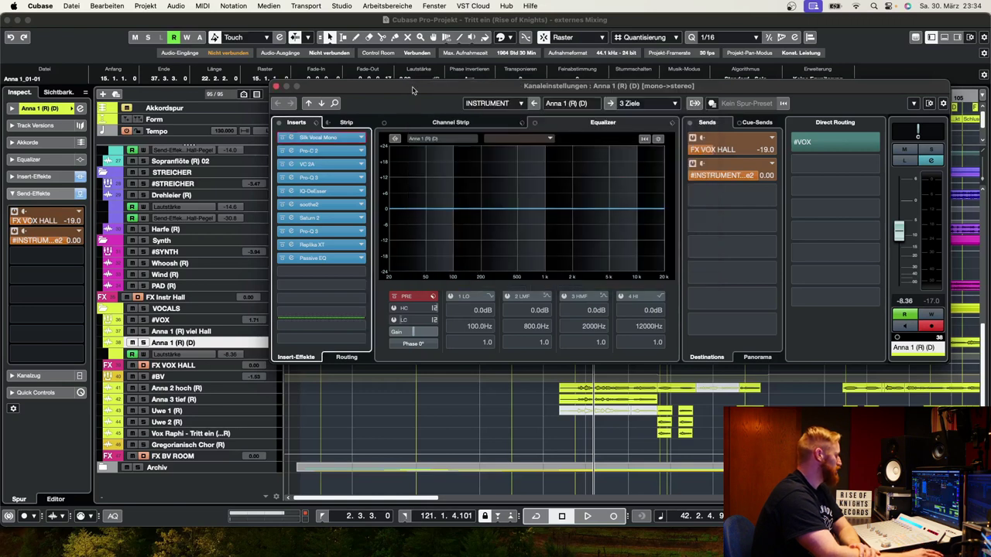
Step: Inspect the Pro-C 2 and VC 2A compressor inserts on vocal track 38
{"action": "left_click", "coordinate": [329, 151]}
{"action": "left_click_drag", "start_coordinate": [544, 91], "coordinate": [625, 89]}
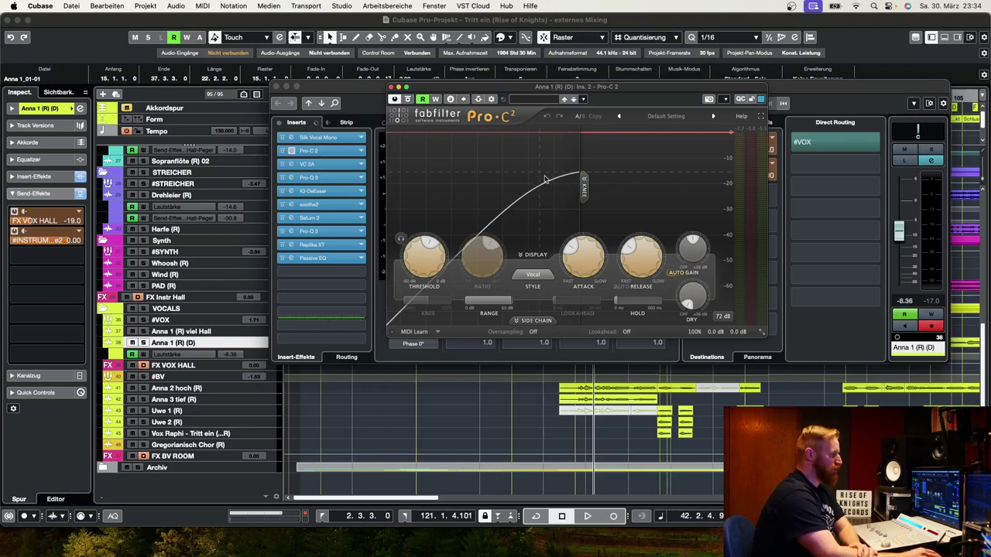
{"action": "left_click", "coordinate": [393, 90]}
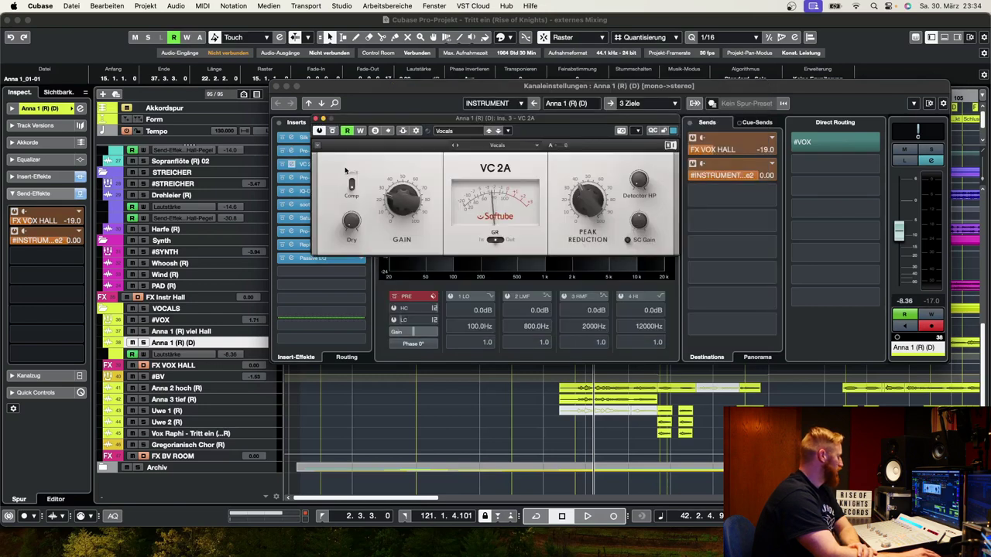
{"action": "left_click_drag", "start_coordinate": [533, 121], "coordinate": [610, 114]}
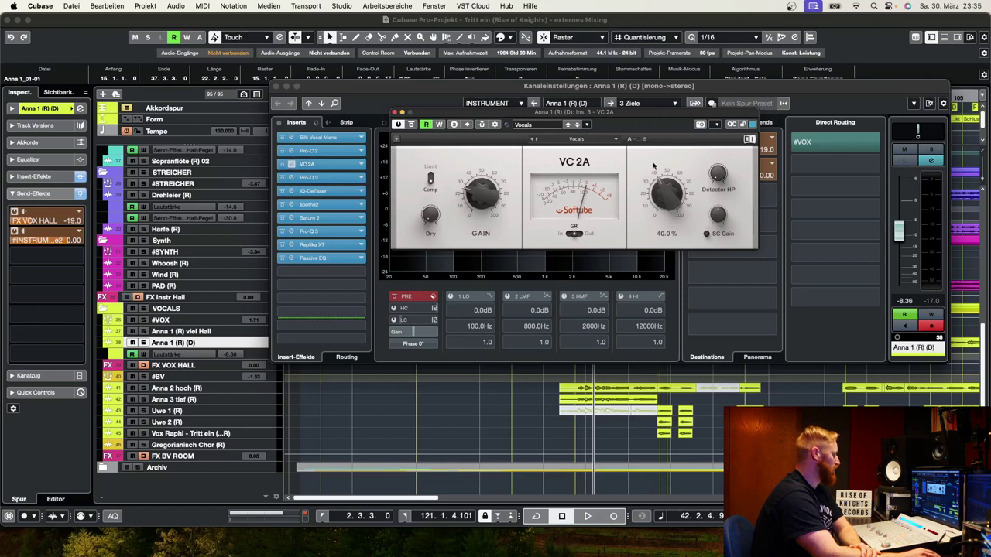
Step: Inspect the first Pro-Q 3 equalizer and the IQ DeEsser inserts on vocal track 38, closing each plug-in after viewing
{"action": "left_click", "coordinate": [395, 113]}
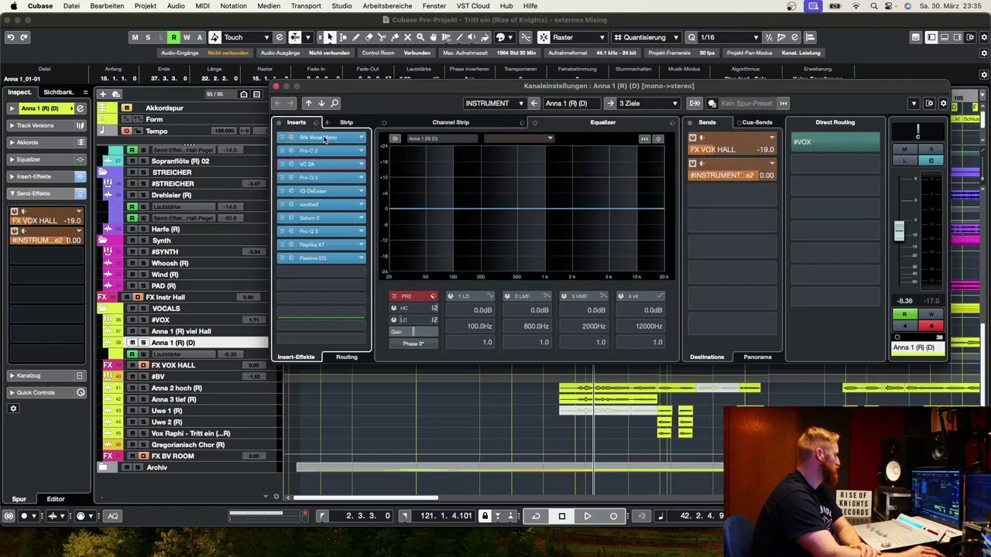
{"action": "left_click", "coordinate": [336, 177]}
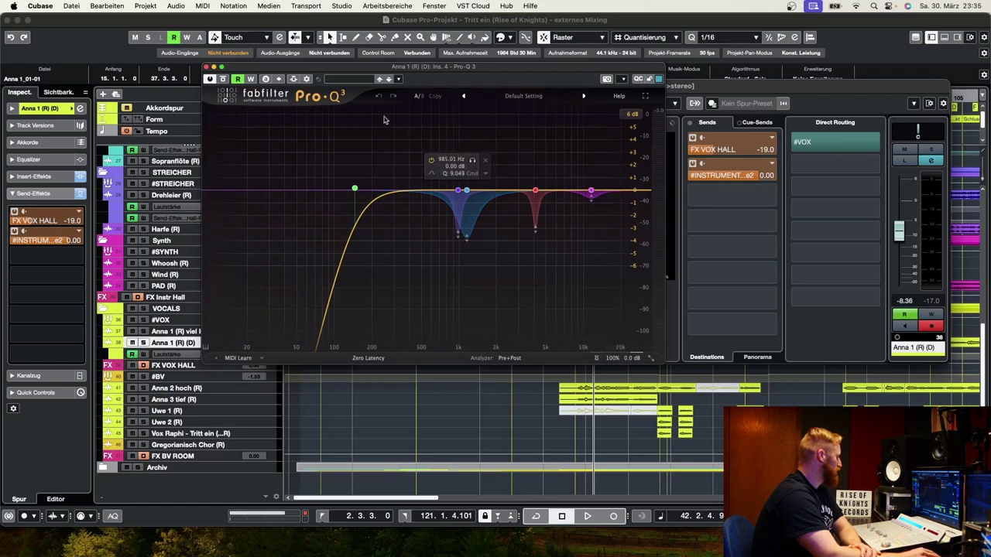
{"action": "left_click", "coordinate": [206, 68]}
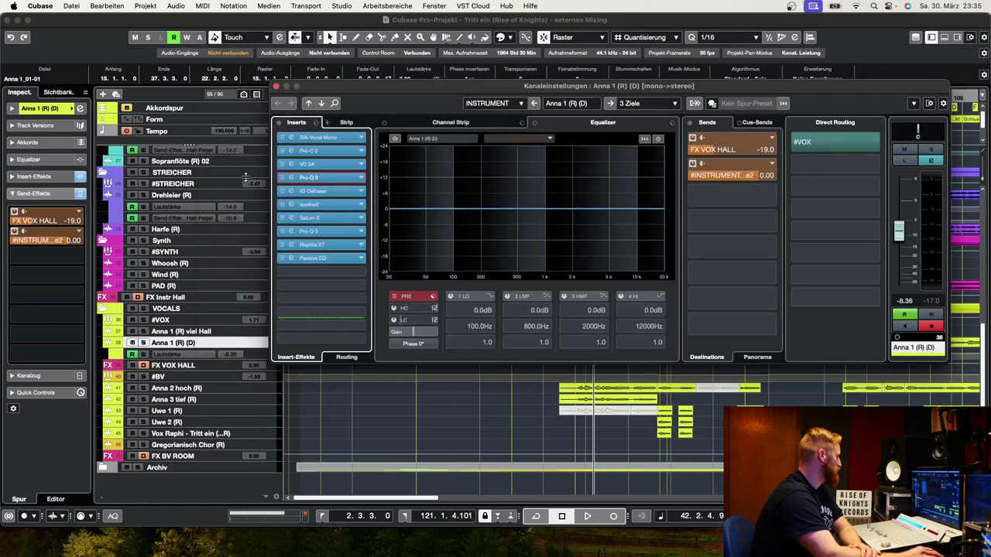
{"action": "left_click", "coordinate": [324, 191]}
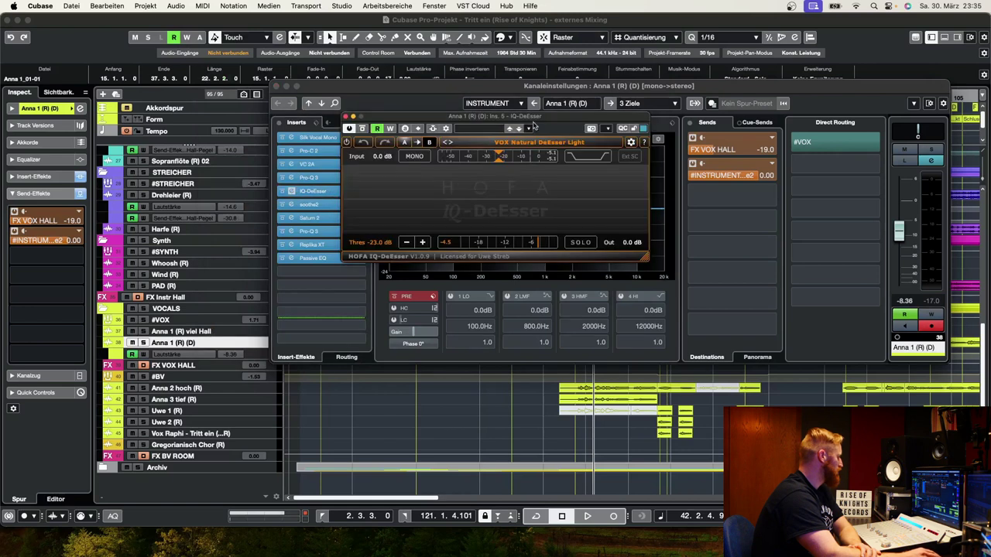
{"action": "left_click_drag", "start_coordinate": [534, 118], "coordinate": [608, 106]}
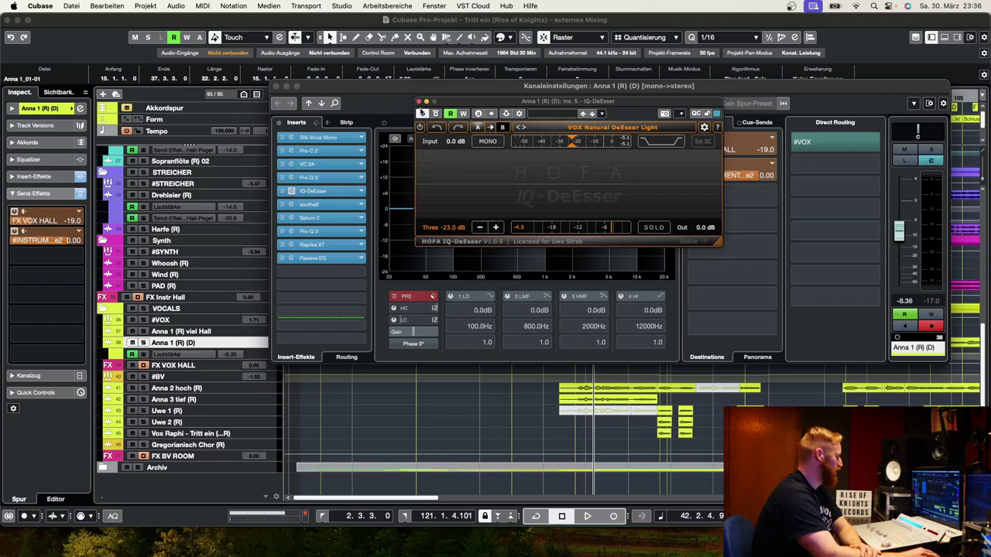
{"action": "left_click", "coordinate": [418, 101]}
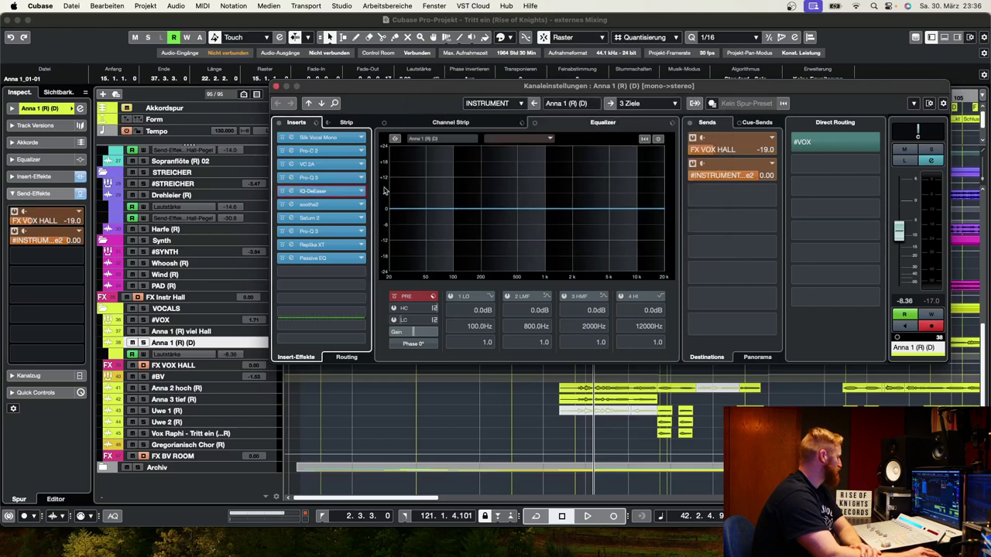
Step: Examine the soothe2 insert on vocal track 38, including its band 3 settings, and close the plug-in
{"action": "left_click", "coordinate": [330, 205]}
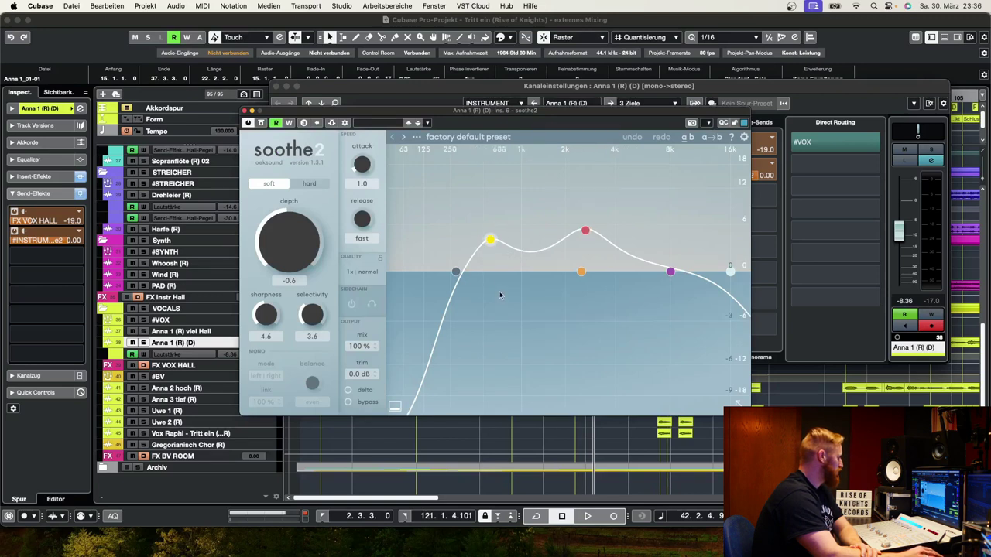
{"action": "left_click", "coordinate": [584, 231]}
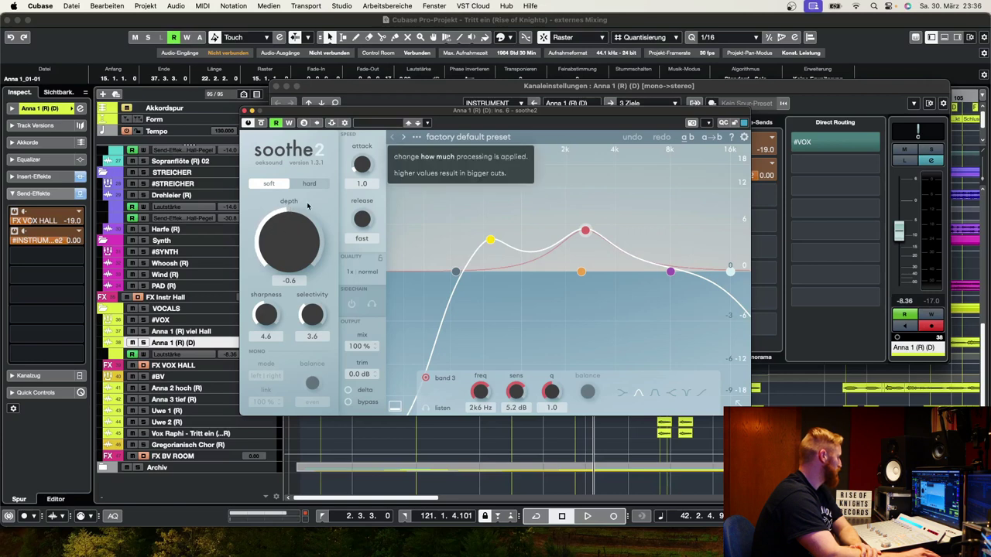
{"action": "left_click", "coordinate": [246, 111]}
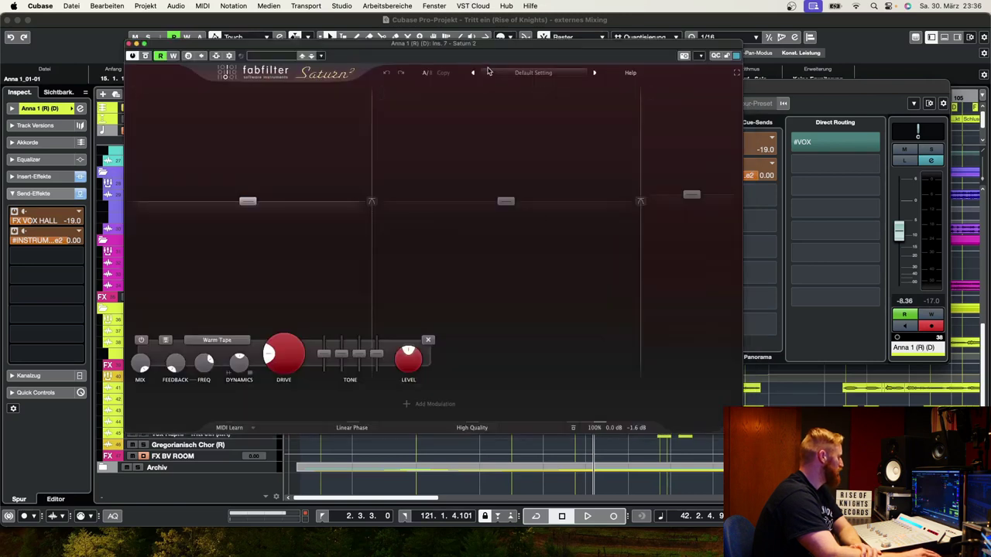
Step: Examine the saturation style of the low, middle and high bands in vocal track 38's Saturn 2 insert
{"action": "left_click_drag", "start_coordinate": [479, 48], "coordinate": [514, 46]}
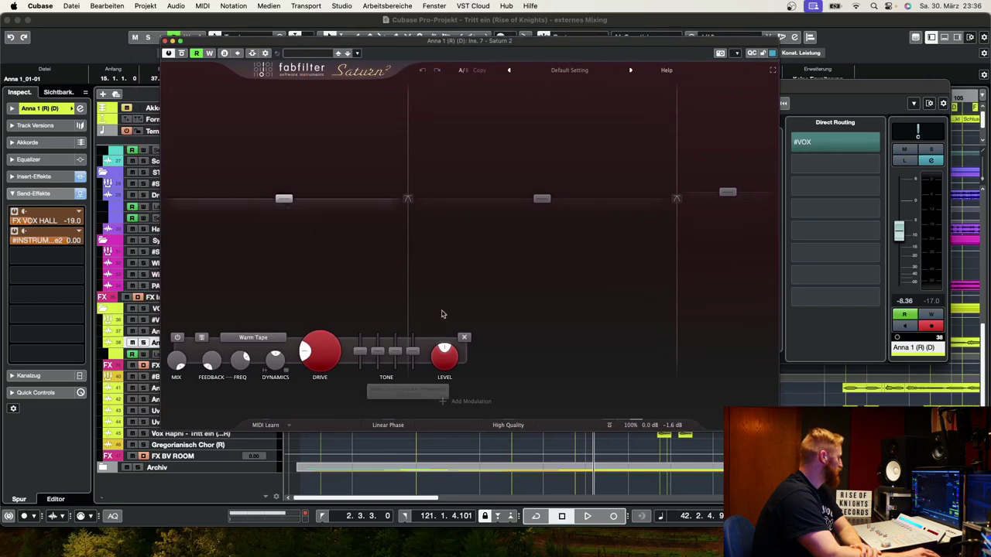
{"action": "left_click", "coordinate": [541, 200]}
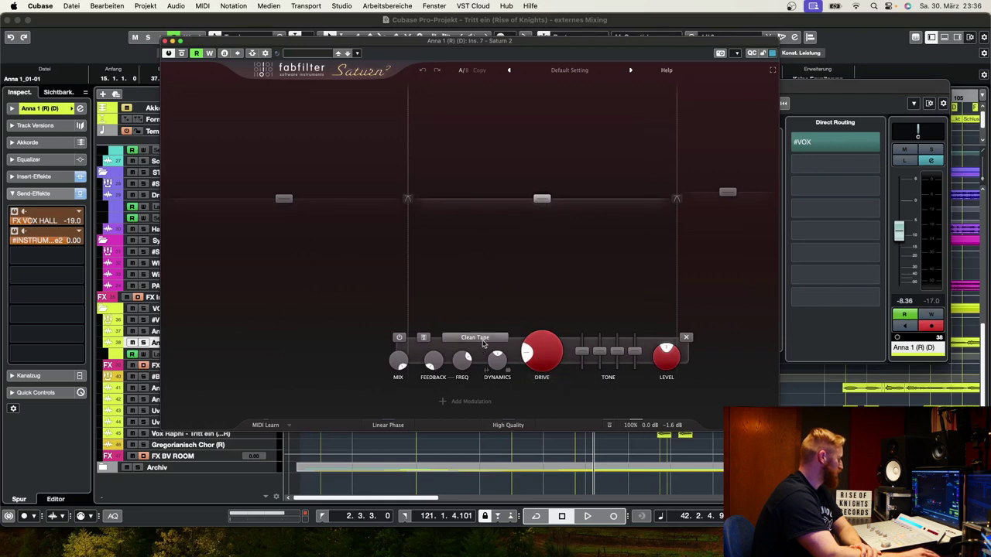
{"action": "left_click", "coordinate": [729, 193]}
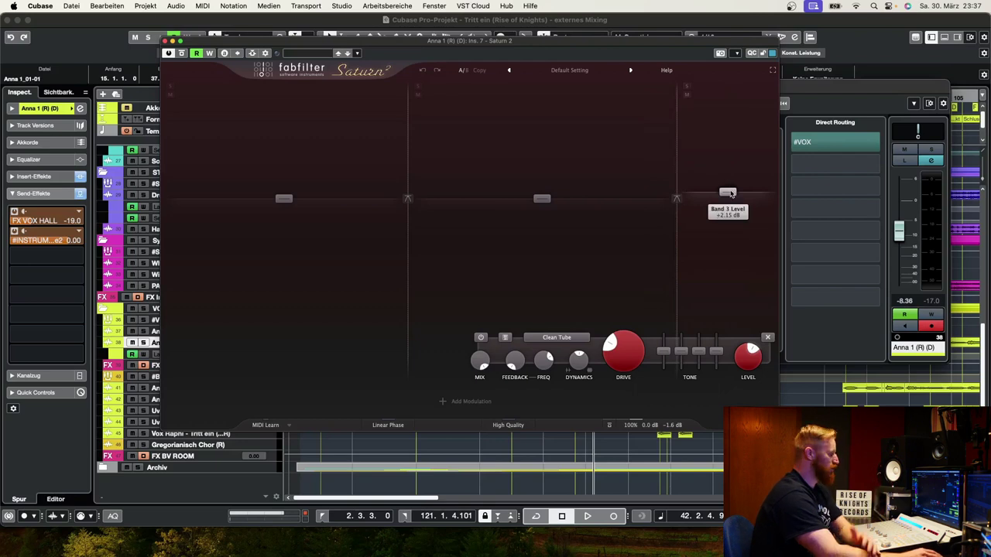
{"action": "left_click", "coordinate": [165, 41]}
Step: Inspect the second Pro-Q 3 and the Passive EQ inserts on vocal track 38, and close its channel settings
{"action": "left_click", "coordinate": [325, 246]}
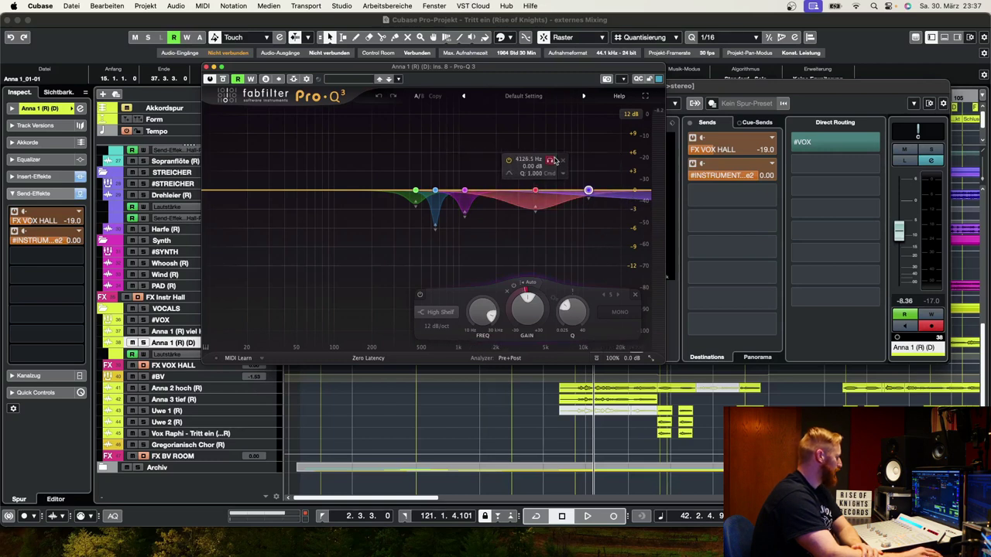
{"action": "key", "text": "e"}
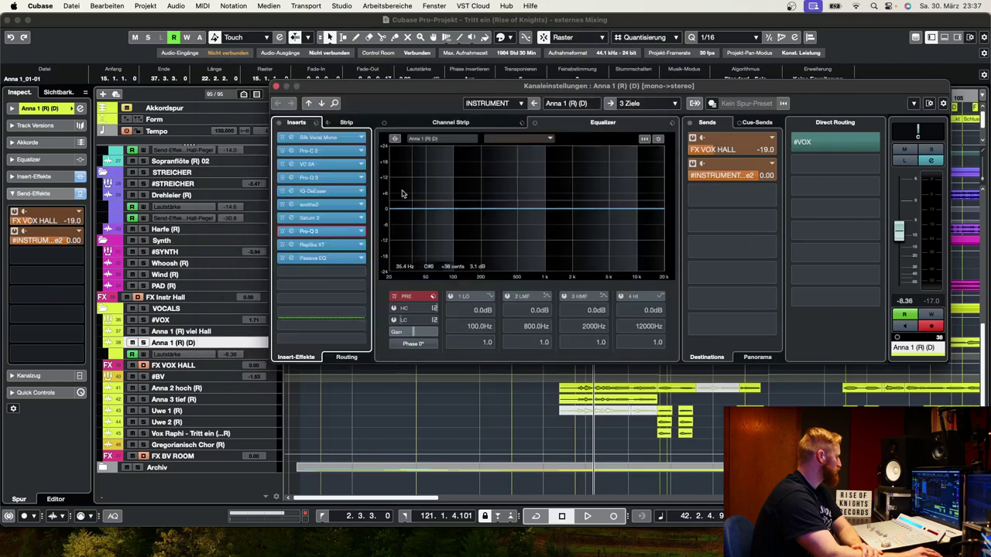
{"action": "left_click", "coordinate": [328, 258]}
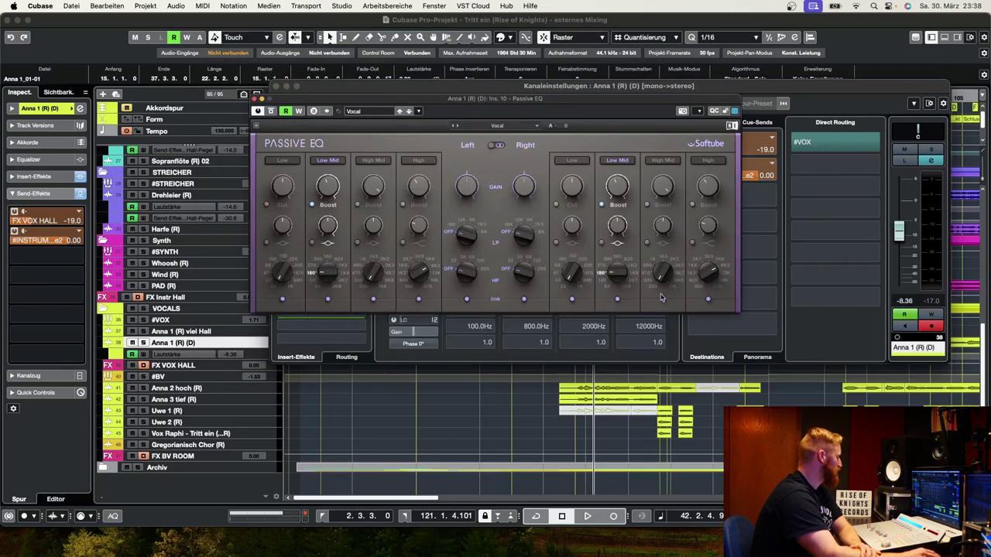
{"action": "left_click_drag", "start_coordinate": [471, 102], "coordinate": [485, 94]}
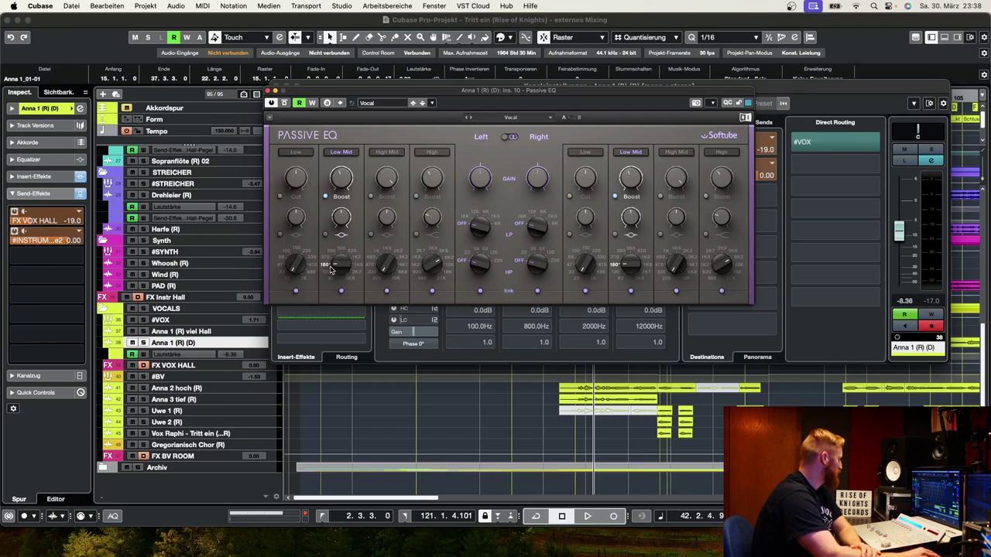
{"action": "mouse_move", "coordinate": [338, 187]}
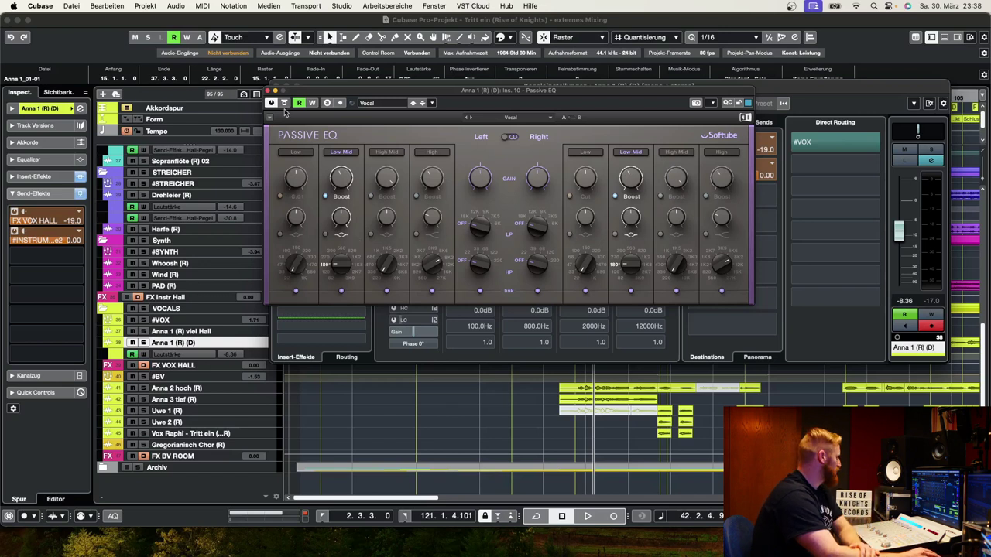
{"action": "left_click", "coordinate": [267, 91]}
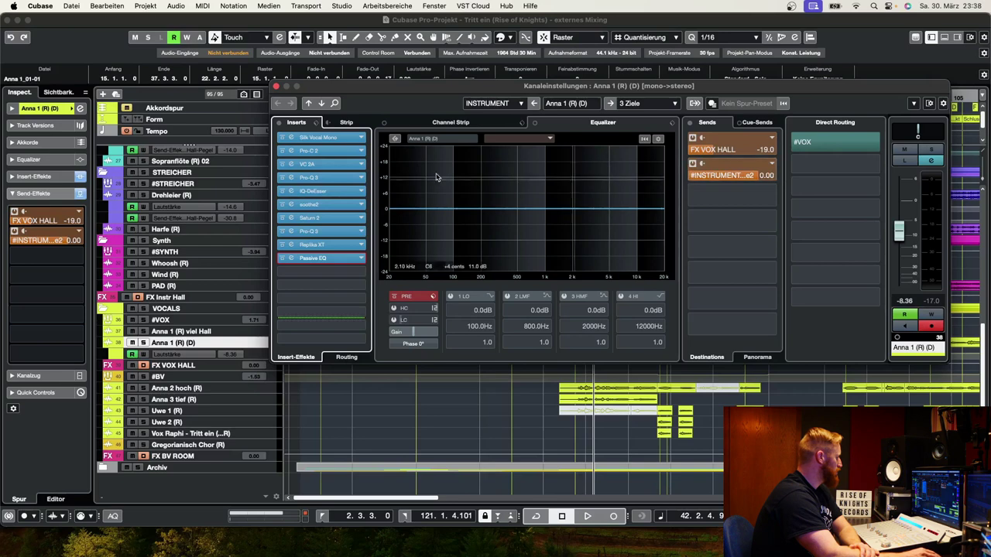
{"action": "key", "text": "e"}
Step: Open the channel settings of the #INSTRUMENTE group and examine band 3 of its soothe2 insert
{"action": "left_click", "coordinate": [602, 96]}
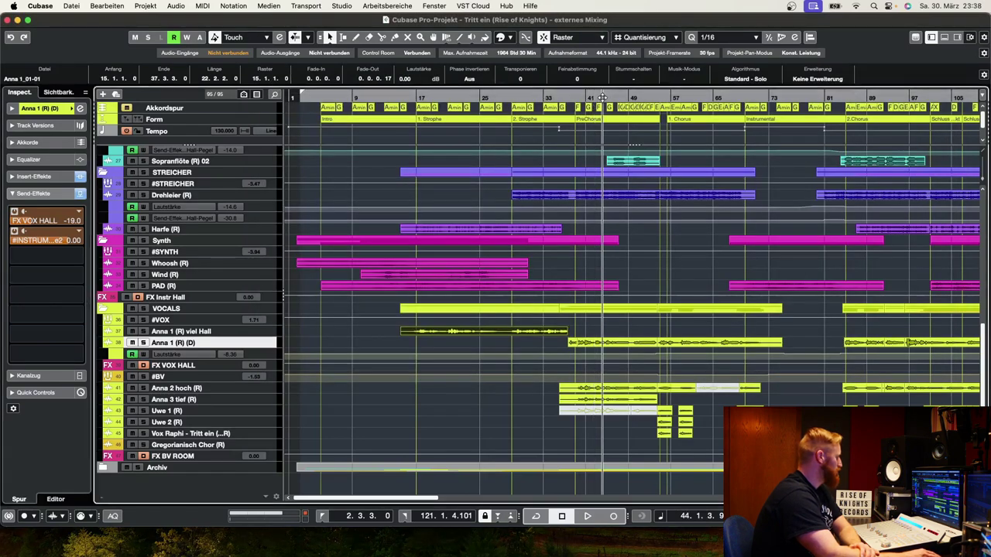
{"action": "key", "text": "g"}
{"action": "key", "text": "g"}
{"action": "scroll", "coordinate": [392, 220], "scroll_direction": "up", "scroll_amount": 10}
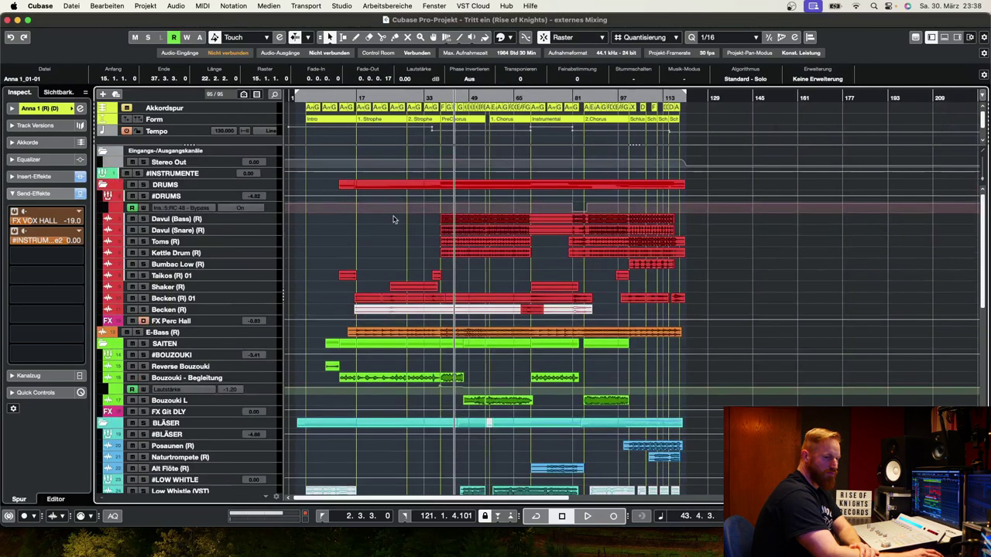
{"action": "left_click", "coordinate": [271, 174]}
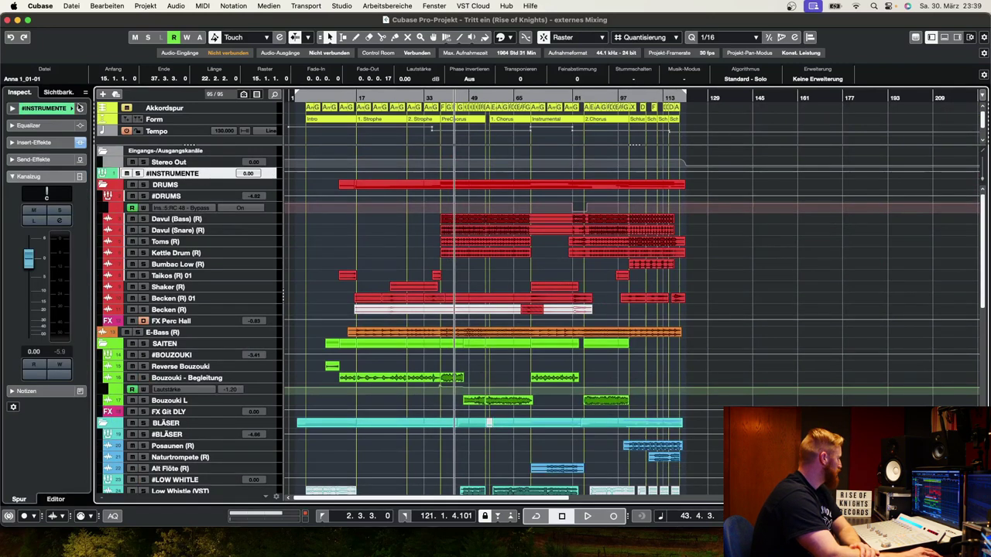
{"action": "left_click", "coordinate": [80, 109]}
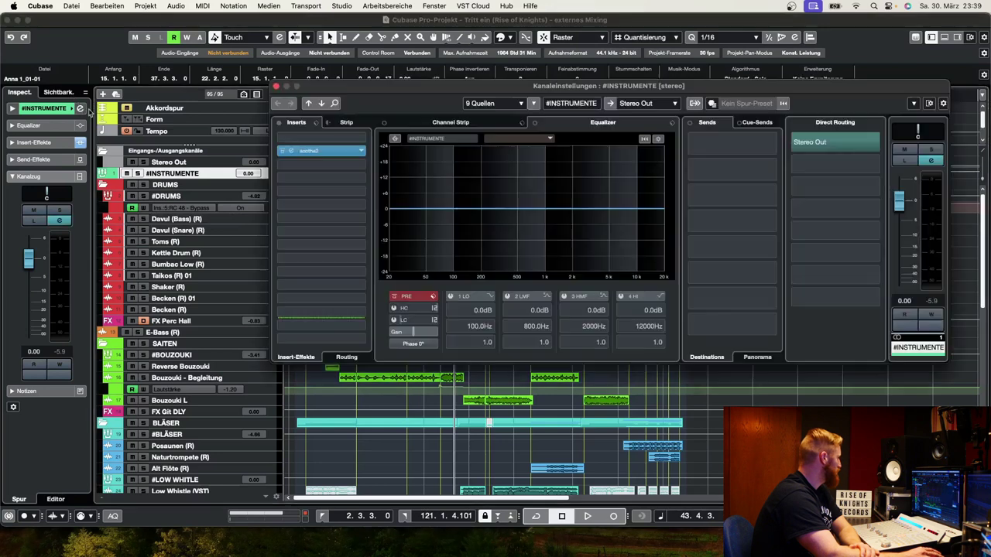
{"action": "left_click", "coordinate": [321, 150]}
{"action": "left_click_drag", "start_coordinate": [512, 77], "coordinate": [511, 67]}
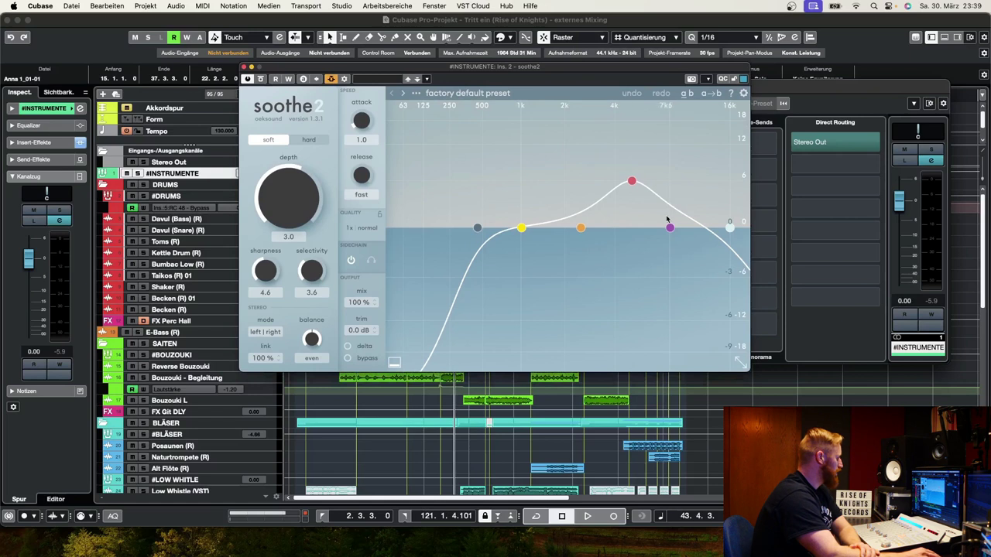
{"action": "left_click", "coordinate": [631, 181]}
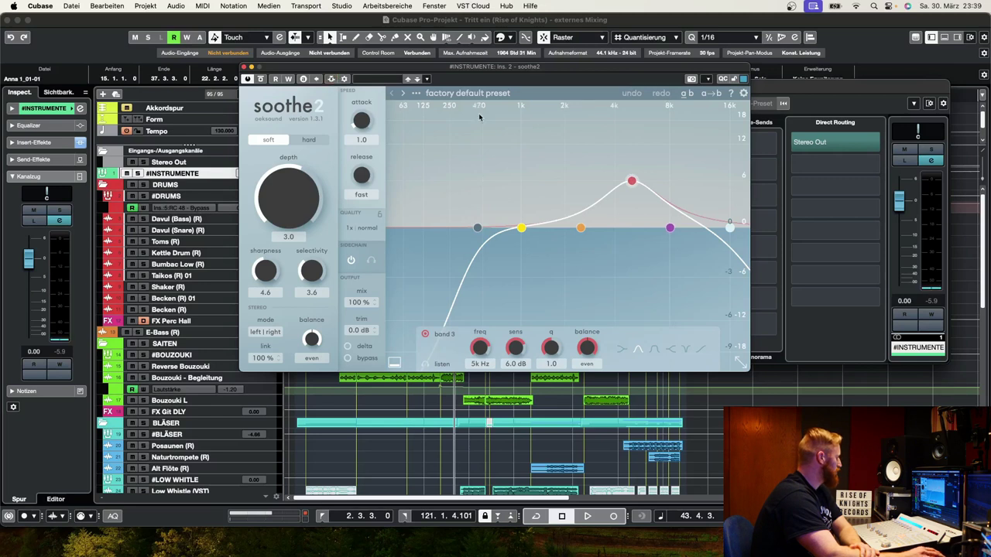
Step: Review the side-chain sources of the #INSTRUMENTE group's soothe2, and close the plug-in and channel settings
{"action": "left_click", "coordinate": [332, 79]}
{"action": "left_click", "coordinate": [331, 80]}
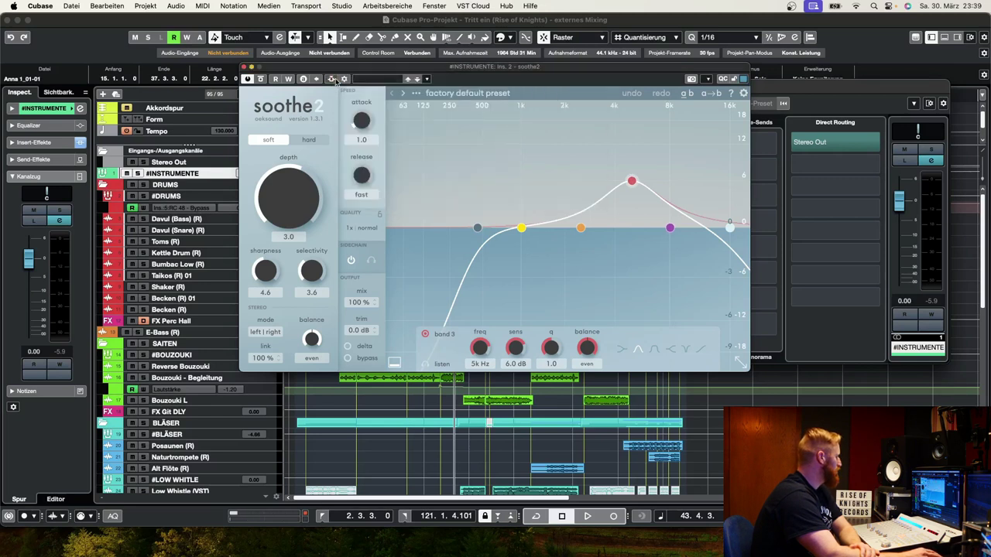
{"action": "mouse_move", "coordinate": [353, 82]}
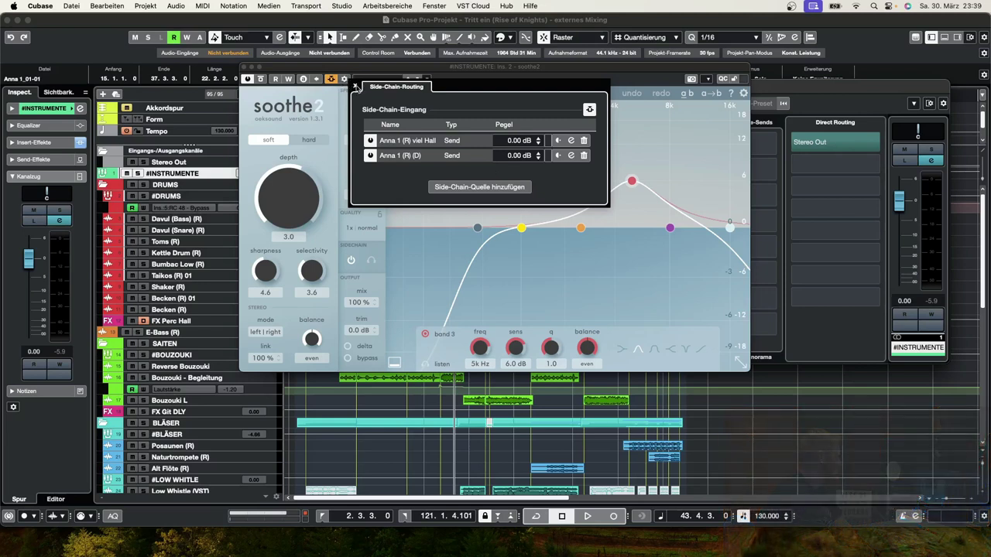
{"action": "left_click", "coordinate": [356, 86]}
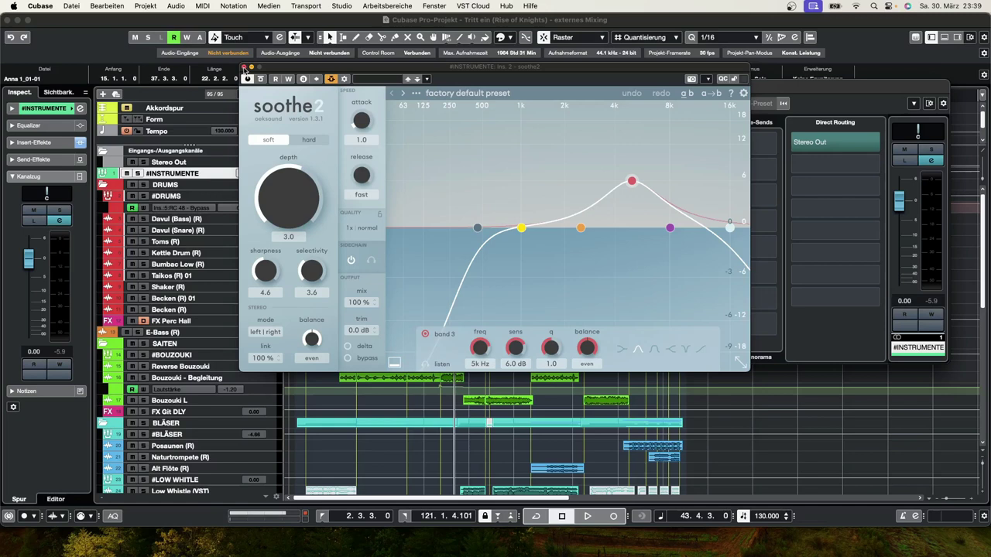
{"action": "left_click", "coordinate": [245, 69]}
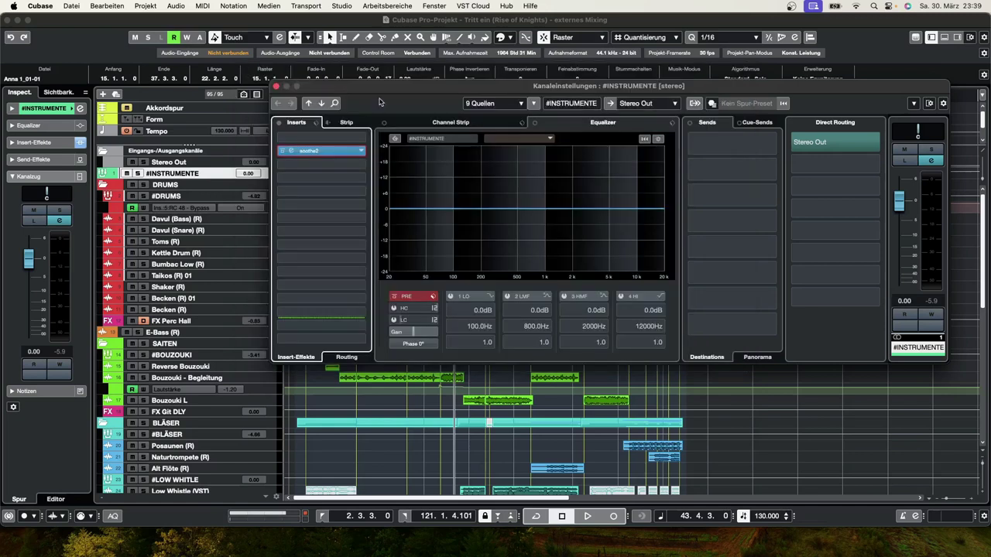
{"action": "left_click", "coordinate": [277, 87]}
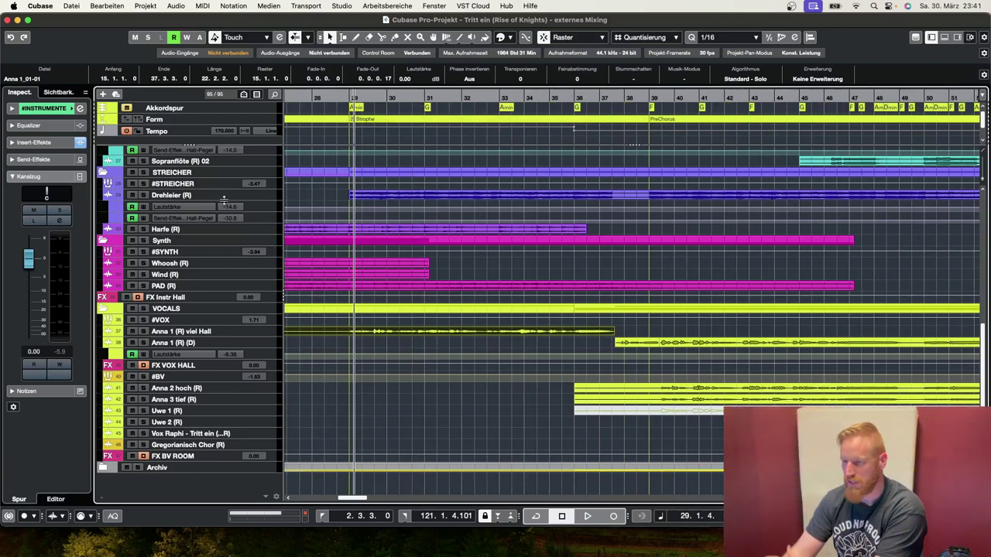
Step: Solo the Drehleier track and open its channel settings
{"action": "left_click", "coordinate": [143, 195]}
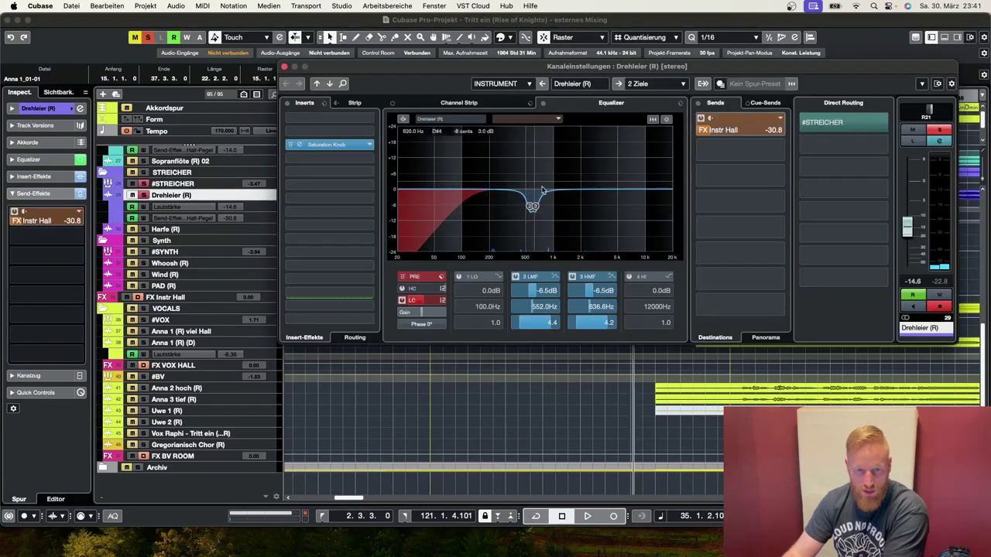
{"action": "left_click", "coordinate": [171, 195]}
{"action": "key", "text": "e"}
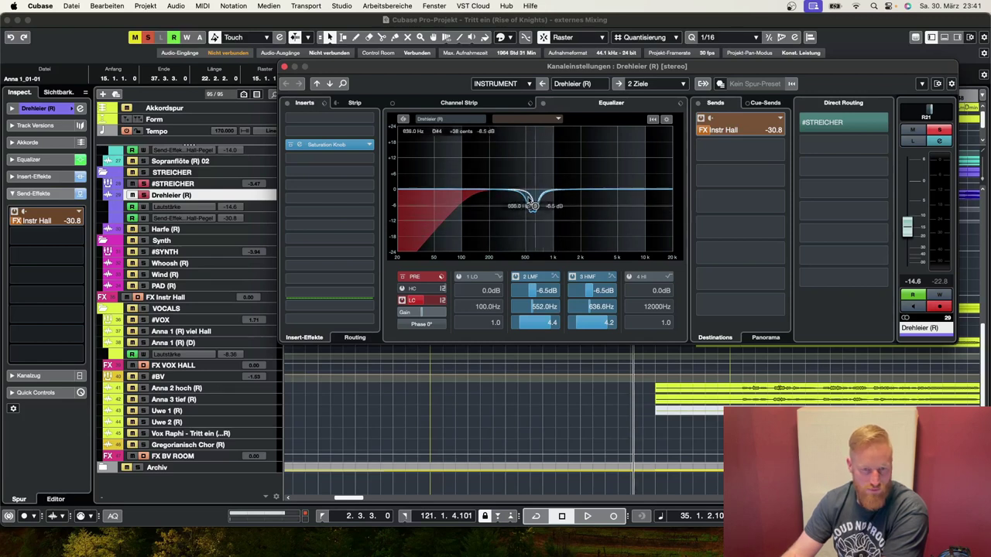
Step: Examine the Saturation Knob insert and the two mid-band EQ cuts on the Drehleier channel
{"action": "left_click", "coordinate": [350, 150]}
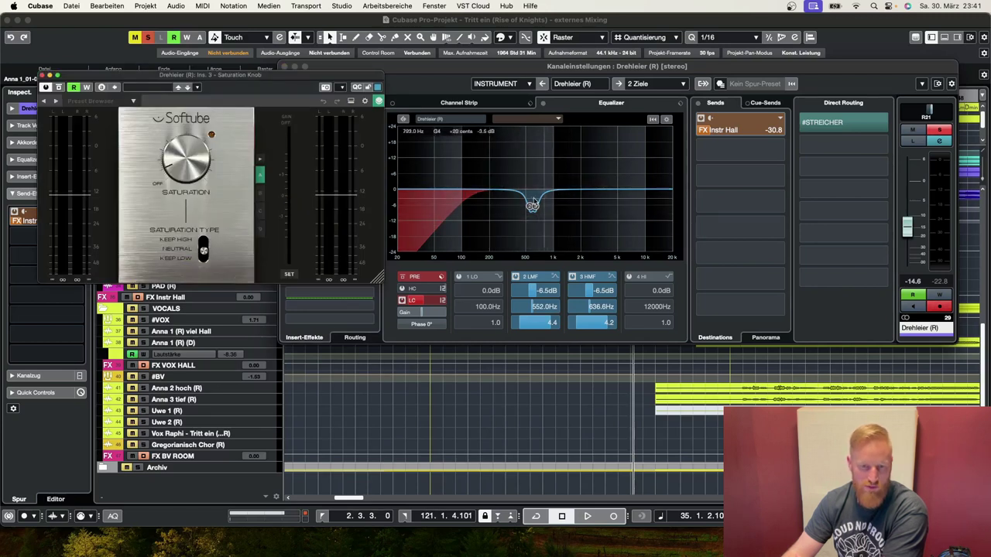
{"action": "left_click", "coordinate": [533, 208]}
{"action": "mouse_move", "coordinate": [533, 210]}
{"action": "left_mouse_down"}
{"action": "mouse_move", "coordinate": [564, 203]}
{"action": "mouse_move", "coordinate": [520, 207]}
{"action": "mouse_move", "coordinate": [534, 207]}
{"action": "mouse_move", "coordinate": [534, 219]}
{"action": "left_mouse_up"}
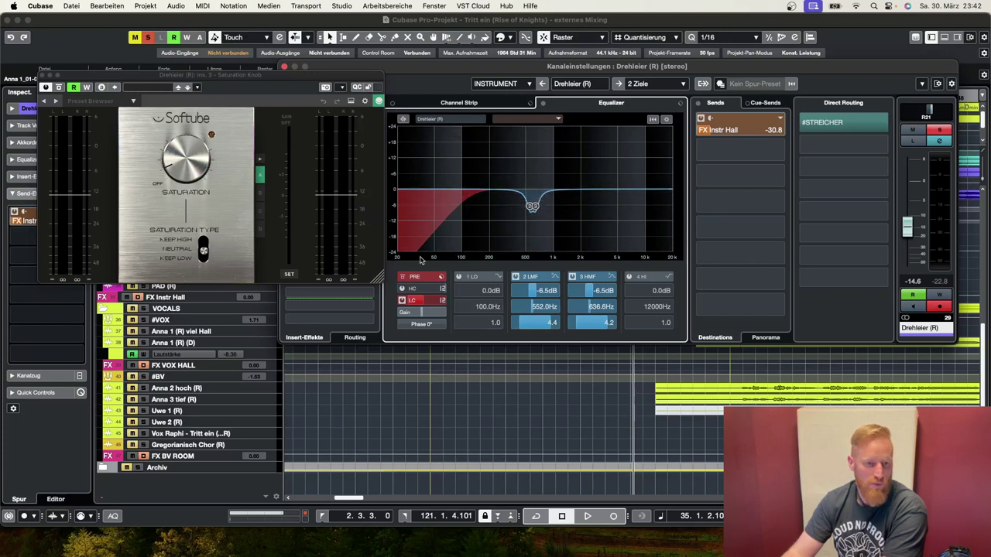
{"action": "left_click_drag", "start_coordinate": [251, 78], "coordinate": [257, 77]}
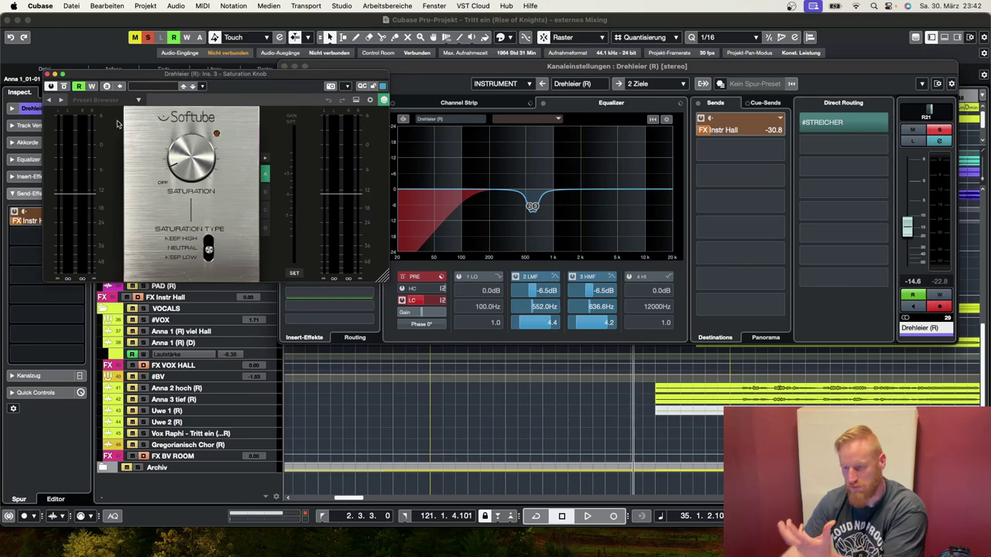
{"action": "mouse_move", "coordinate": [191, 173]}
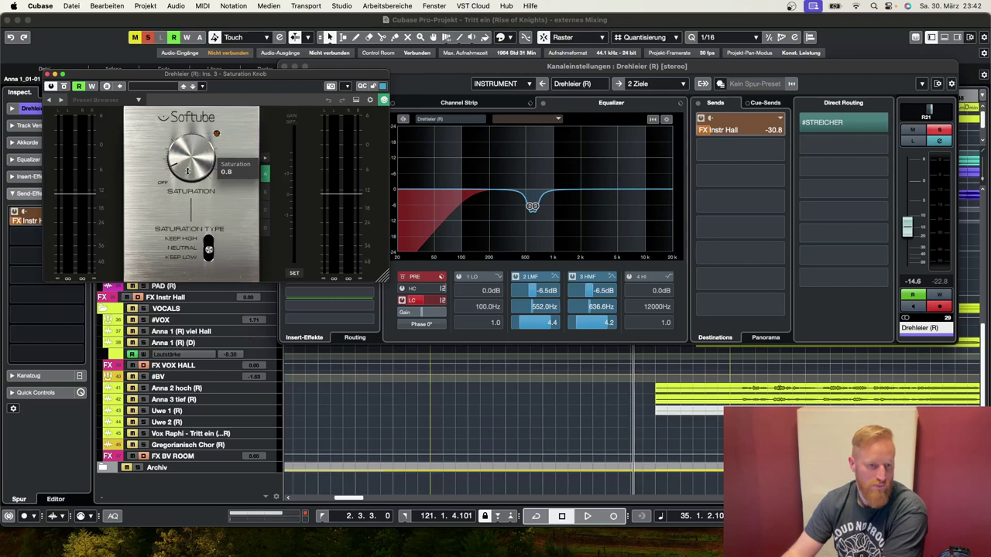
Step: Compare the Drehleier sound with the Saturation Knob bypassed and active during playback, and close the plug-in
{"action": "left_click_drag", "start_coordinate": [205, 82], "coordinate": [255, 214]}
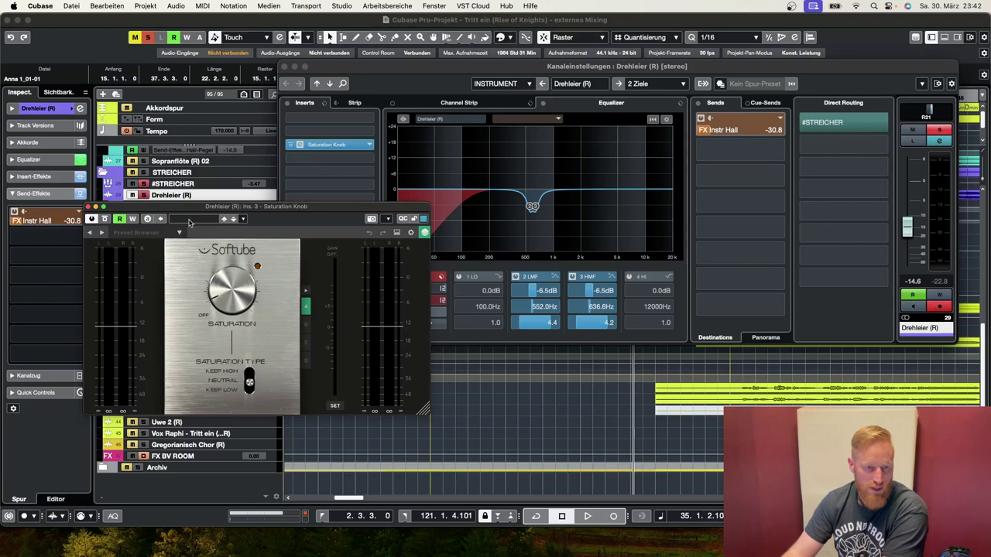
{"action": "left_click_drag", "start_coordinate": [376, 68], "coordinate": [382, 33]}
{"action": "left_click_drag", "start_coordinate": [298, 212], "coordinate": [269, 129]}
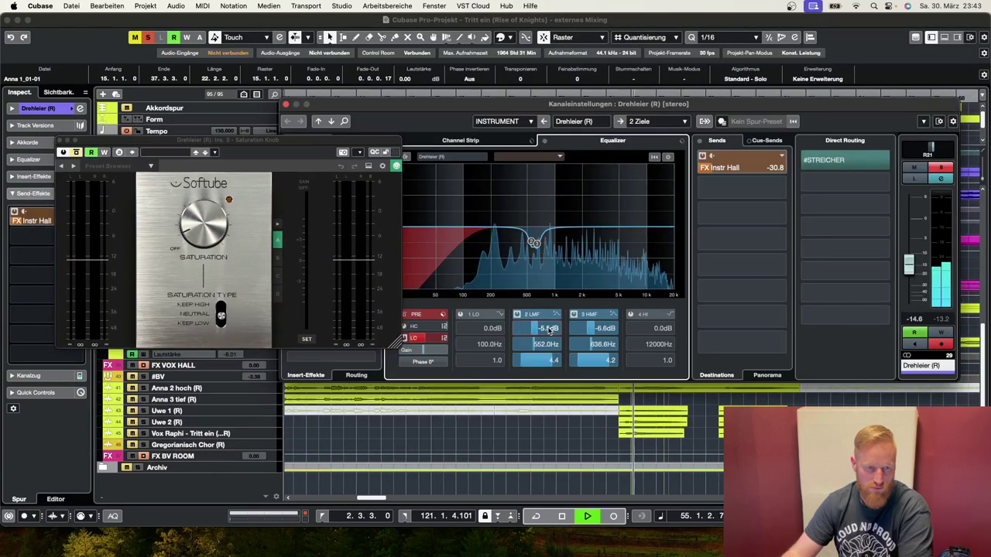
{"action": "left_click_drag", "start_coordinate": [322, 142], "coordinate": [502, 133]}
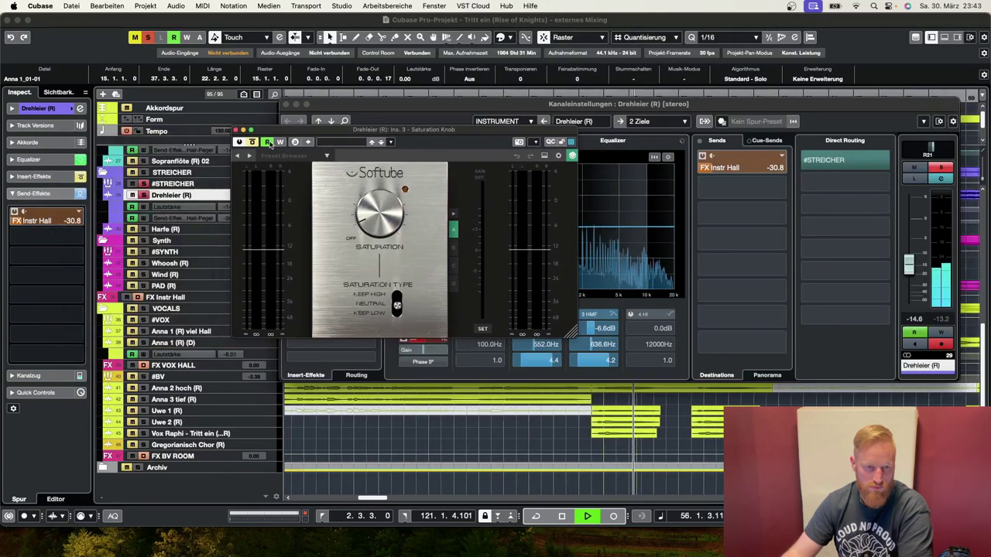
{"action": "left_click", "coordinate": [252, 142]}
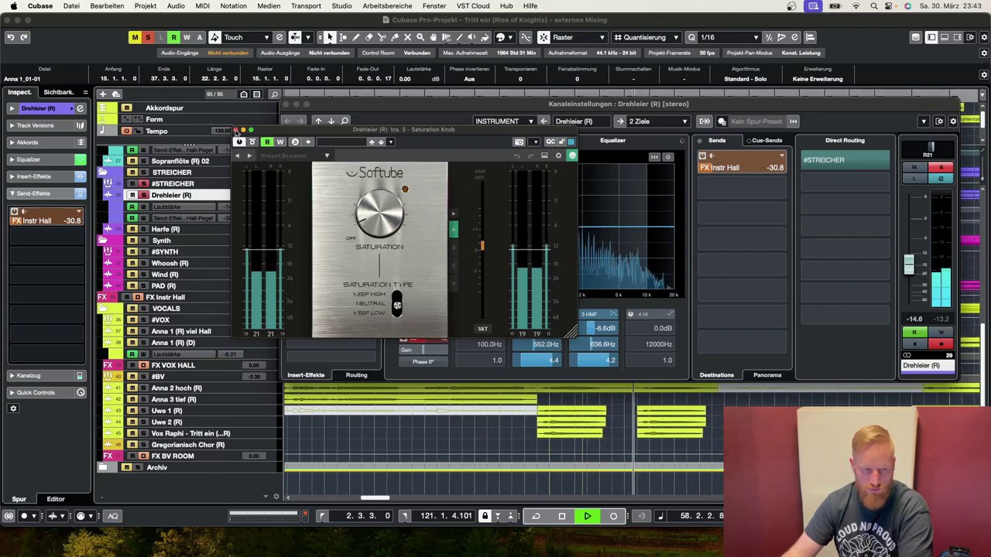
{"action": "left_click", "coordinate": [236, 130]}
{"action": "key", "text": "space"}
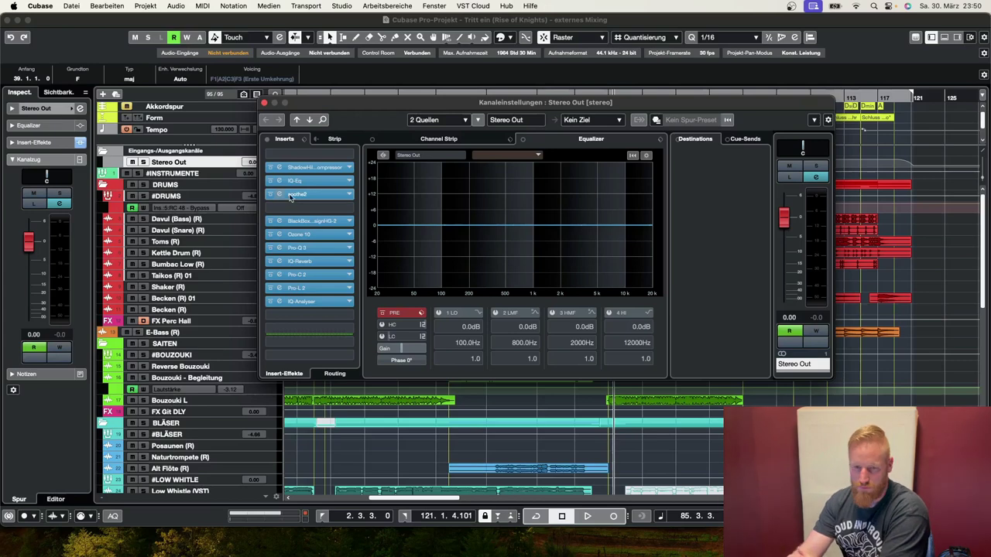
Step: Examine the Shadow Hills Mastering Compressor insert on the Stereo Out channel and close the plug-in
{"action": "left_click_drag", "start_coordinate": [564, 104], "coordinate": [700, 73]}
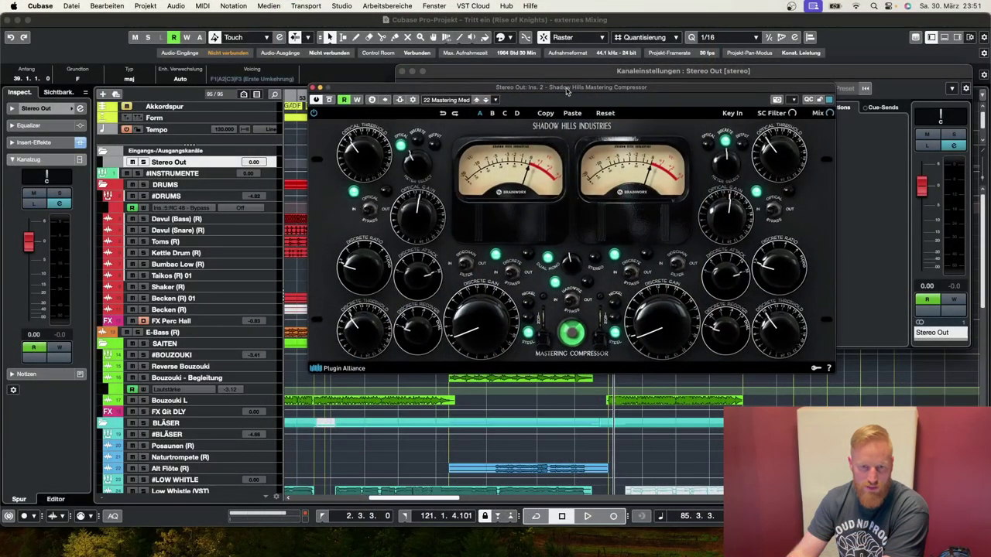
{"action": "left_click_drag", "start_coordinate": [566, 90], "coordinate": [449, 58]}
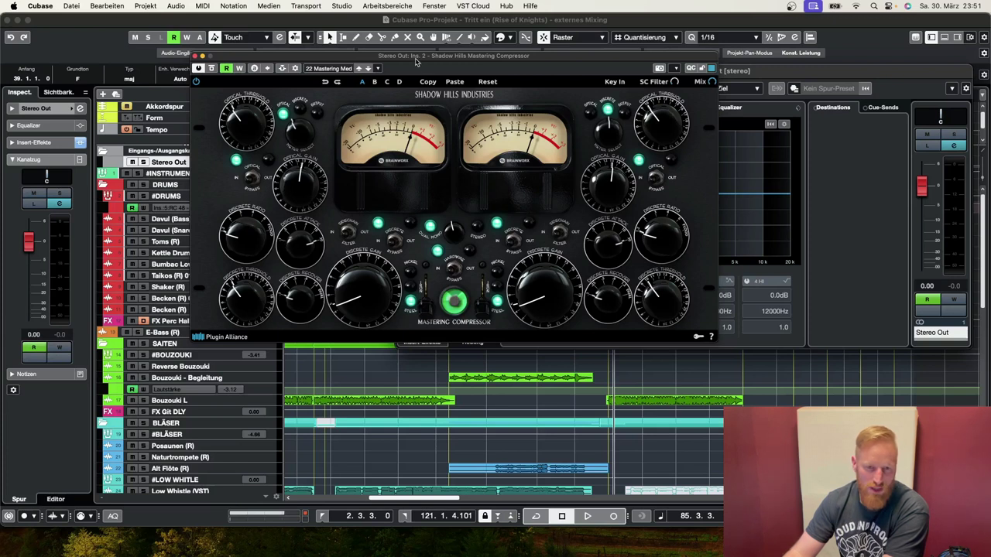
{"action": "left_click_drag", "start_coordinate": [419, 59], "coordinate": [451, 54]}
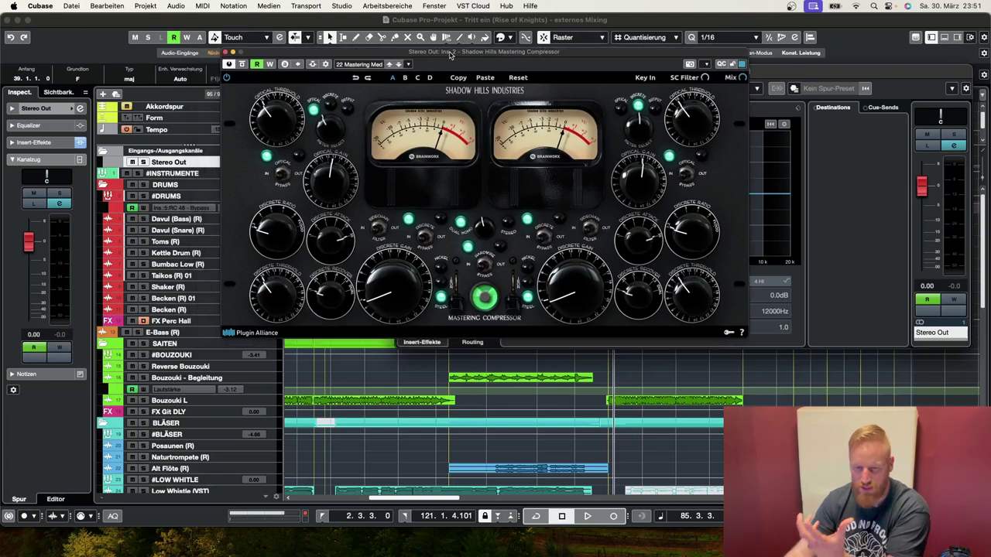
{"action": "left_click", "coordinate": [226, 52]}
Step: Open the IQ-EQ insert of the Stereo Out channel and enlarge its window to examine the dynamic mid and side bands
{"action": "left_click_drag", "start_coordinate": [590, 88], "coordinate": [570, 56]}
{"action": "left_click_drag", "start_coordinate": [721, 416], "coordinate": [818, 517]}
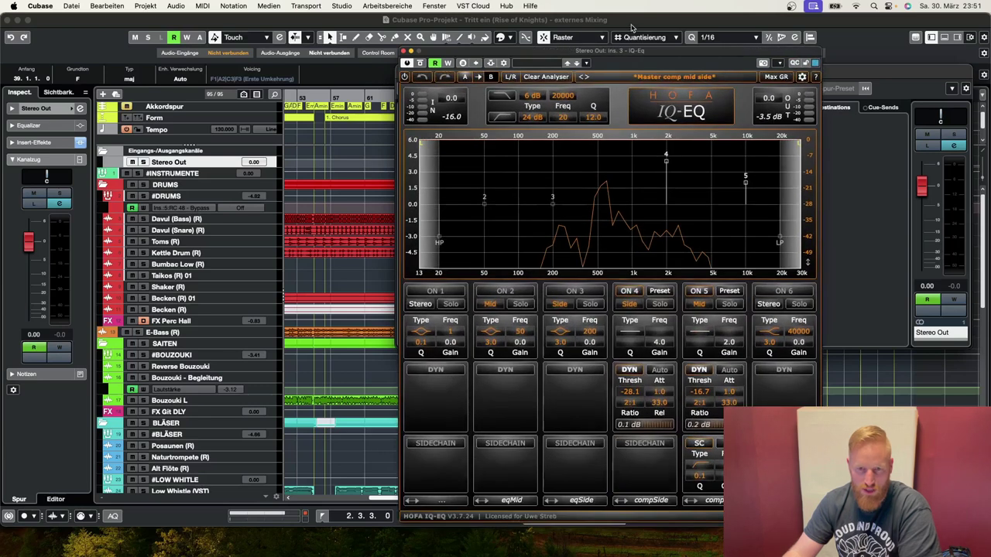
{"action": "left_click_drag", "start_coordinate": [636, 52], "coordinate": [634, 25]}
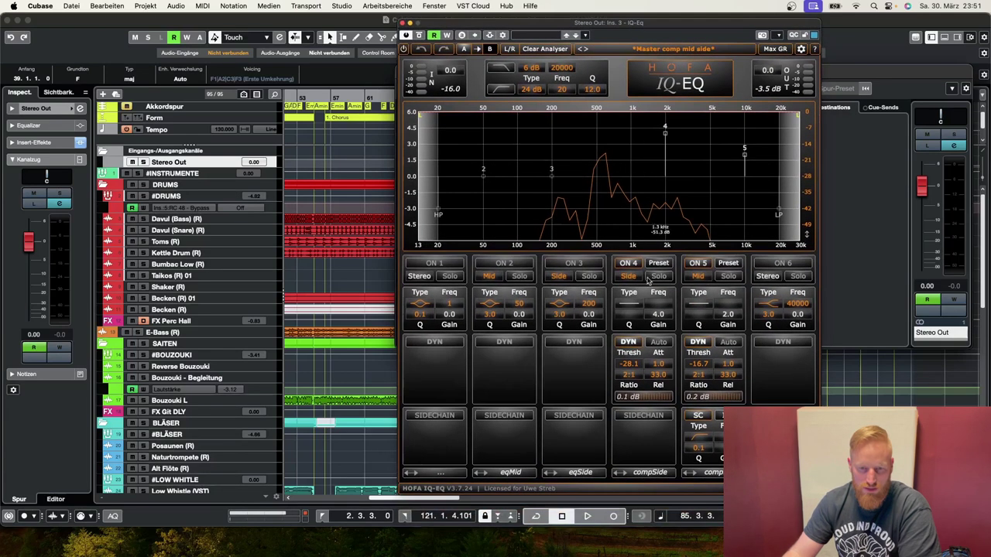